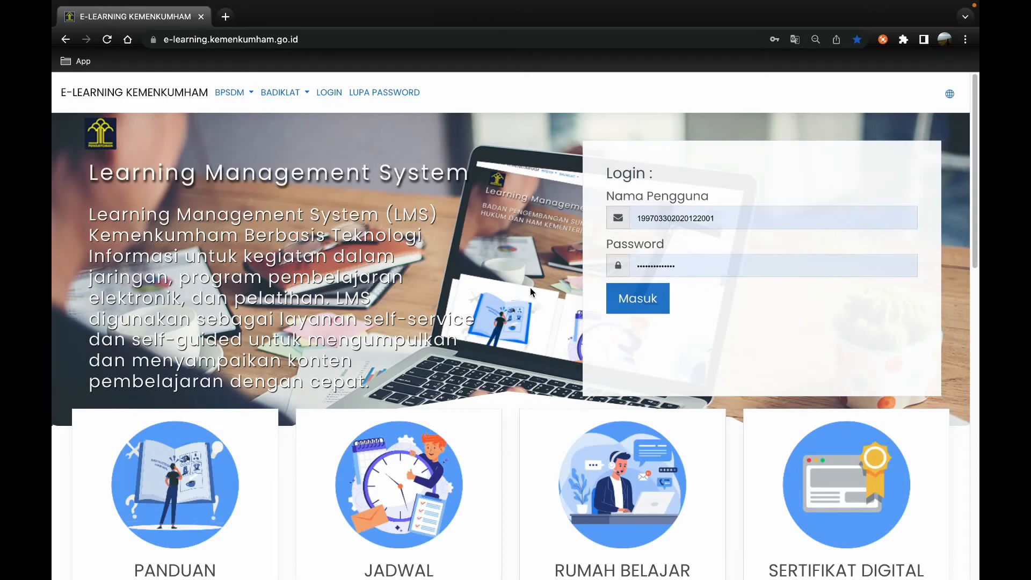
- Log in to the e-learning.kemenkumham.go.id site with the prefilled account credentials
{"action": "key", "text": "Return"}
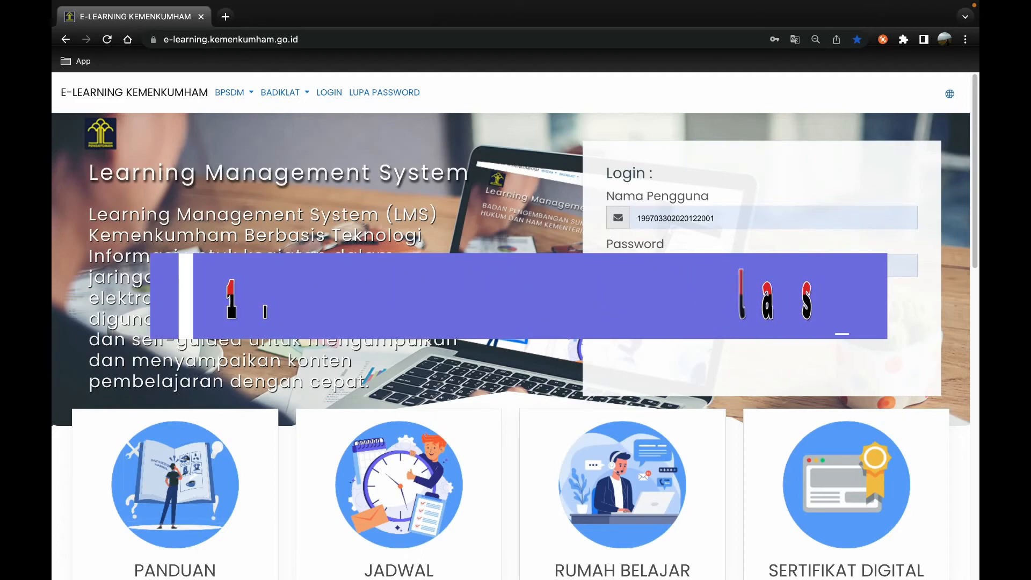
{"action": "left_click", "coordinate": [389, 33]}
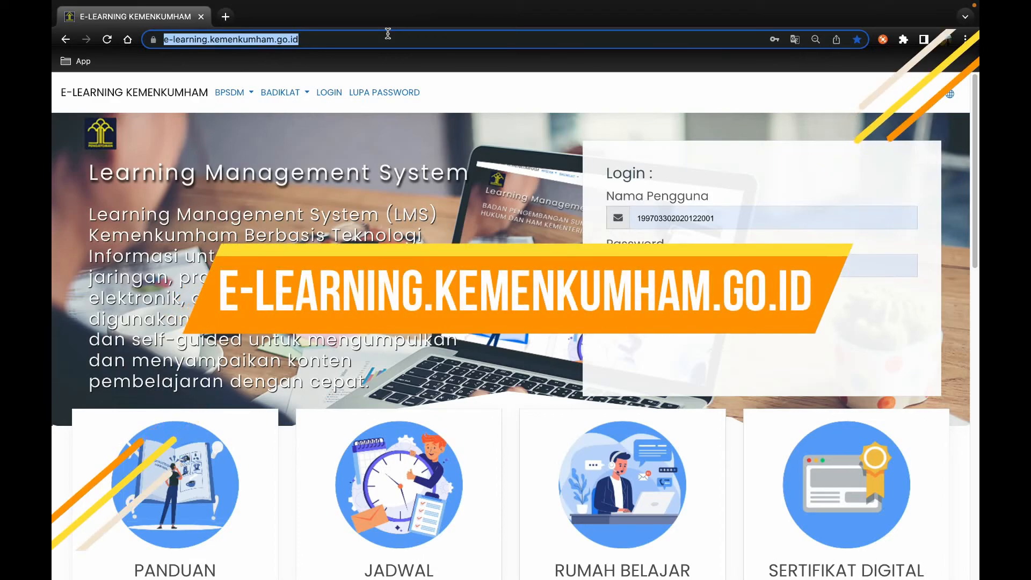
{"action": "left_click", "coordinate": [441, 197]}
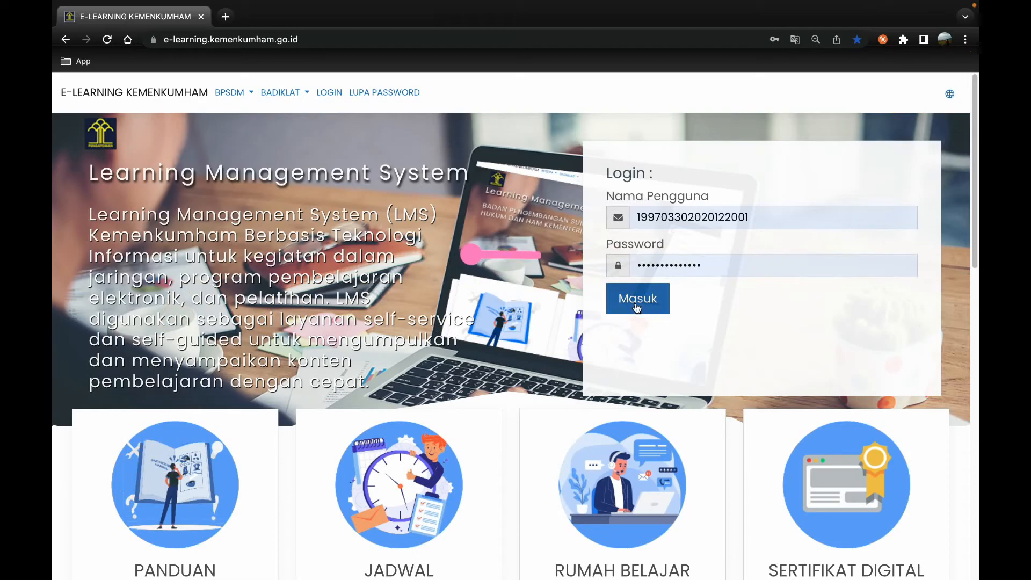
{"action": "left_click", "coordinate": [637, 306]}
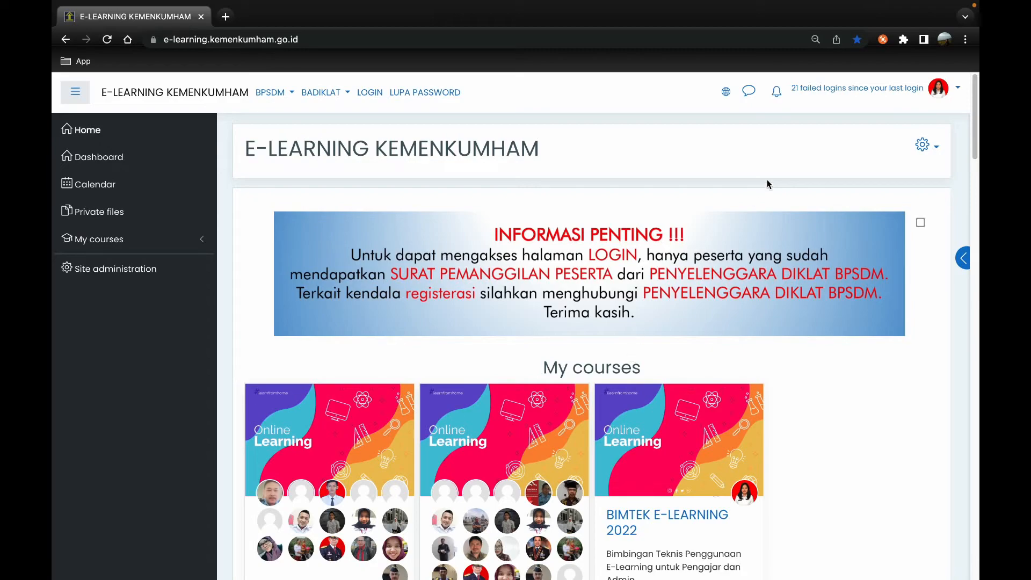
- Switch the site's display language to Indonesian (id)
{"action": "left_click", "coordinate": [726, 94]}
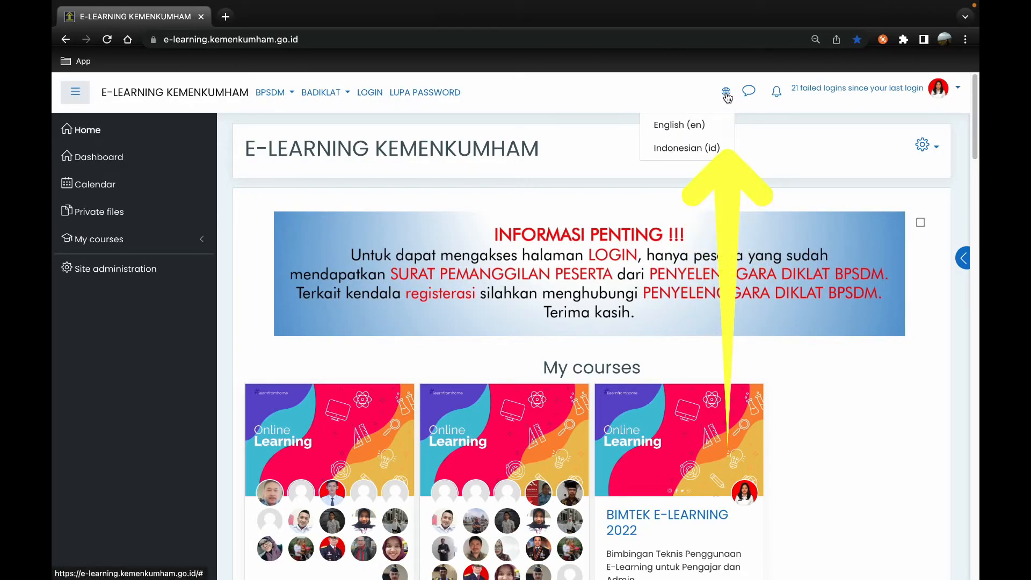
{"action": "left_click", "coordinate": [691, 149]}
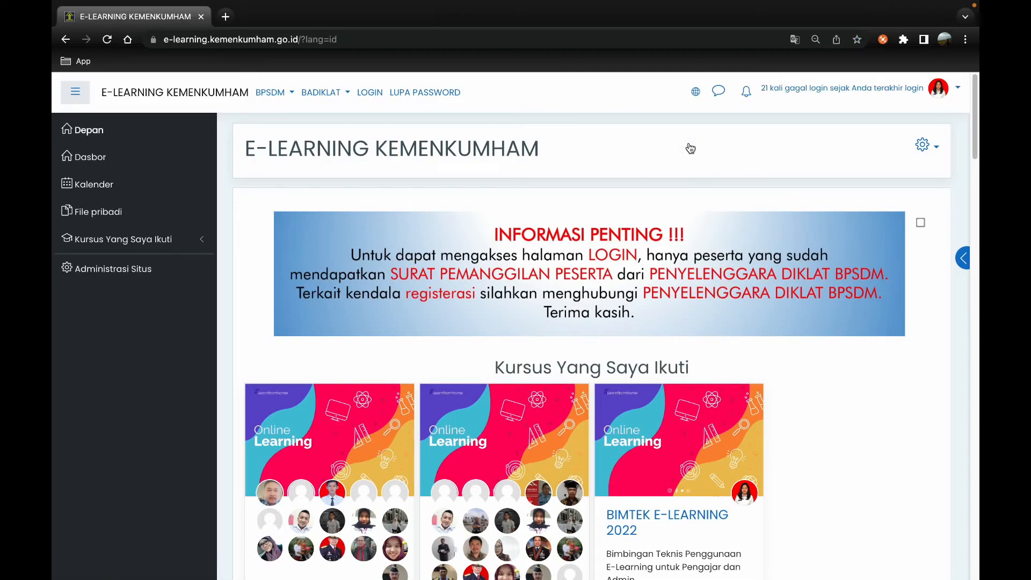
- Expand the enrolled courses list and open the BIMTEK E-LEARNING 2022 course from the front page
{"action": "left_click", "coordinate": [162, 246]}
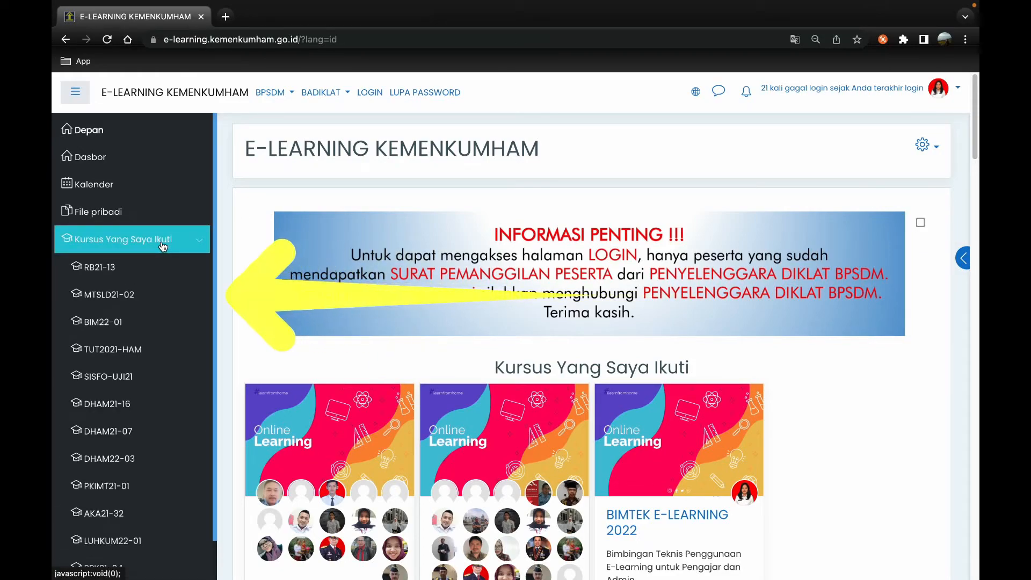
{"action": "scroll", "coordinate": [161, 320], "scroll_direction": "down", "scroll_amount": 1}
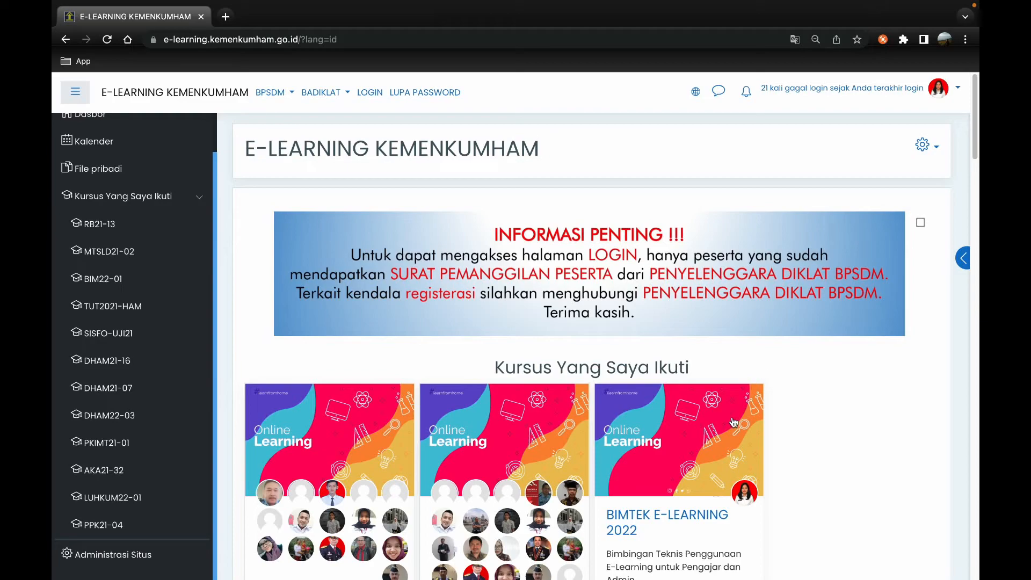
{"action": "scroll", "coordinate": [752, 386], "scroll_direction": "down", "scroll_amount": 4}
{"action": "scroll", "coordinate": [732, 416], "scroll_direction": "up", "scroll_amount": 1}
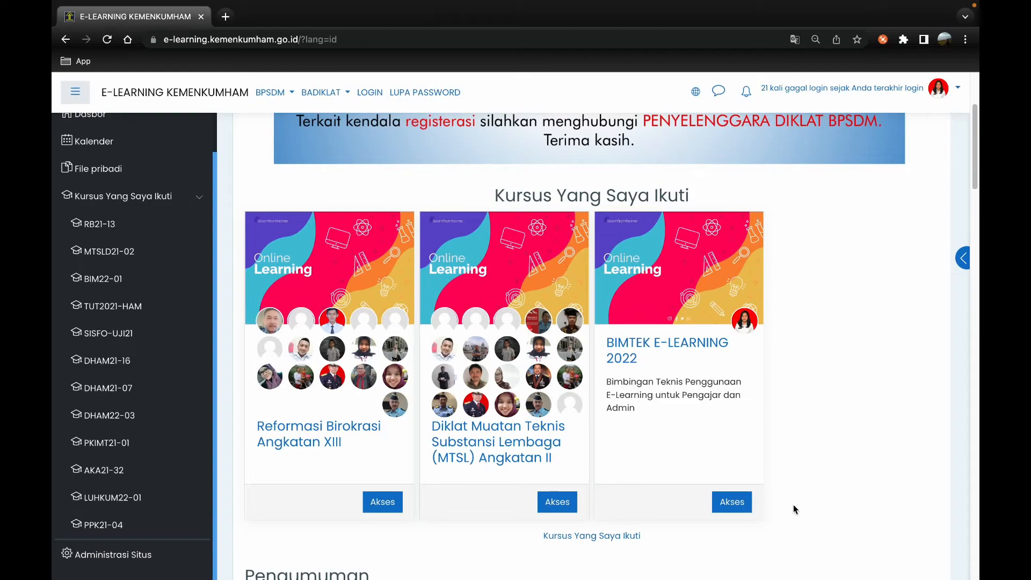
{"action": "left_click", "coordinate": [731, 501]}
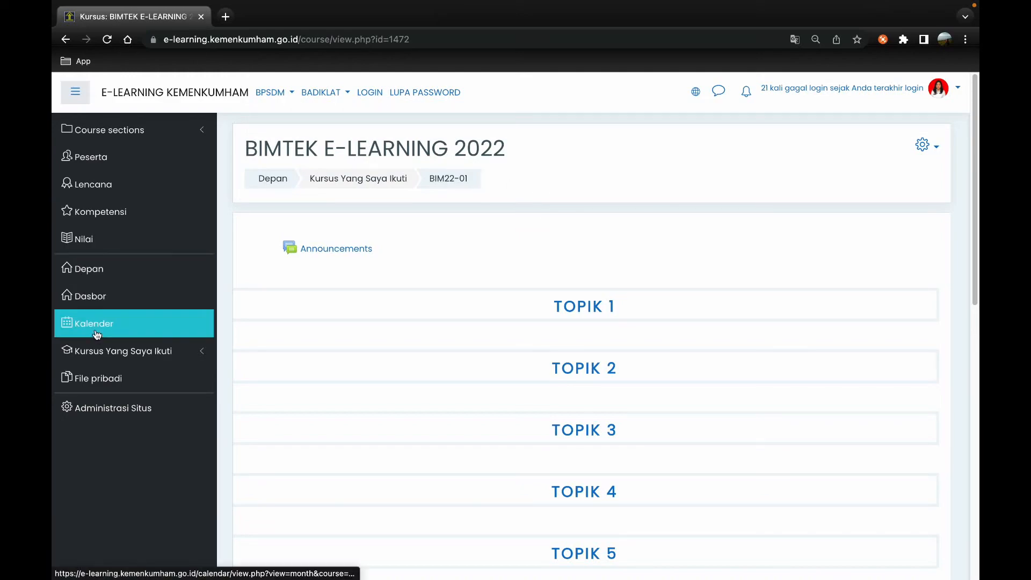
- Examine the enrolled courses list and the course ID in the page address of BIMTEK E-LEARNING 2022
{"action": "left_click", "coordinate": [105, 353]}
{"action": "scroll", "coordinate": [106, 356], "scroll_direction": "down", "scroll_amount": 3}
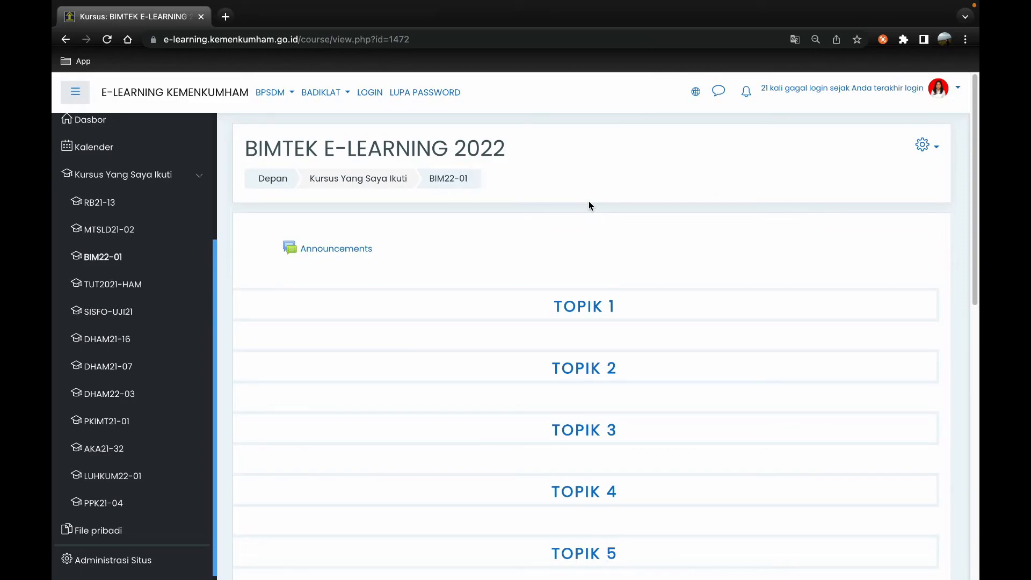
{"action": "left_click", "coordinate": [439, 39]}
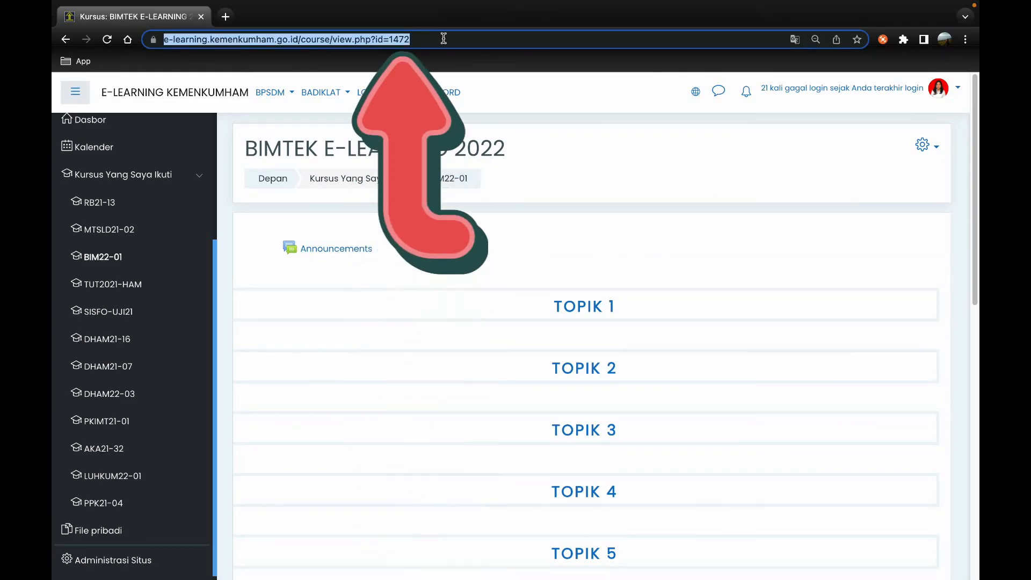
{"action": "left_click", "coordinate": [447, 39]}
{"action": "mouse_move", "coordinate": [459, 39]}
{"action": "left_mouse_down"}
{"action": "mouse_move", "coordinate": [408, 41]}
{"action": "mouse_move", "coordinate": [440, 41]}
{"action": "left_mouse_up"}
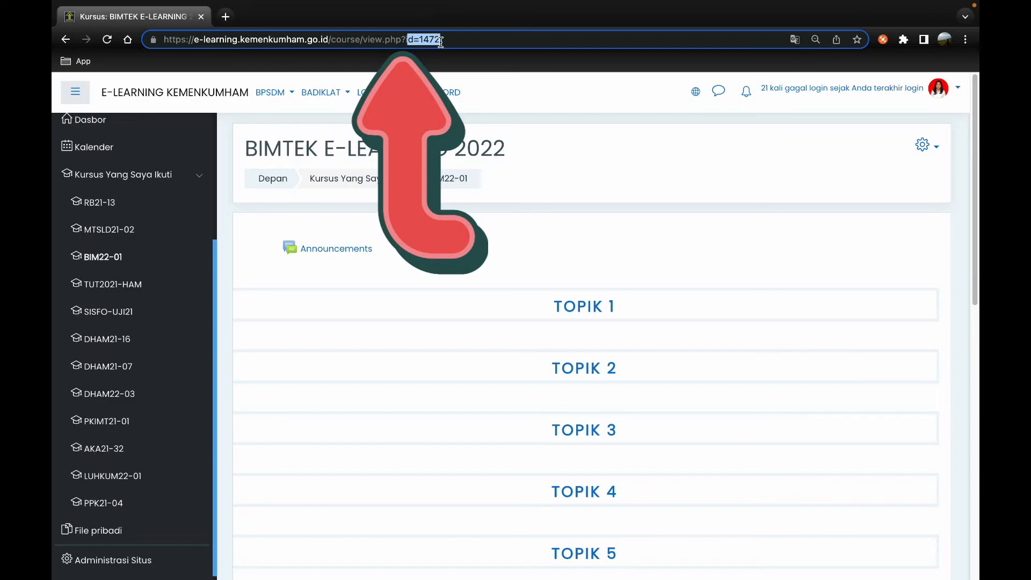
{"action": "left_click", "coordinate": [451, 40]}
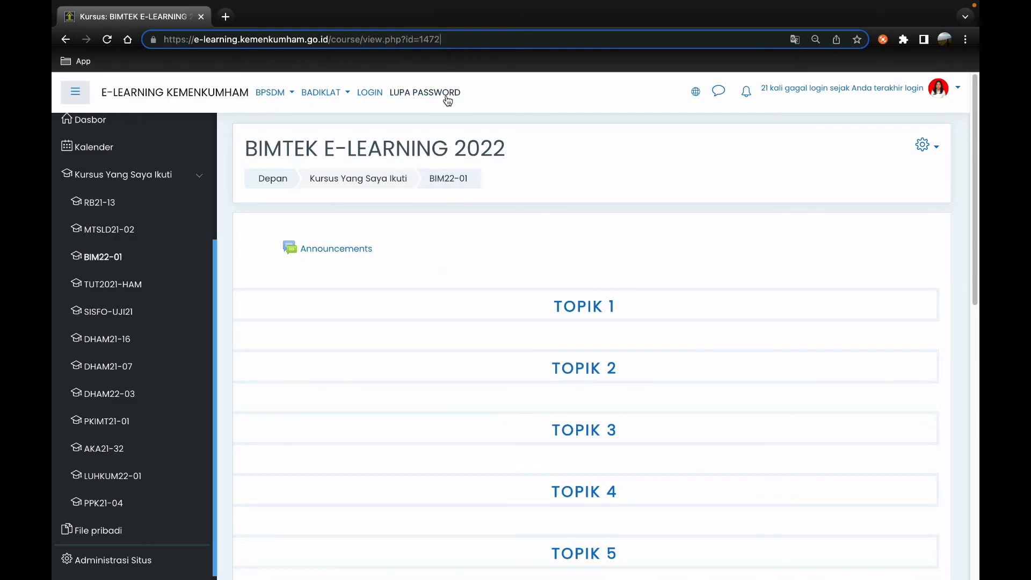
{"action": "left_click", "coordinate": [512, 147]}
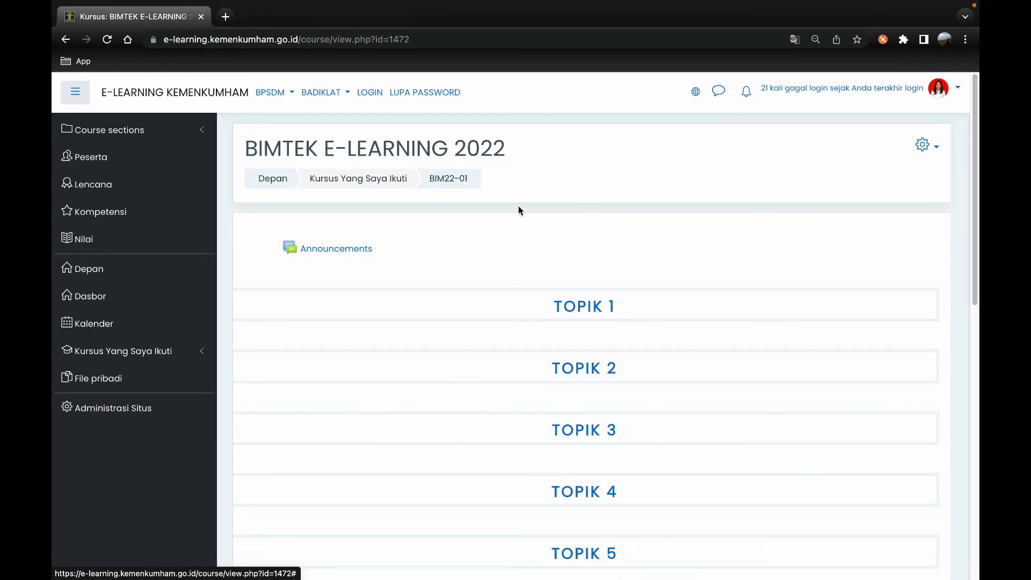
- Turn on editing mode for the BIMTEK E-LEARNING 2022 course
{"action": "scroll", "coordinate": [558, 306], "scroll_direction": "down", "scroll_amount": 2}
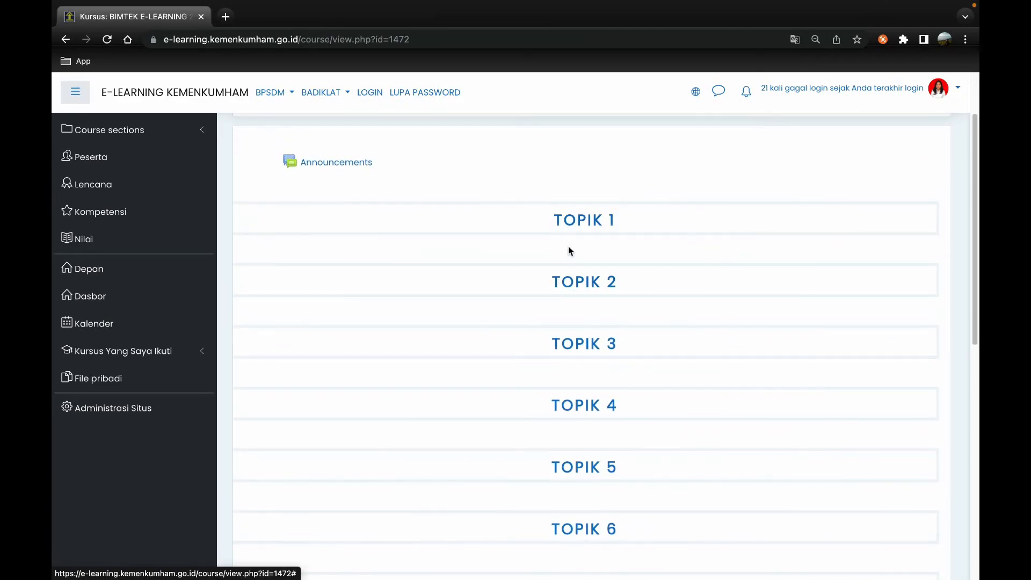
{"action": "scroll", "coordinate": [603, 306], "scroll_direction": "down", "scroll_amount": 6}
{"action": "scroll", "coordinate": [606, 343], "scroll_direction": "down", "scroll_amount": 2}
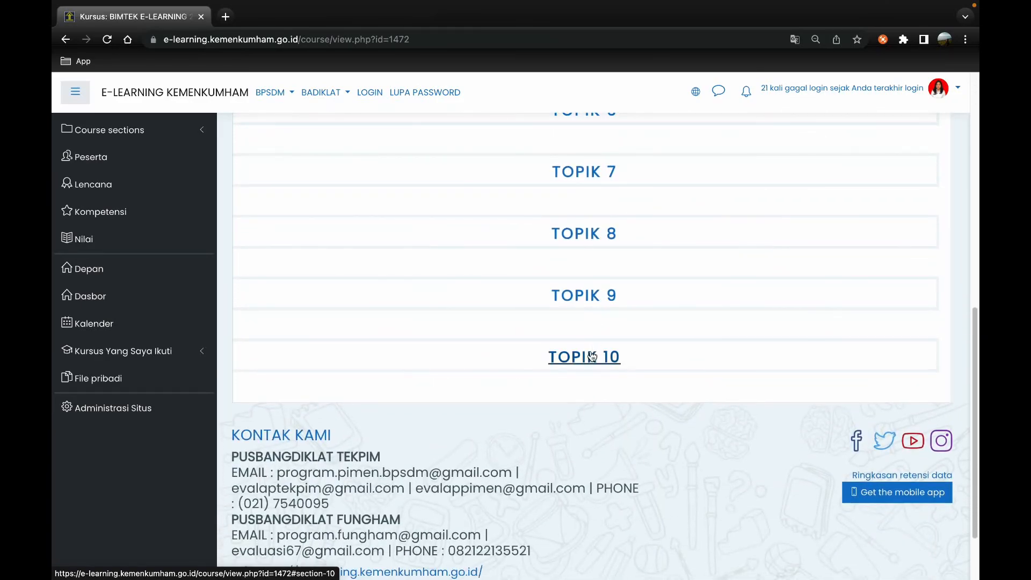
{"action": "scroll", "coordinate": [609, 356], "scroll_direction": "up", "scroll_amount": 10}
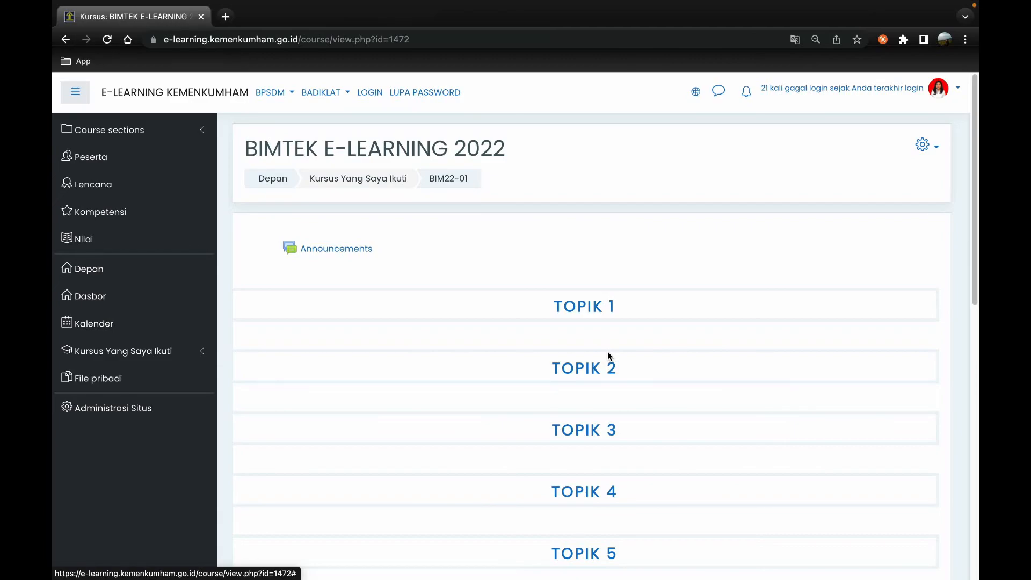
{"action": "left_click", "coordinate": [923, 148]}
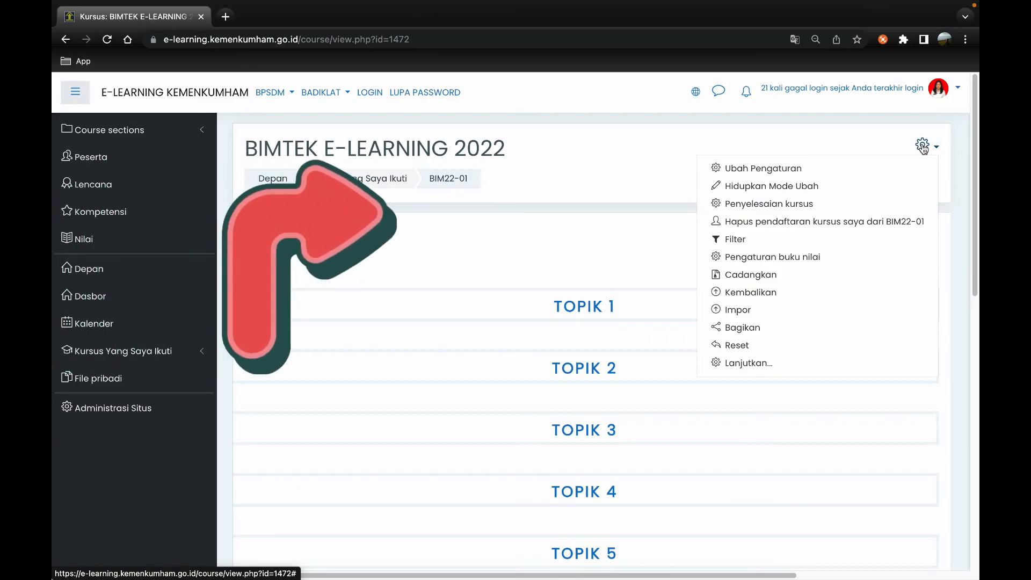
{"action": "left_click", "coordinate": [773, 188]}
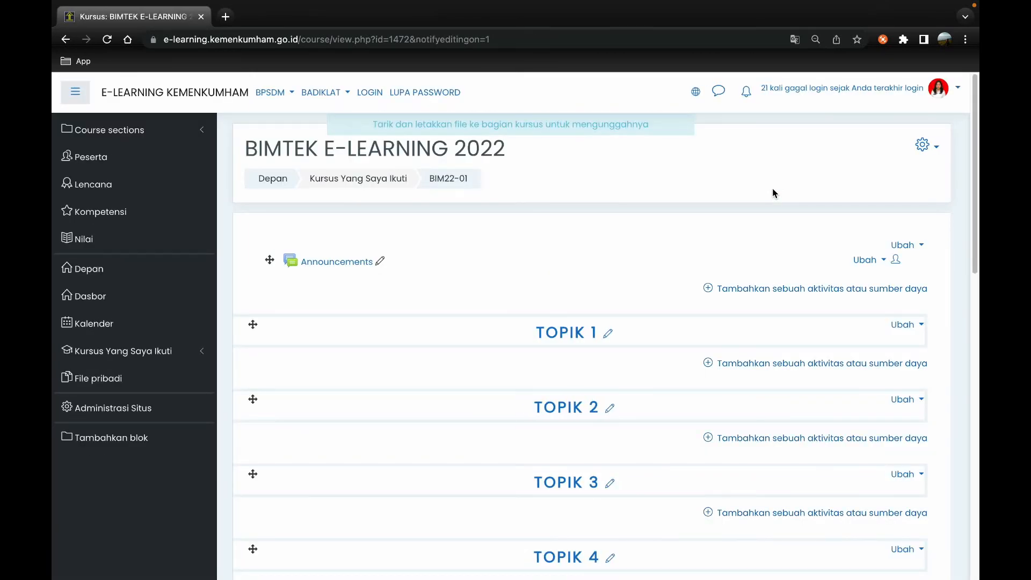
{"action": "scroll", "coordinate": [718, 375], "scroll_direction": "down", "scroll_amount": 2}
{"action": "scroll", "coordinate": [717, 376], "scroll_direction": "up", "scroll_amount": 2}
{"action": "scroll", "coordinate": [717, 377], "scroll_direction": "down", "scroll_amount": 2}
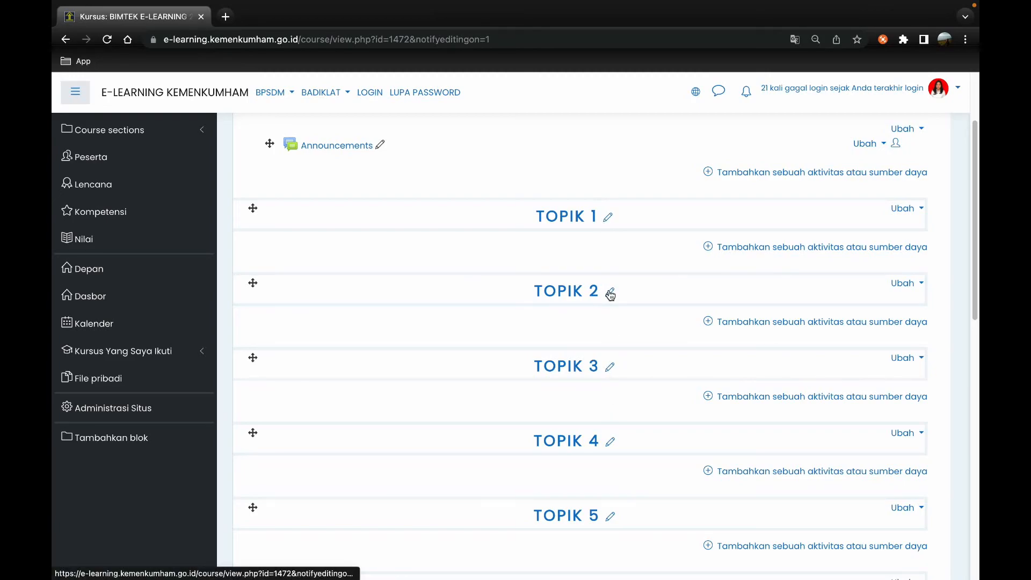
{"action": "left_click", "coordinate": [606, 218]}
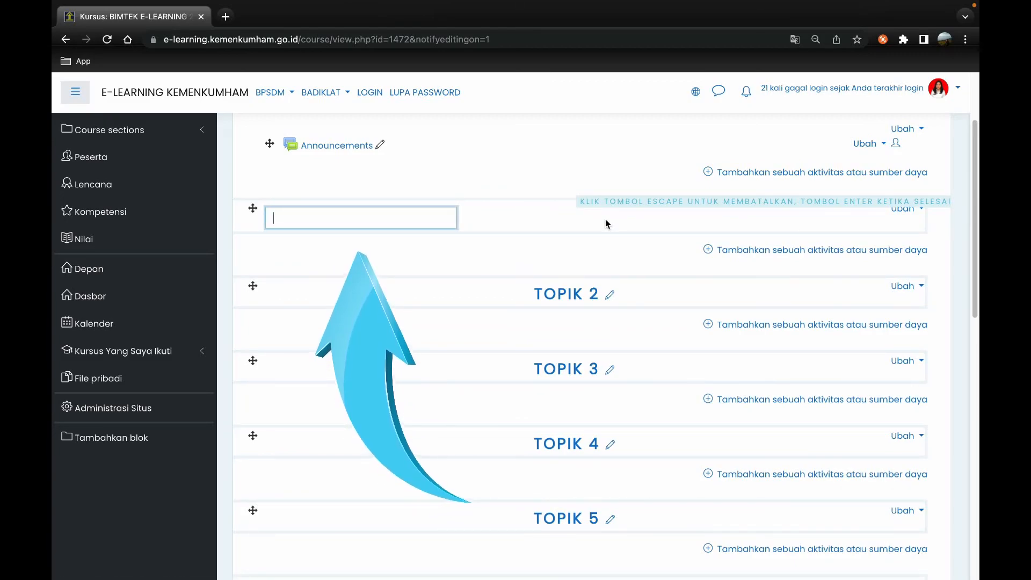
{"action": "key", "text": "Escape"}
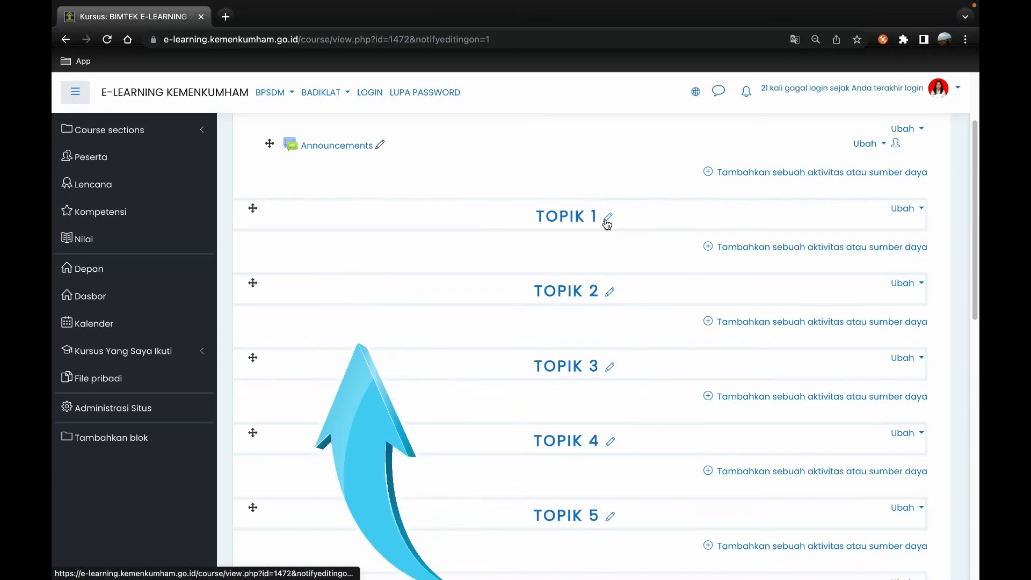
- Edit Topik 1 and give it the custom section name "Tutorial Penggunaan e-Learning bagi Pengajar"
{"action": "left_click", "coordinate": [913, 212]}
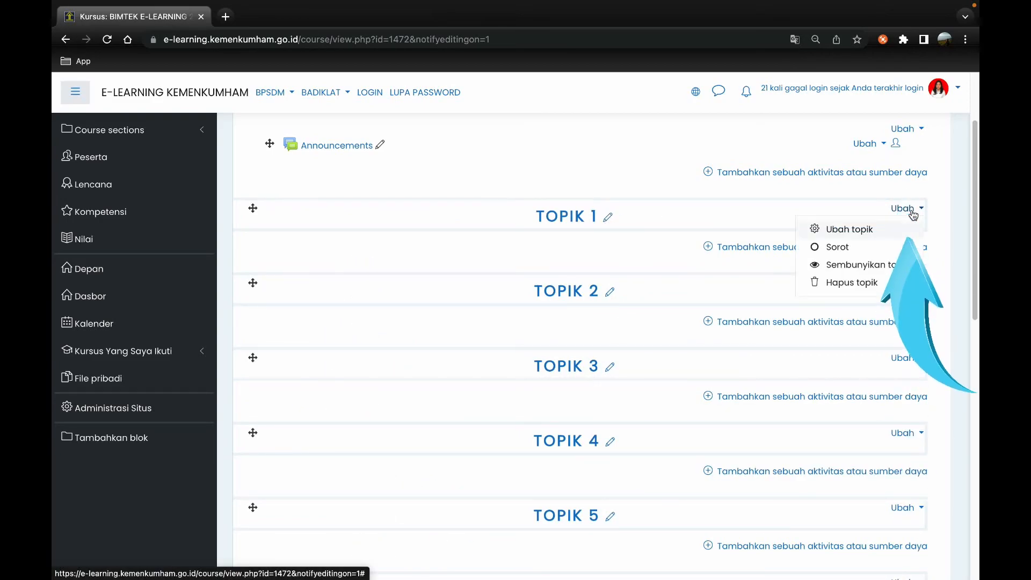
{"action": "left_click", "coordinate": [848, 229]}
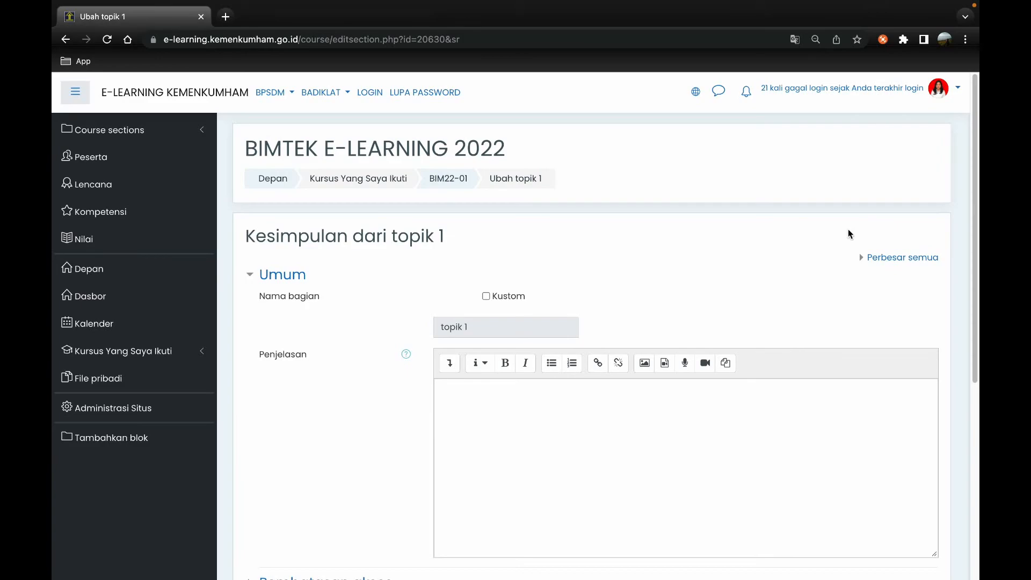
{"action": "scroll", "coordinate": [759, 259], "scroll_direction": "down", "scroll_amount": 2}
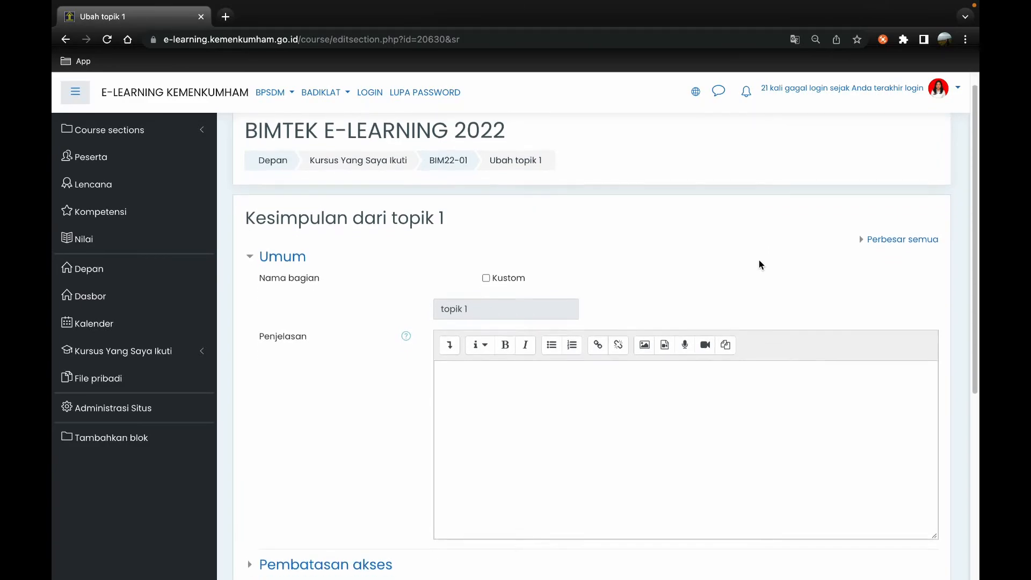
{"action": "scroll", "coordinate": [759, 260], "scroll_direction": "up", "scroll_amount": 1}
{"action": "scroll", "coordinate": [759, 261], "scroll_direction": "down", "scroll_amount": 1}
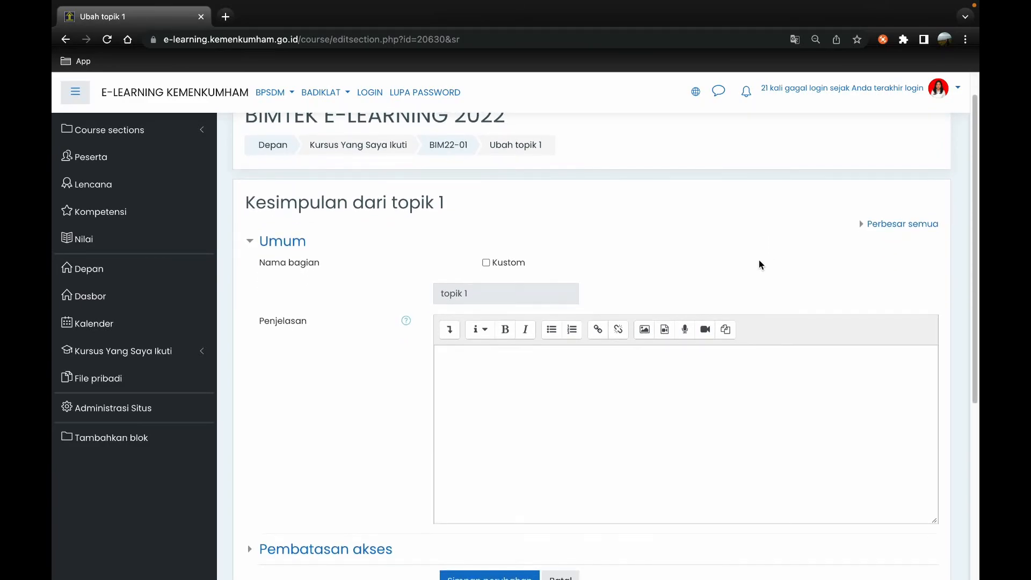
{"action": "left_click", "coordinate": [486, 263]}
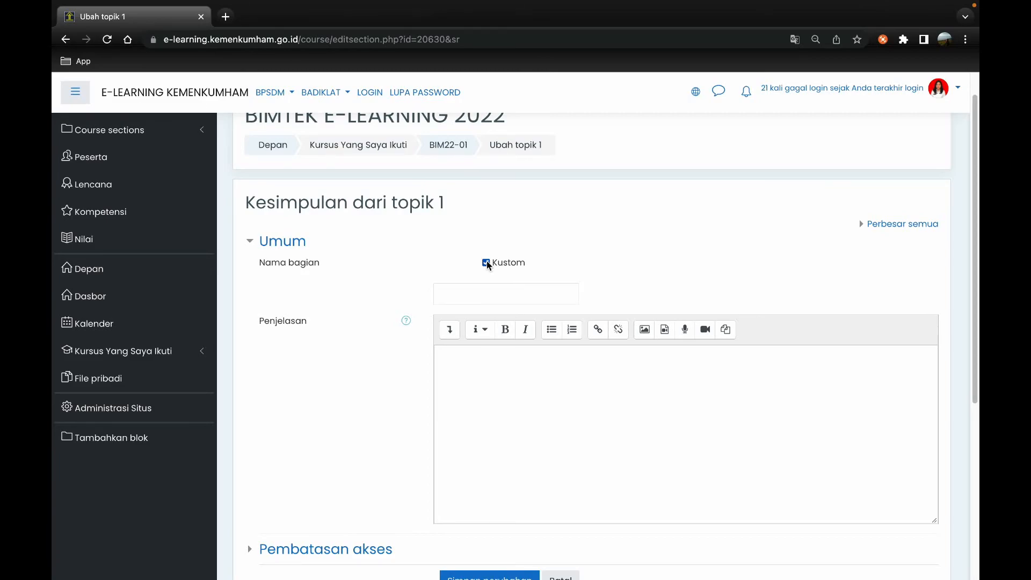
{"action": "left_click", "coordinate": [476, 293]}
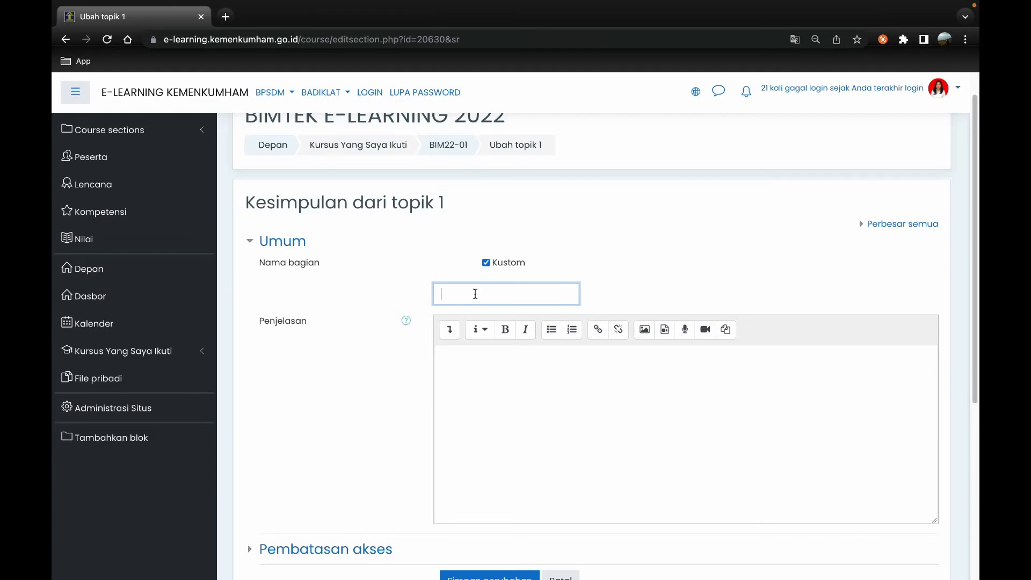
{"action": "type", "text": "Tutorial"}
{"action": "type", "text": " Penggunaa"}
{"action": "type", "text": "n e-Lear"}
{"action": "type", "text": "ning bagi"}
{"action": "type", "text": " Pengajar"}
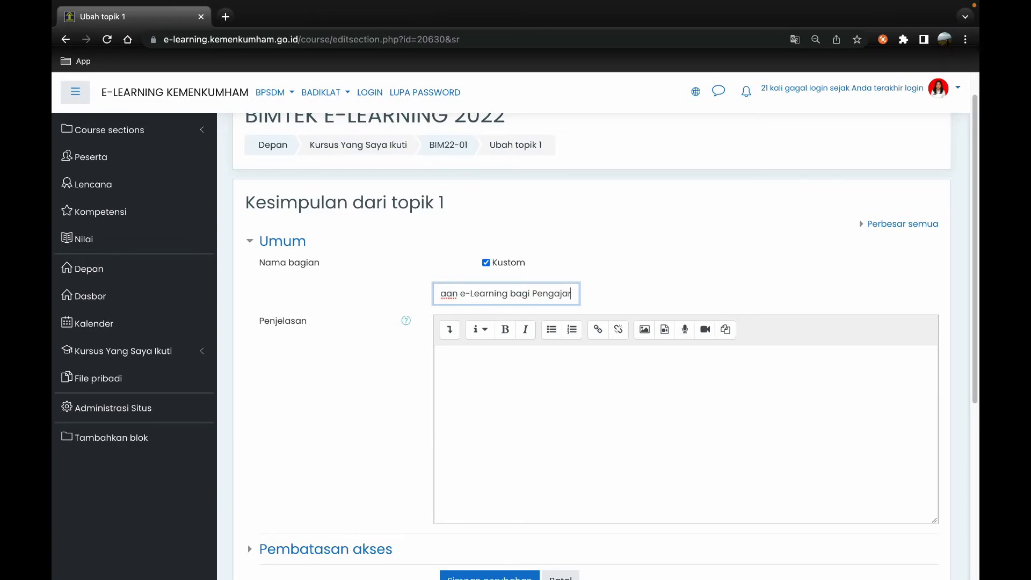
- Begin the section description with "Ini adalah tutorial penggunaan aplikasi e-learning bagi pengajar. Materi ini dapat diakses pada tanggal 06 September 2022."
{"action": "left_click", "coordinate": [484, 383]}
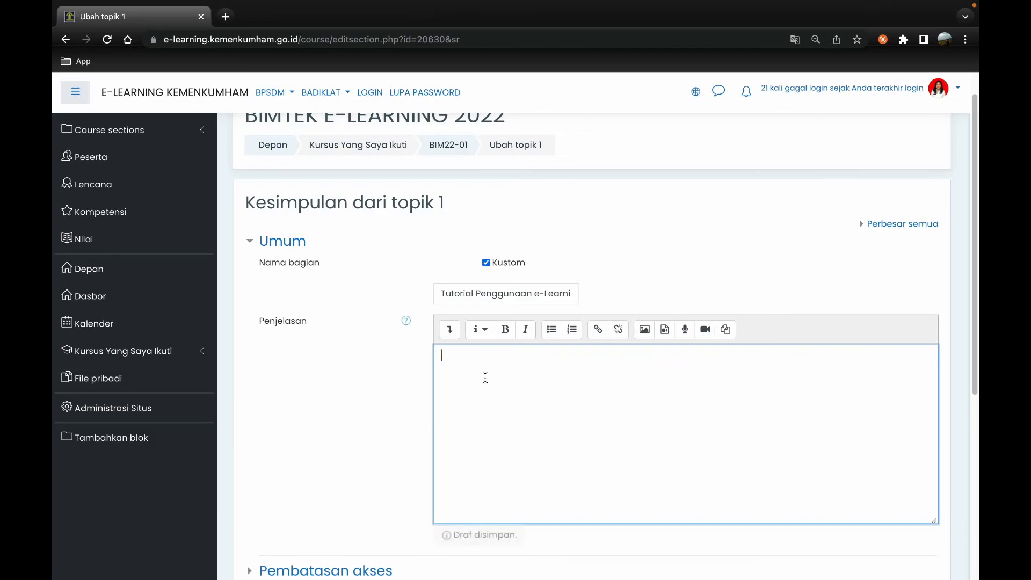
{"action": "scroll", "coordinate": [483, 375], "scroll_direction": "down", "scroll_amount": 1}
{"action": "left_click", "coordinate": [450, 302]}
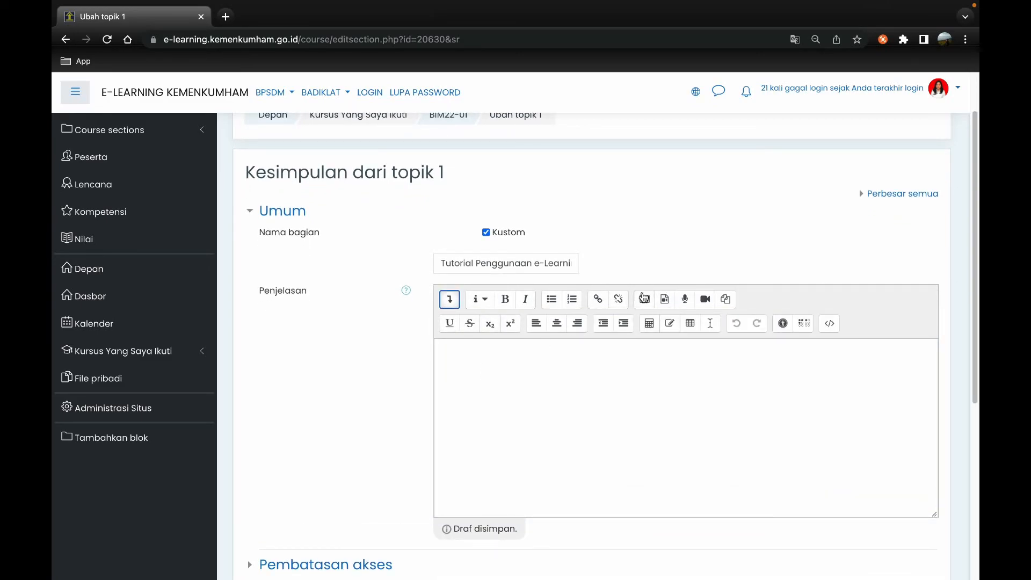
{"action": "left_click", "coordinate": [464, 361]}
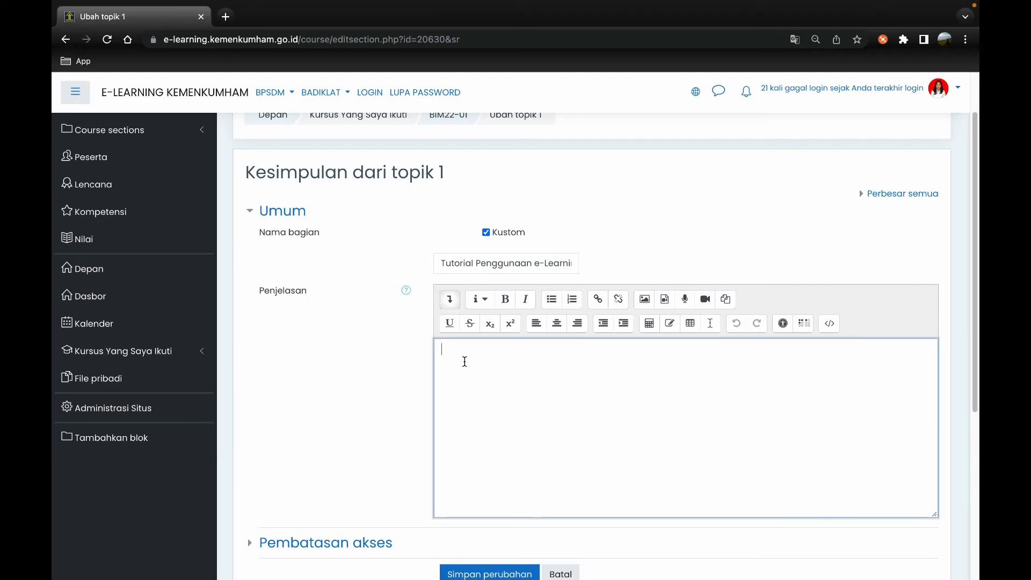
{"action": "type", "text": "In"}
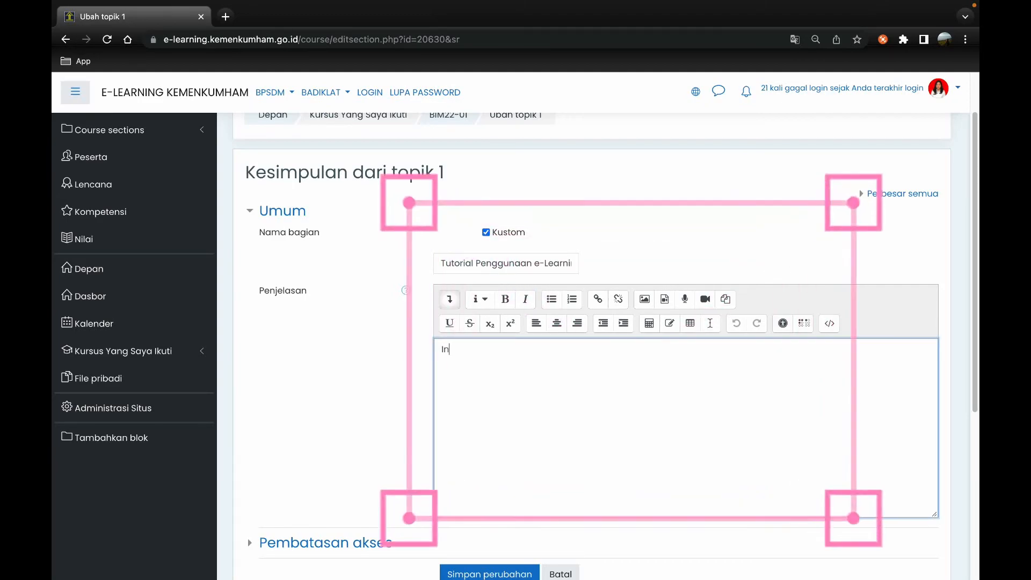
{"action": "type", "text": "i adalah tut"}
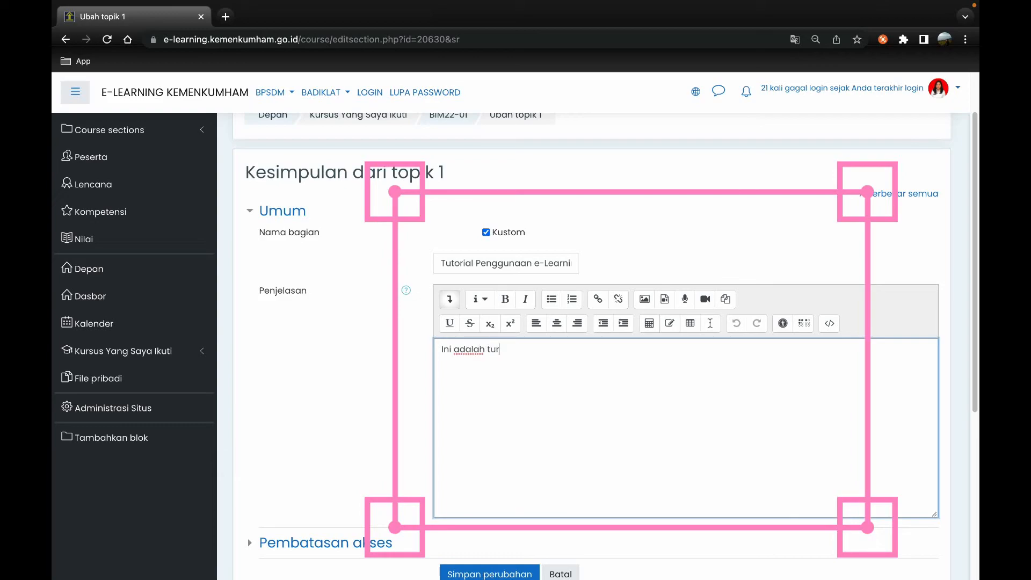
{"action": "type", "text": "orial penggunaan apli"}
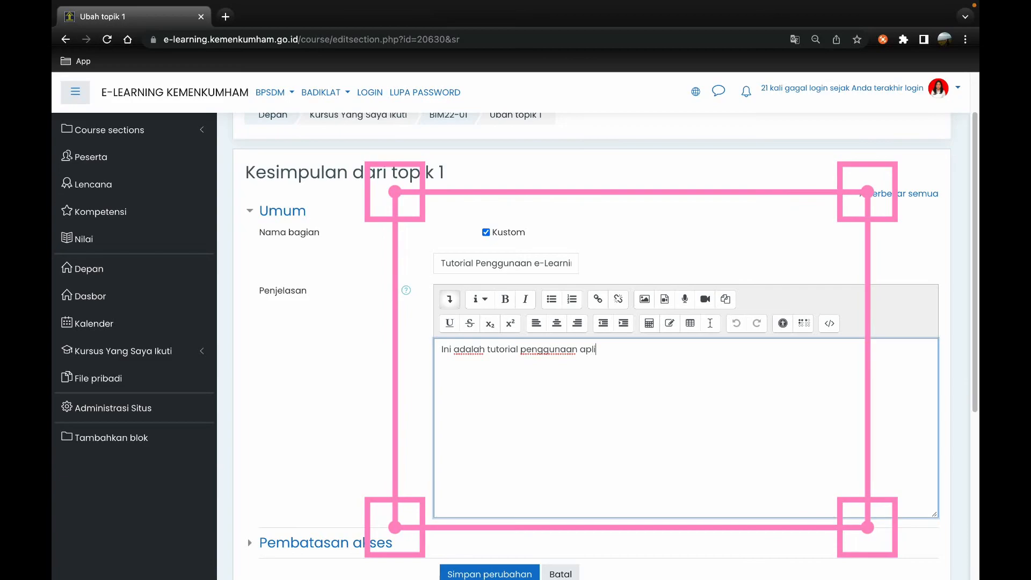
{"action": "type", "text": "kasi e-learning bagi peng"}
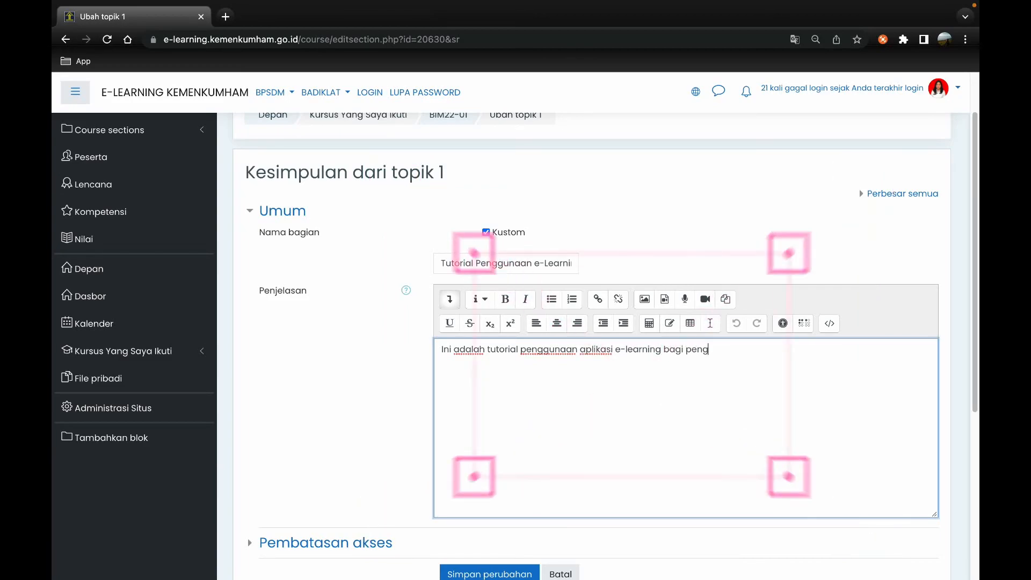
{"action": "type", "text": "ajar. Materi "}
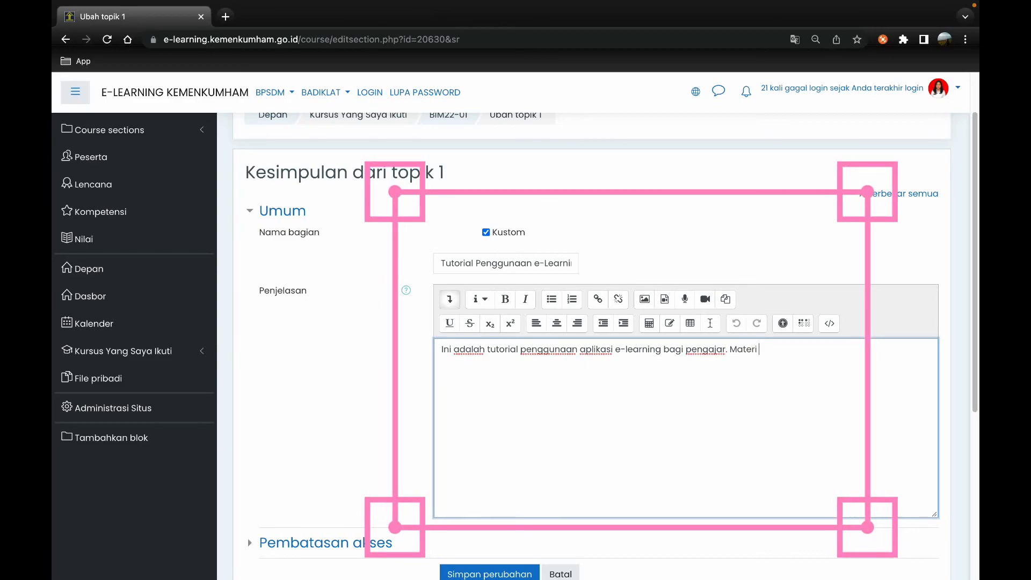
{"action": "type", "text": "ini dapat diakses pada tanggal "}
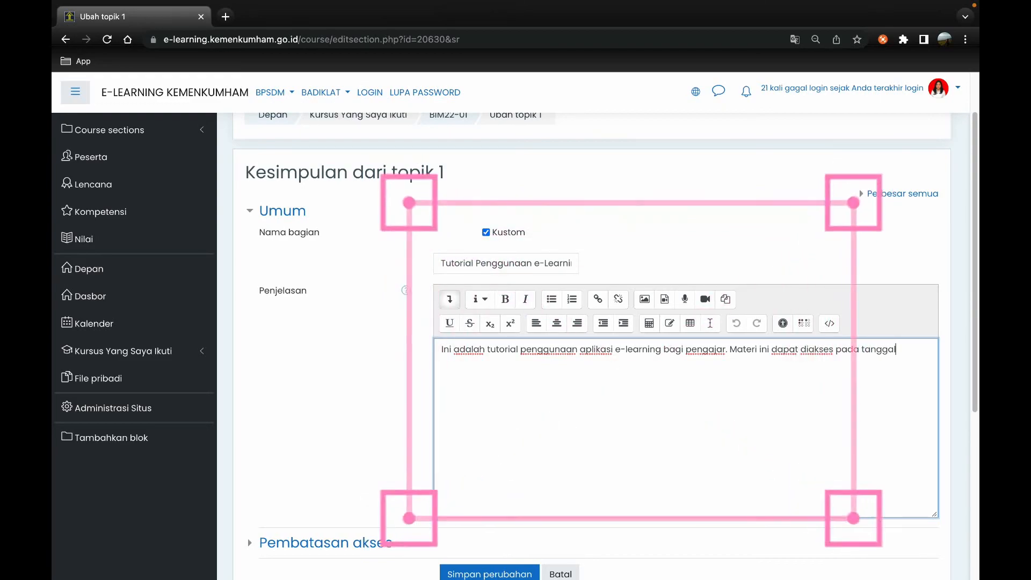
{"action": "type", "text": "06 Se"}
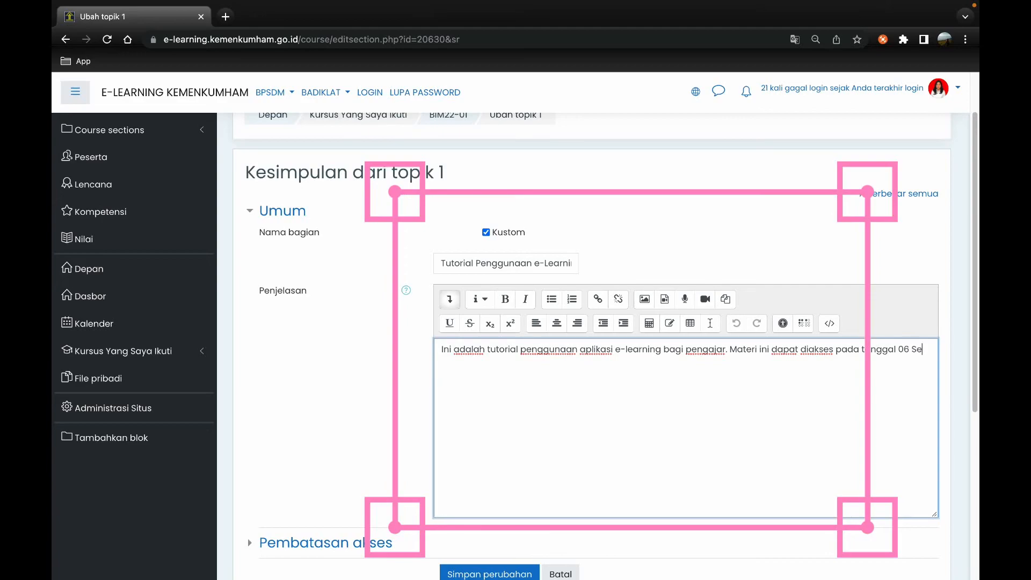
{"action": "type", "text": "ptember 2022. Mohon u"}
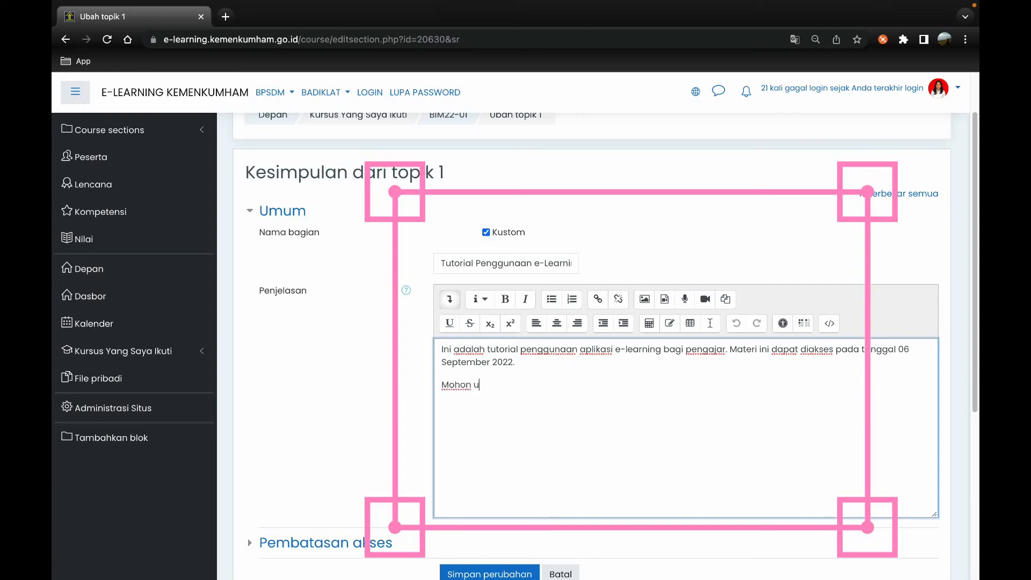
- Complete the description's second paragraph as "Mohon untuk para peserta dapat memperhatikan hal-hal berikut ini :"
{"action": "type", "text": "ntuk para pe"}
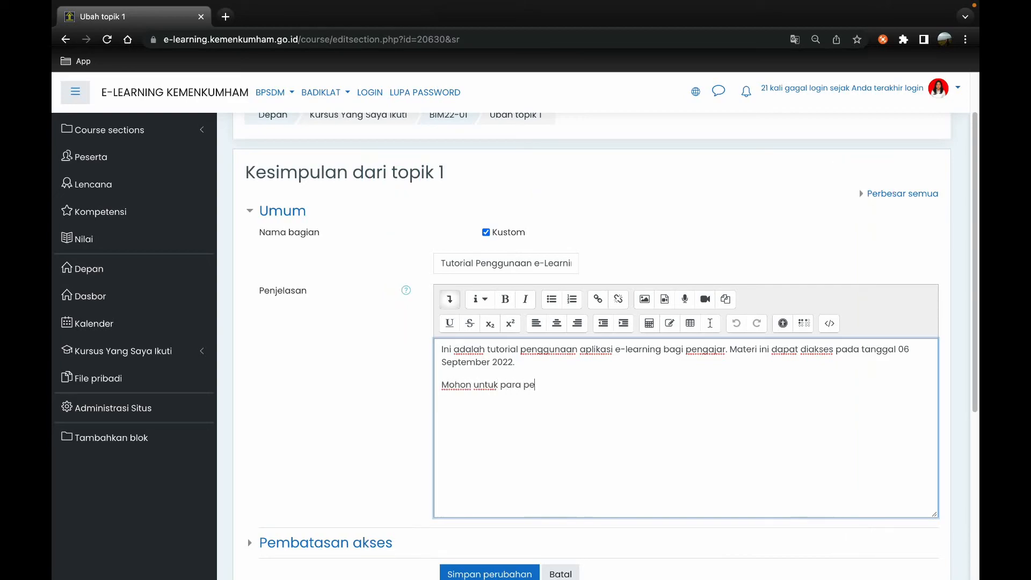
{"action": "type", "text": "serta dapat memperhatikan hal-hal berikut ini :"}
{"action": "key", "text": "Return"}
- Add a numbered list: "Download dan bacalah modul yang telah disediakan", "Para peserta wajib berpartisipasi aktif dalam kegiatan diskusi", and "dlll"
{"action": "left_click", "coordinate": [573, 302]}
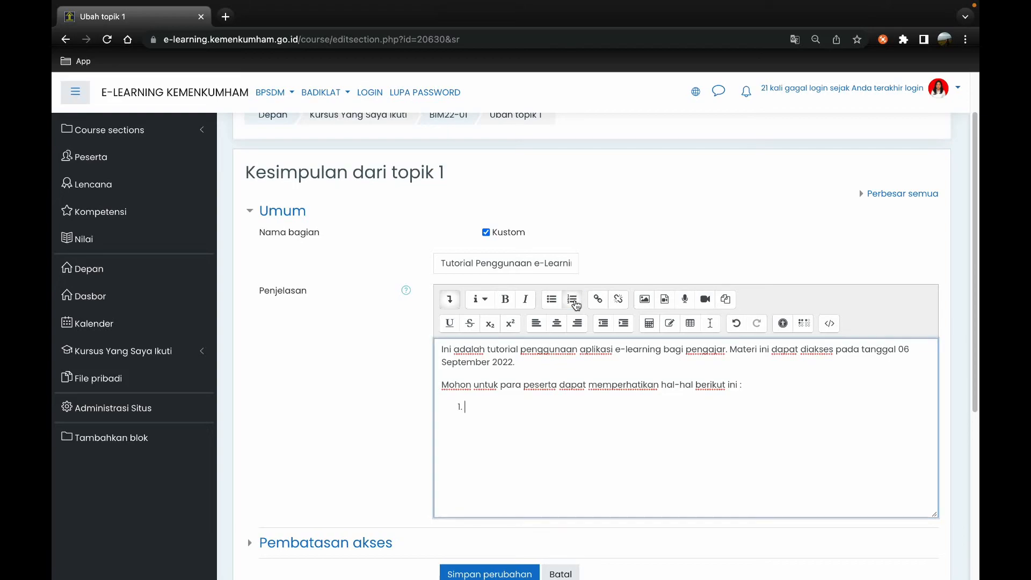
{"action": "type", "text": "Download dan bacalah"}
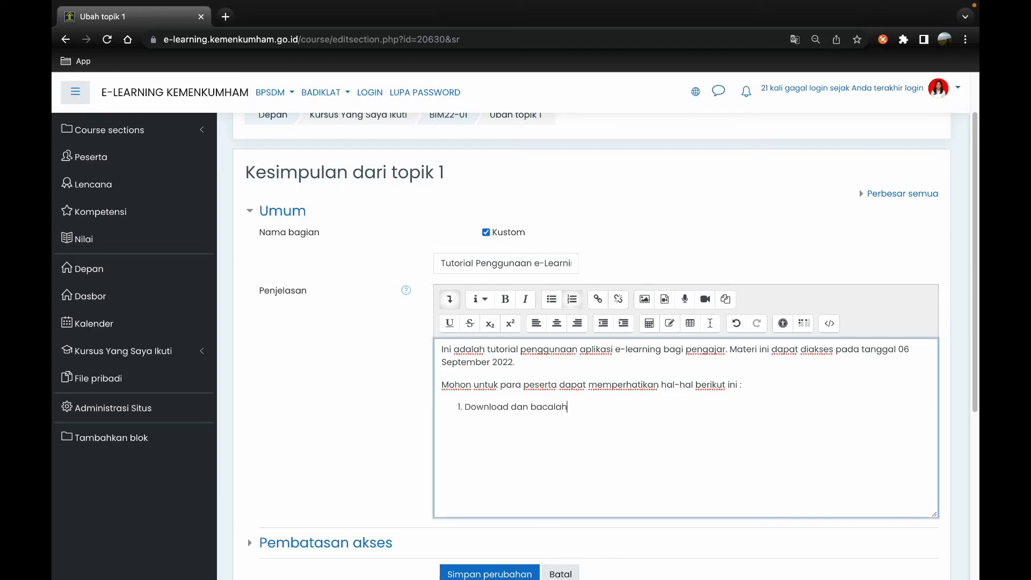
{"action": "type", "text": " modul yang telah dised"}
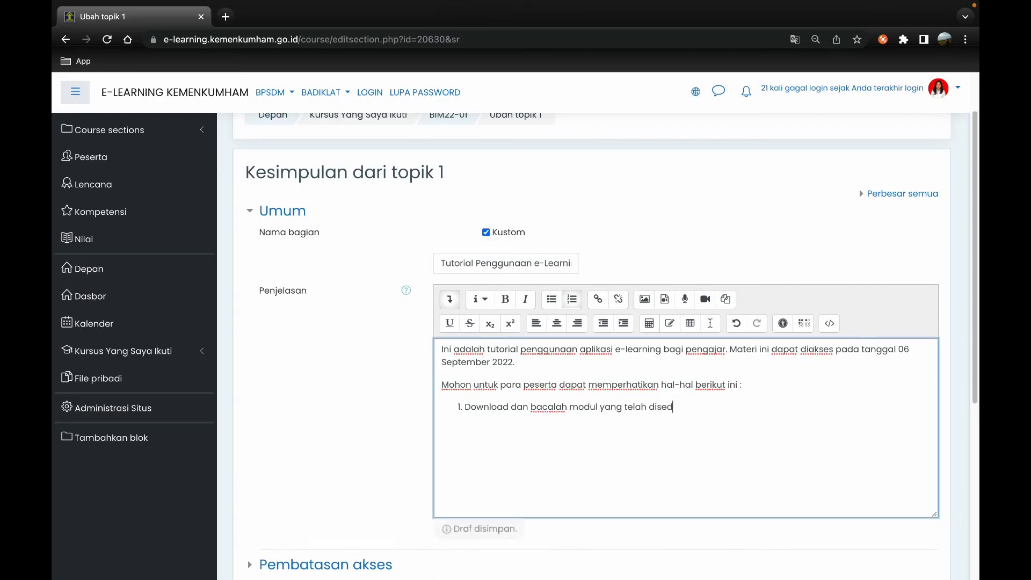
{"action": "type", "text": "iakan"}
{"action": "key", "text": "Return"}
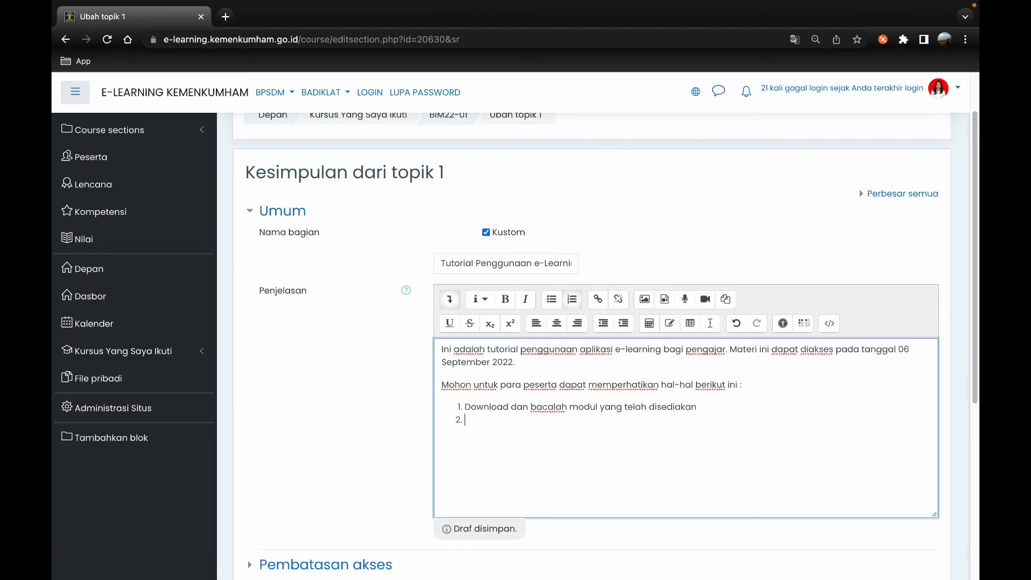
{"action": "type", "text": "Para peserta waj"}
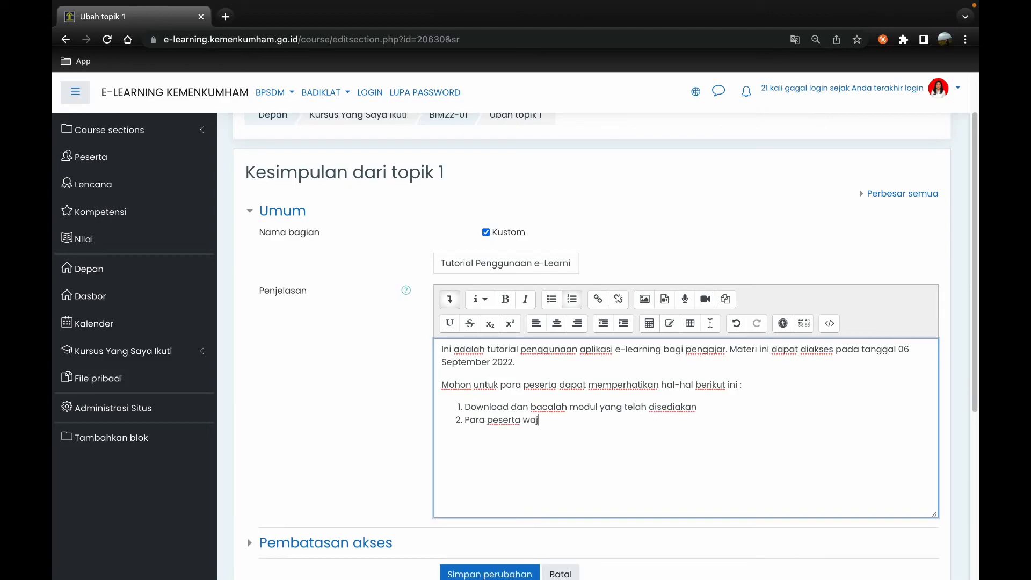
{"action": "type", "text": "ib berpartisipasi akti"}
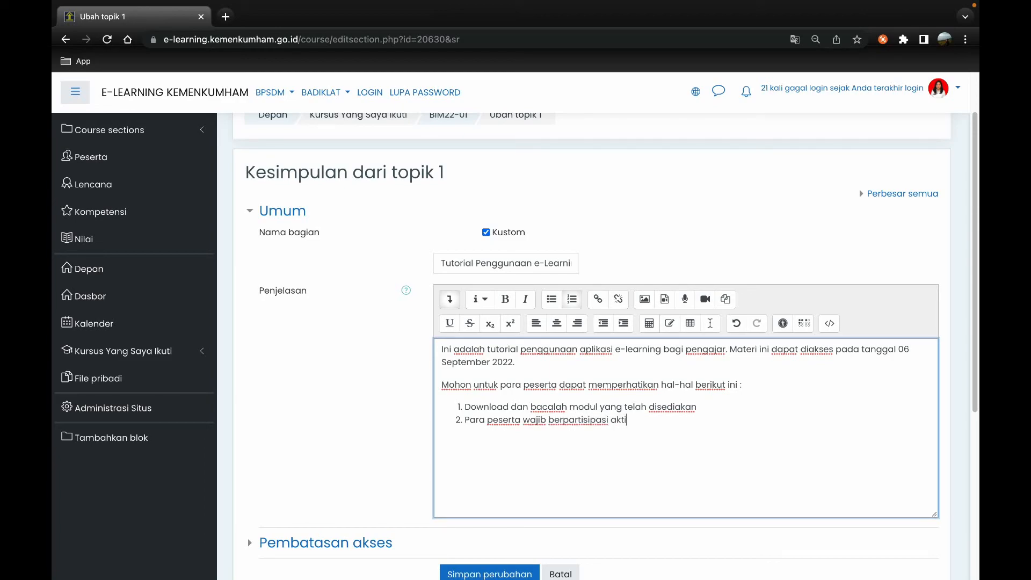
{"action": "type", "text": "f dalam kegiatan diskus"}
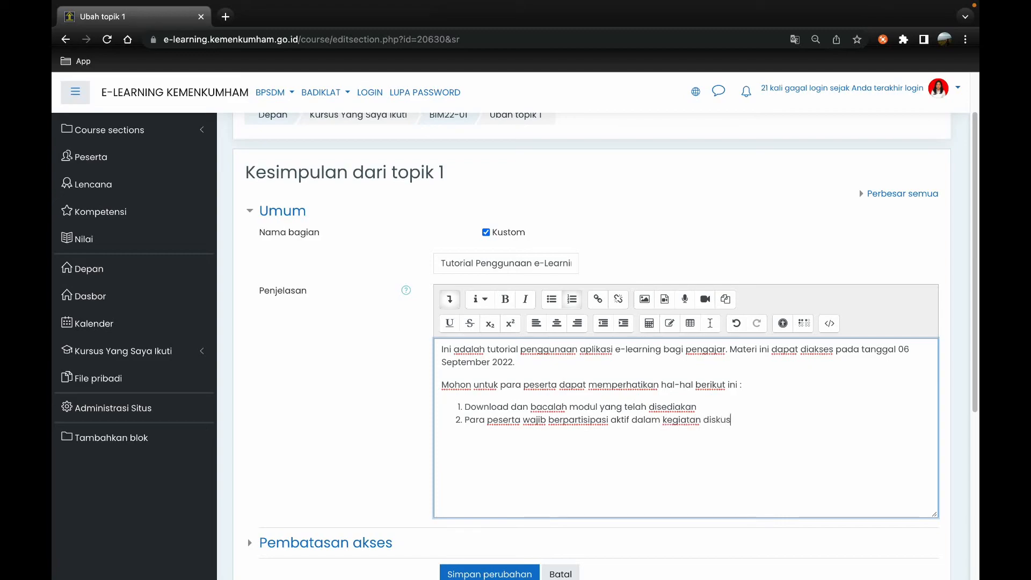
{"action": "type", "text": "i 3. dll"}
- Expand the section's Pembatasan akses settings without adding a restriction, and save the section changes
{"action": "scroll", "coordinate": [615, 442], "scroll_direction": "down", "scroll_amount": 3}
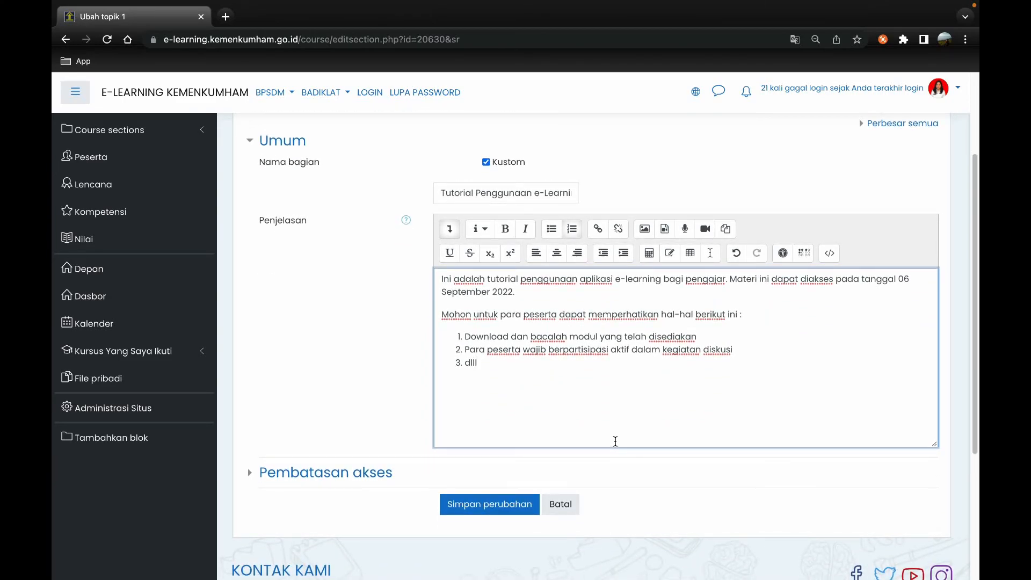
{"action": "scroll", "coordinate": [616, 441], "scroll_direction": "down", "scroll_amount": 2}
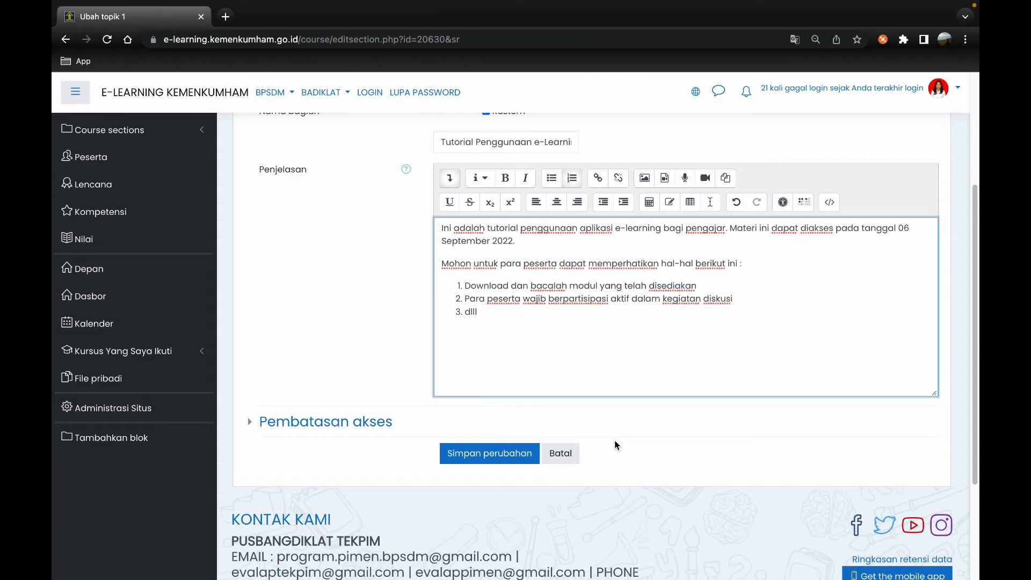
{"action": "left_click", "coordinate": [278, 425]}
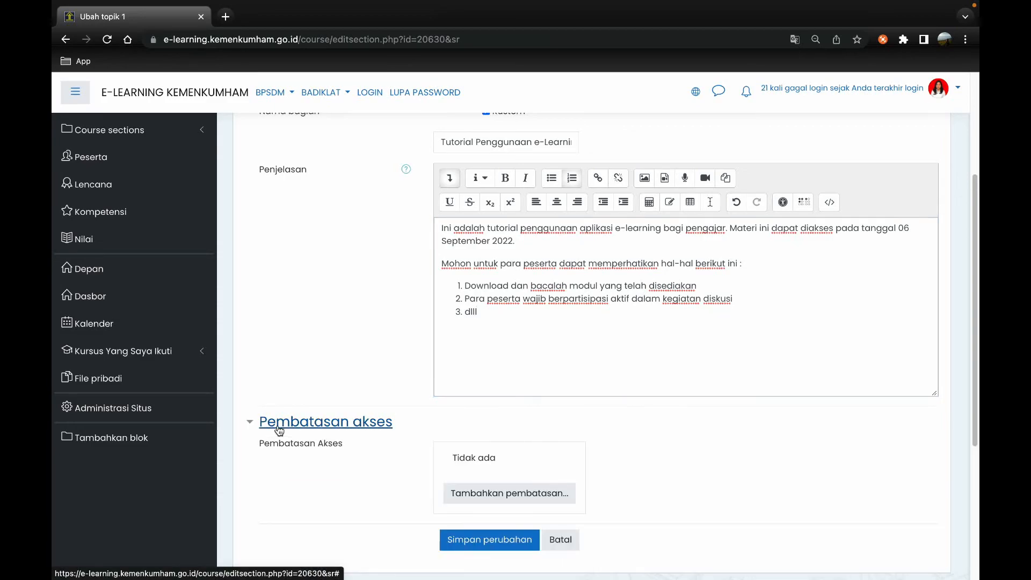
{"action": "scroll", "coordinate": [506, 398], "scroll_direction": "down", "scroll_amount": 2}
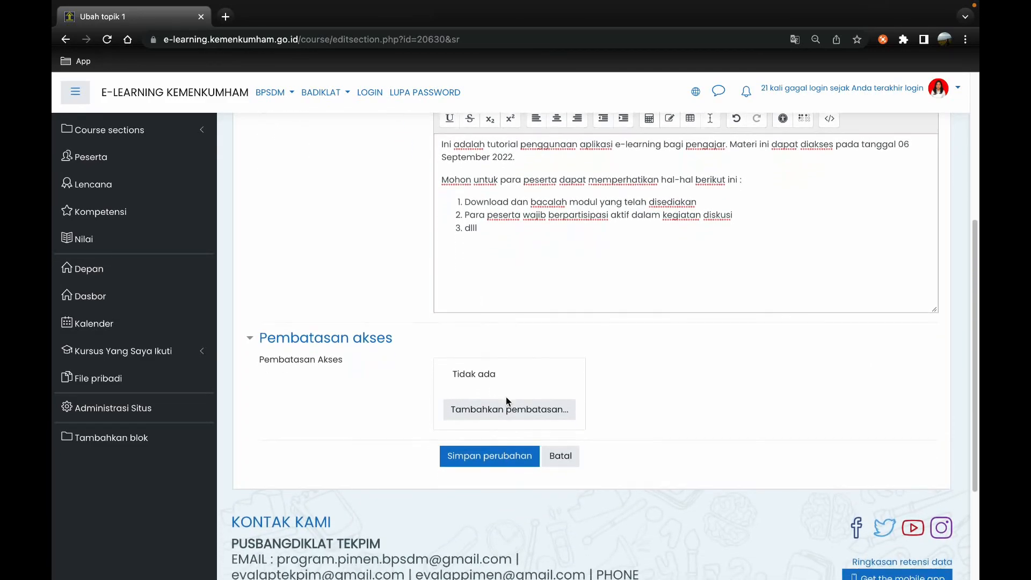
{"action": "scroll", "coordinate": [506, 398], "scroll_direction": "down", "scroll_amount": 1}
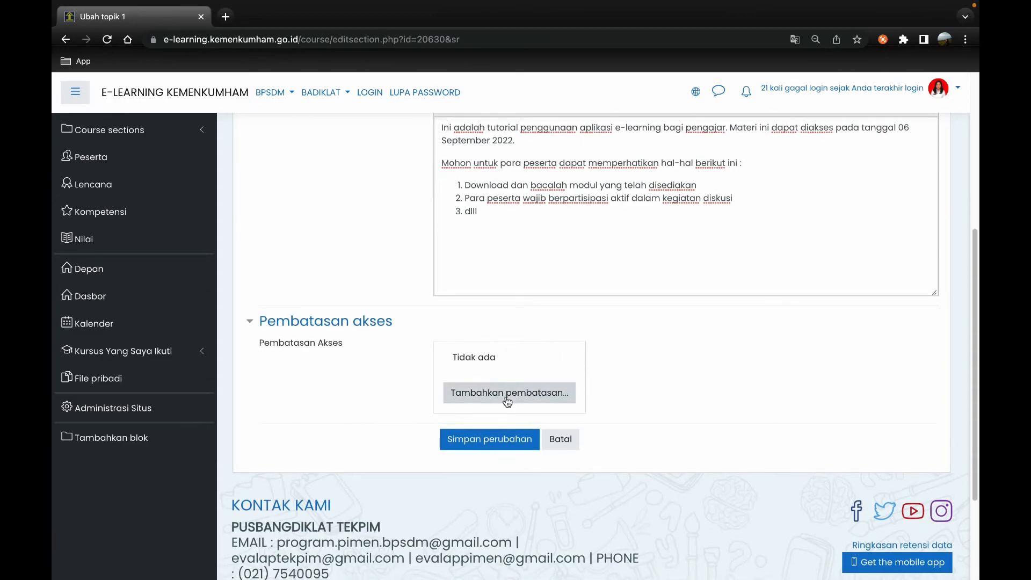
{"action": "left_click", "coordinate": [487, 446]}
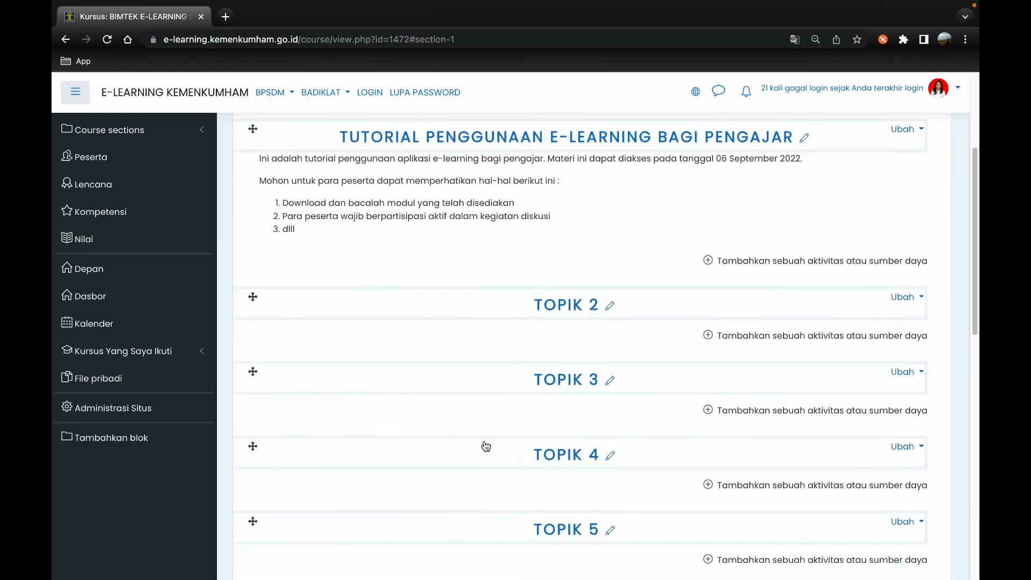
- Add a new File resource to the Tutorial Penggunaan e-Learning bagi Pengajar section
{"action": "scroll", "coordinate": [546, 317], "scroll_direction": "up", "scroll_amount": 4}
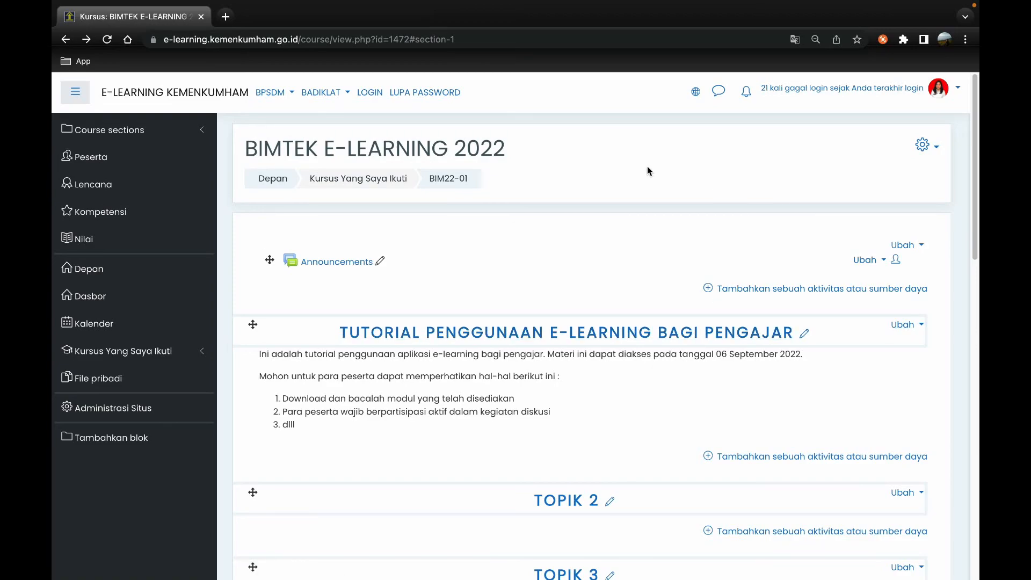
{"action": "scroll", "coordinate": [606, 322], "scroll_direction": "down", "scroll_amount": 2}
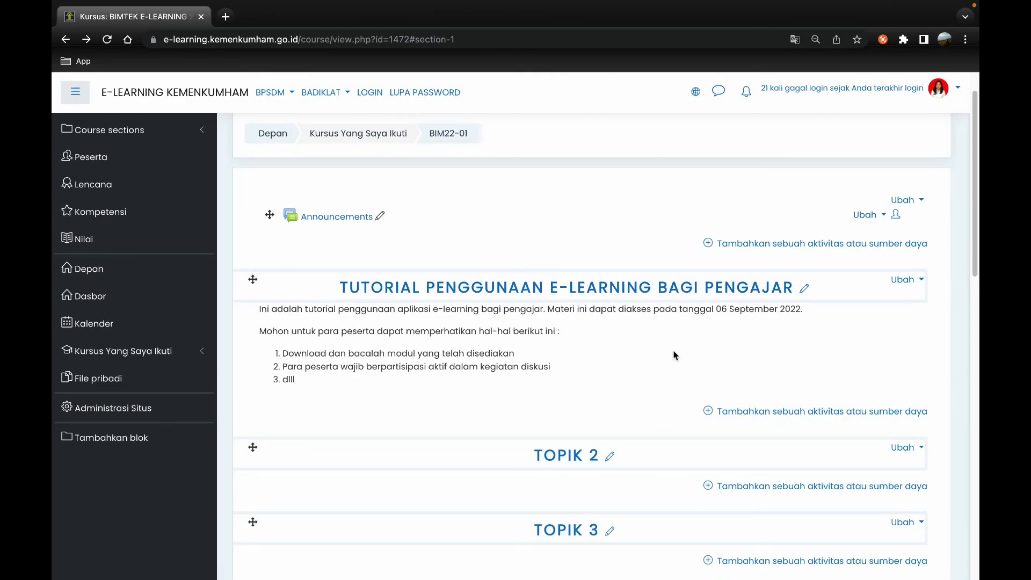
{"action": "scroll", "coordinate": [693, 269], "scroll_direction": "down", "scroll_amount": 3}
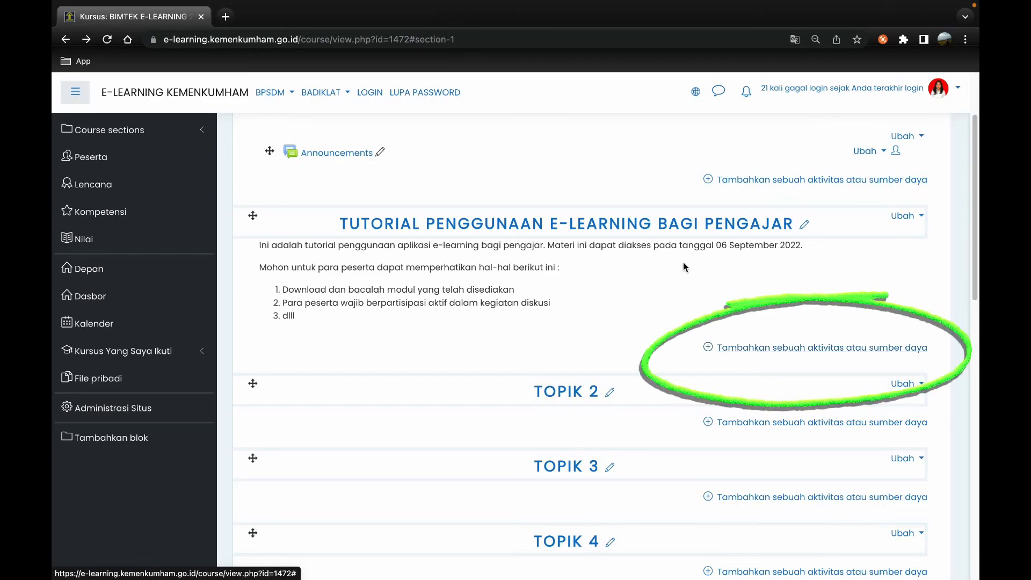
{"action": "left_click", "coordinate": [743, 353]}
{"action": "left_click_drag", "start_coordinate": [493, 231], "coordinate": [495, 395]}
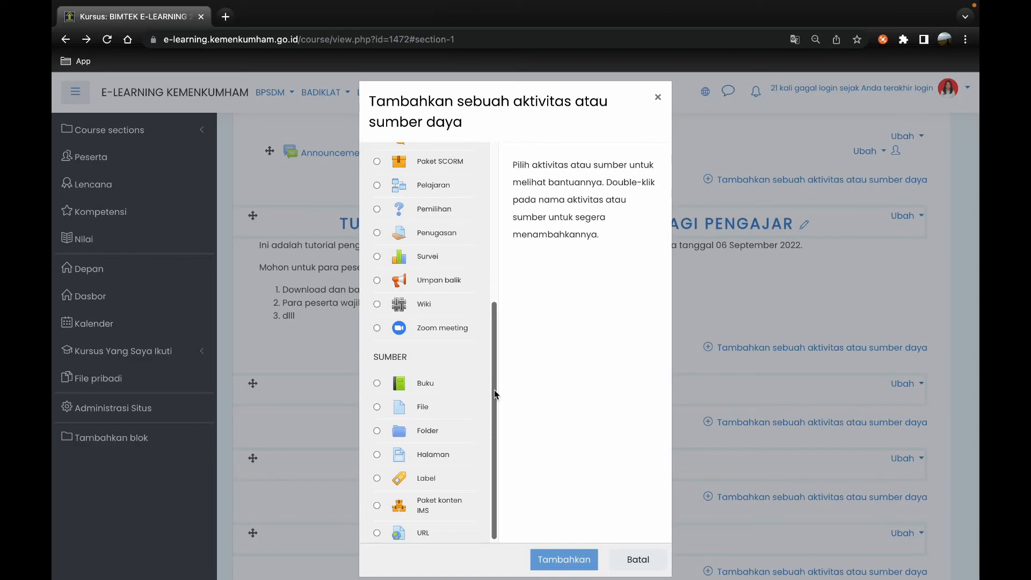
{"action": "left_click", "coordinate": [378, 407]}
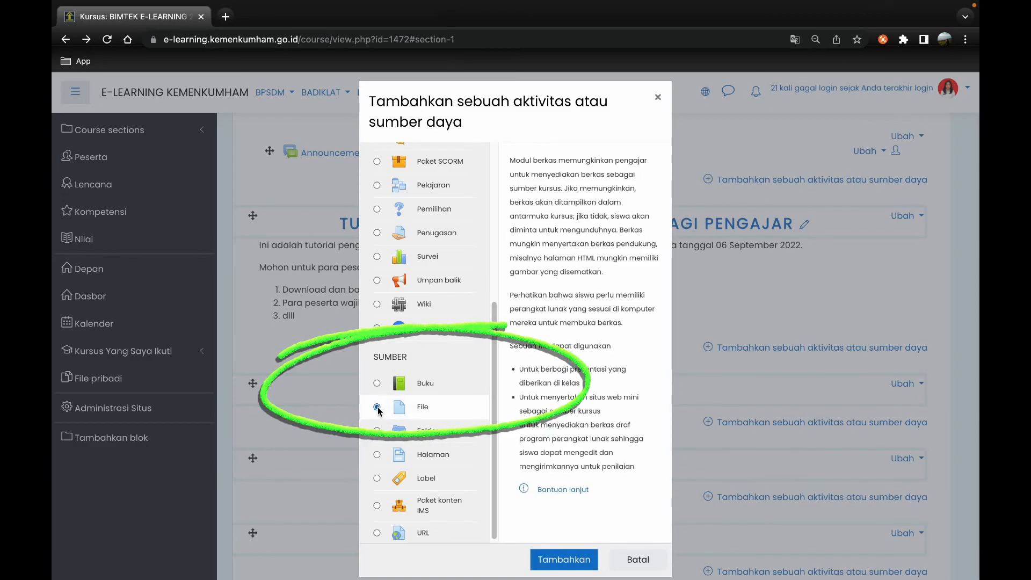
{"action": "left_click", "coordinate": [559, 561]}
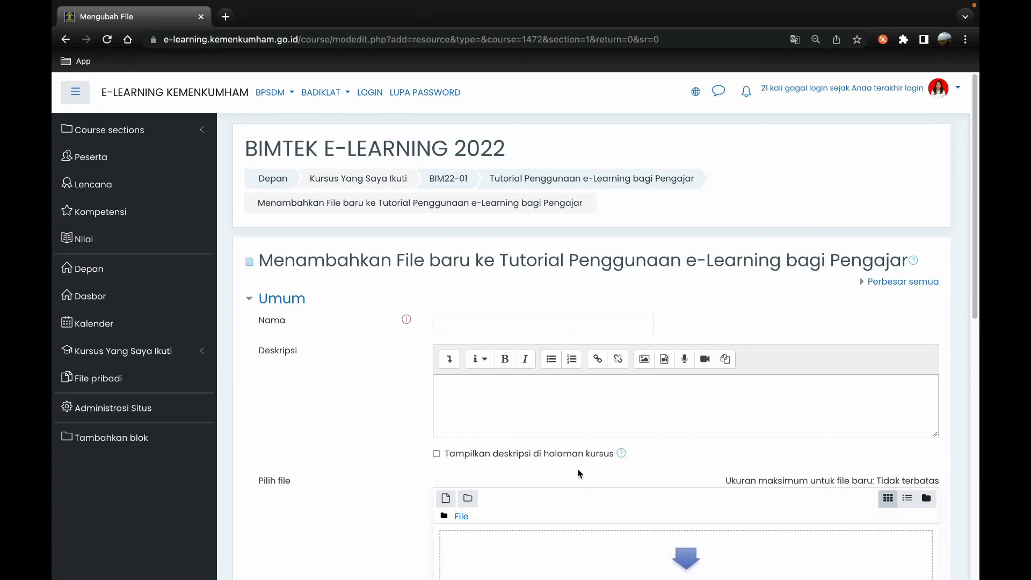
- Name the file resource "Modul Bimtek Pengajar" and enter the description "Silakan download modul berikut ini"
{"action": "scroll", "coordinate": [577, 478], "scroll_direction": "down", "scroll_amount": 3}
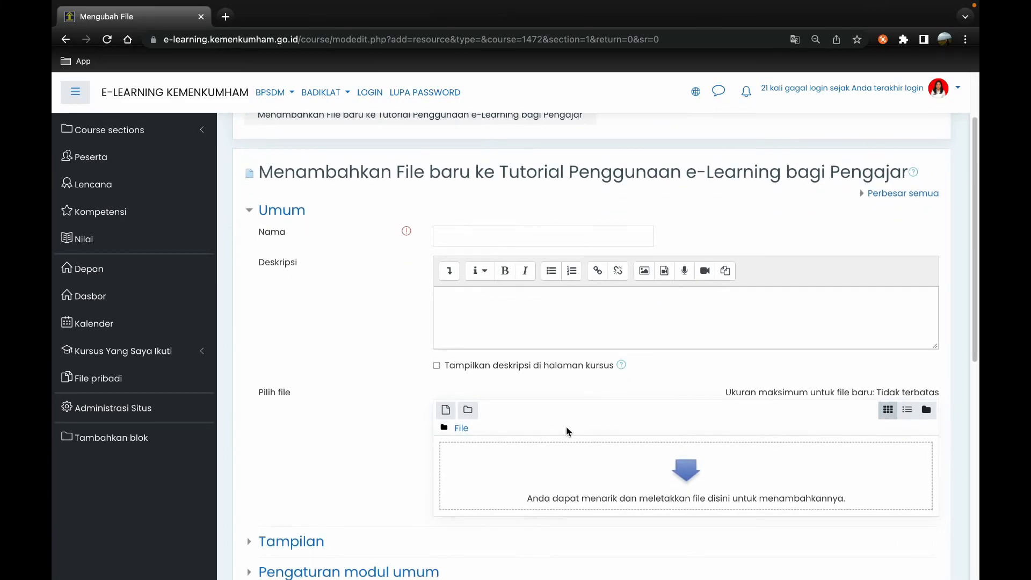
{"action": "scroll", "coordinate": [566, 426], "scroll_direction": "up", "scroll_amount": 3}
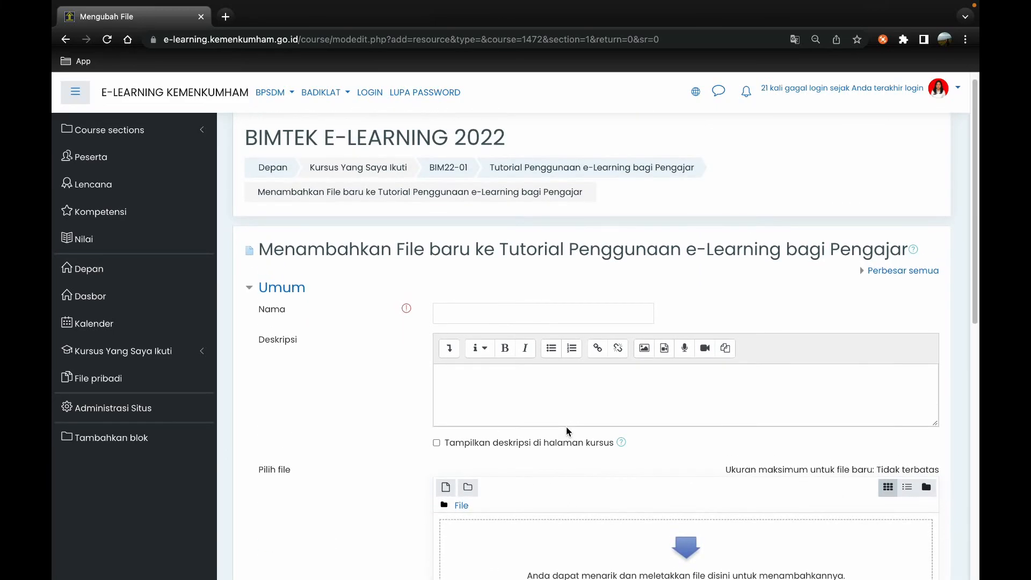
{"action": "left_click", "coordinate": [480, 311]}
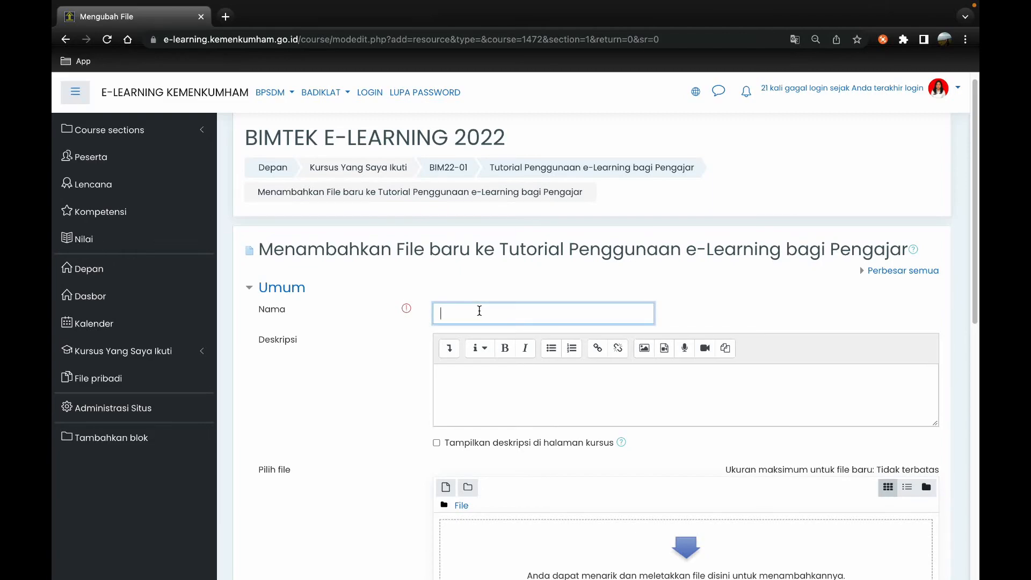
{"action": "type", "text": "Modul "}
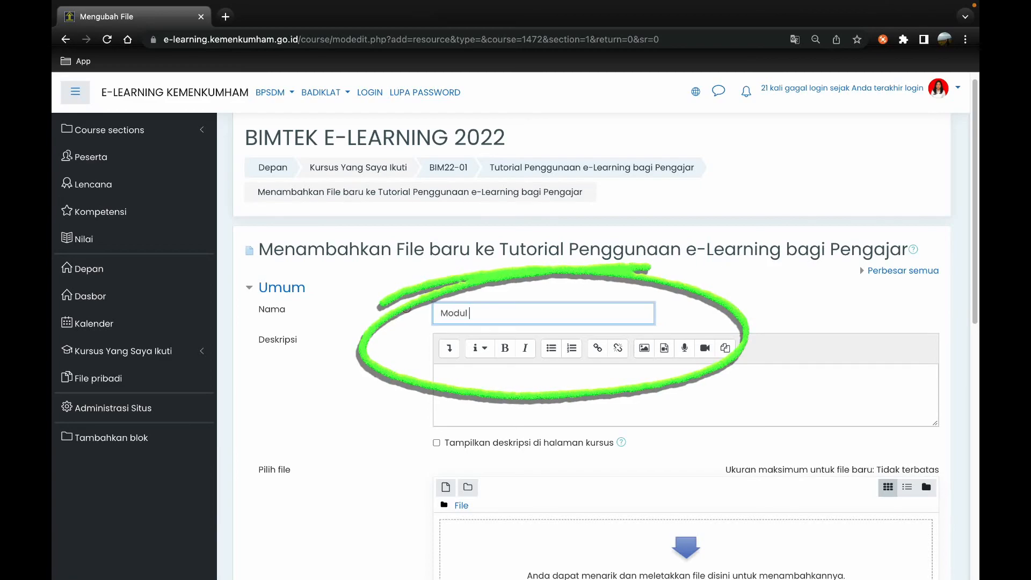
{"action": "type", "text": "Bimtek Pengajar"}
{"action": "left_click", "coordinate": [499, 368]}
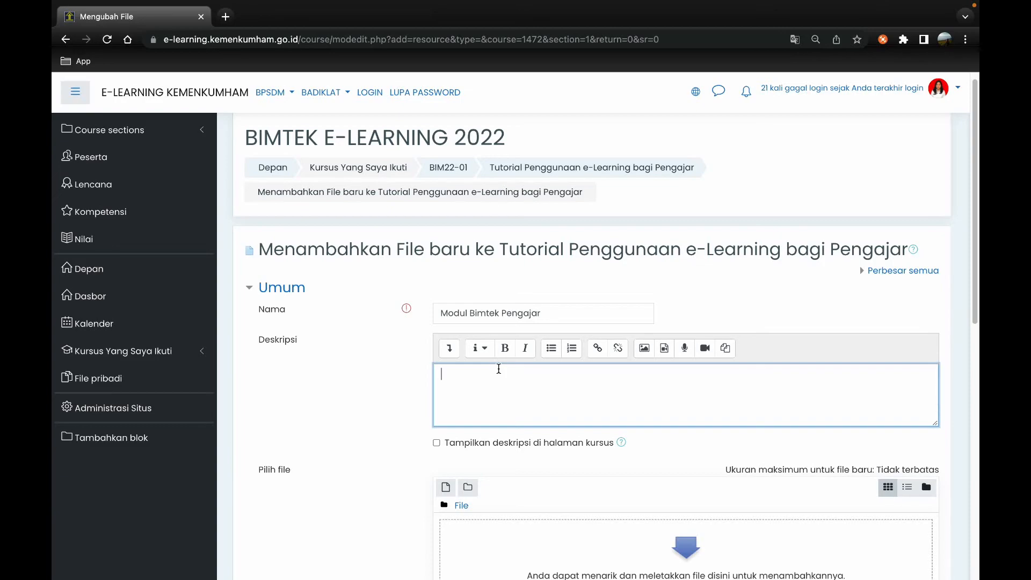
{"action": "type", "text": "Silakan download modul berikut ini"}
- Upload the Contoh Word document from the Downloads folder as the resource's file
{"action": "scroll", "coordinate": [439, 436], "scroll_direction": "down", "scroll_amount": 2}
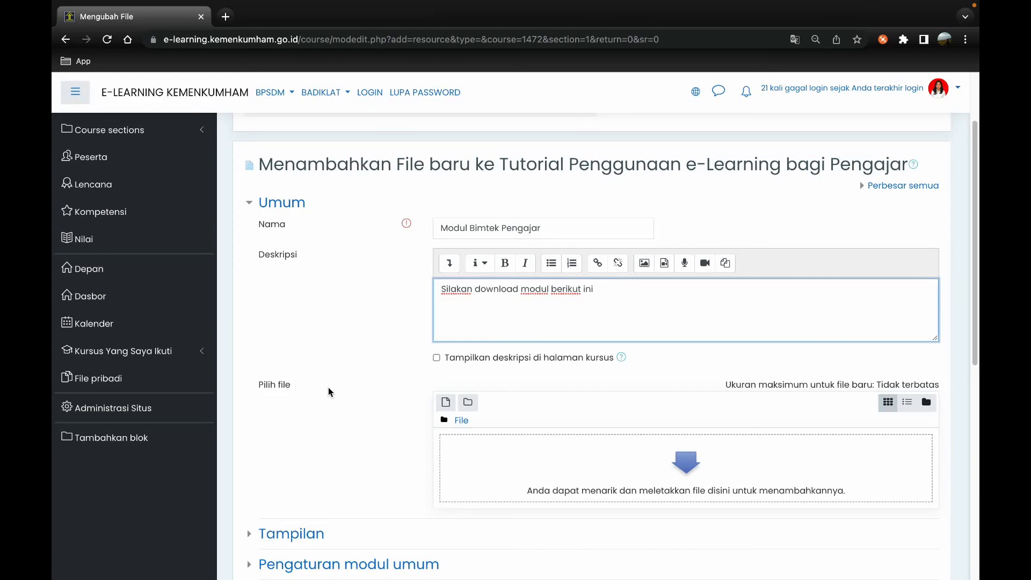
{"action": "left_click", "coordinate": [446, 404]}
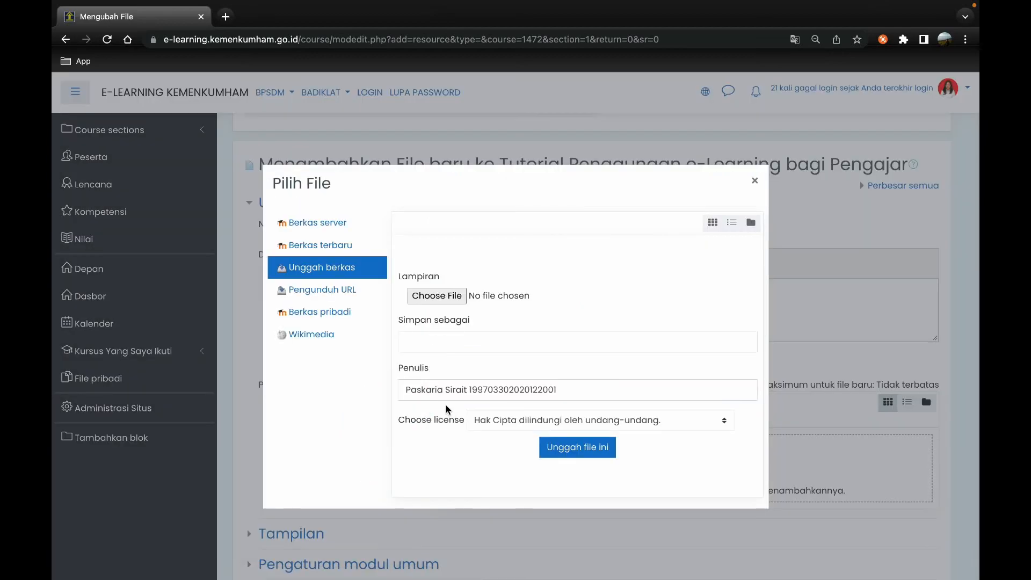
{"action": "left_click", "coordinate": [435, 298]}
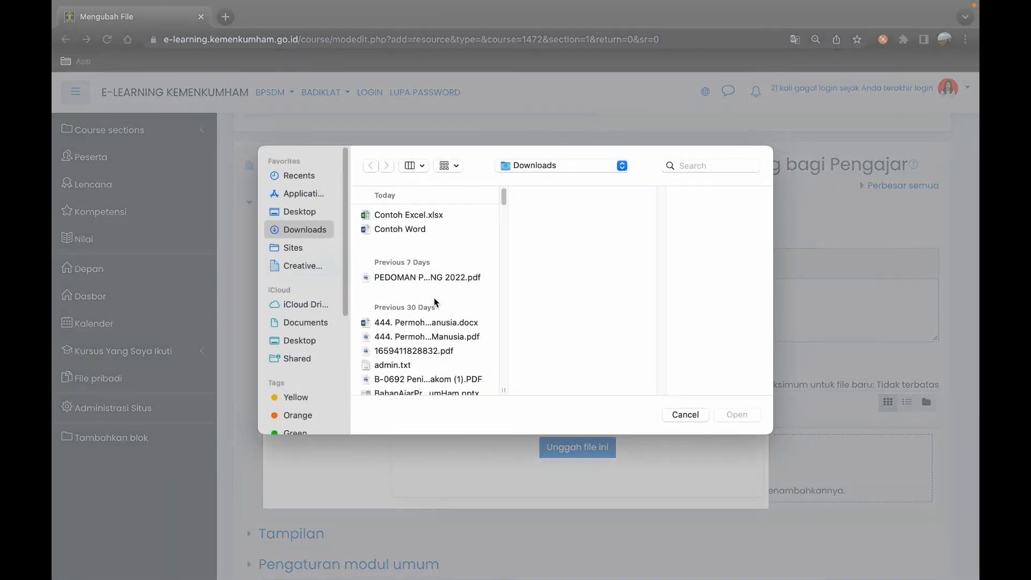
{"action": "left_click", "coordinate": [401, 230]}
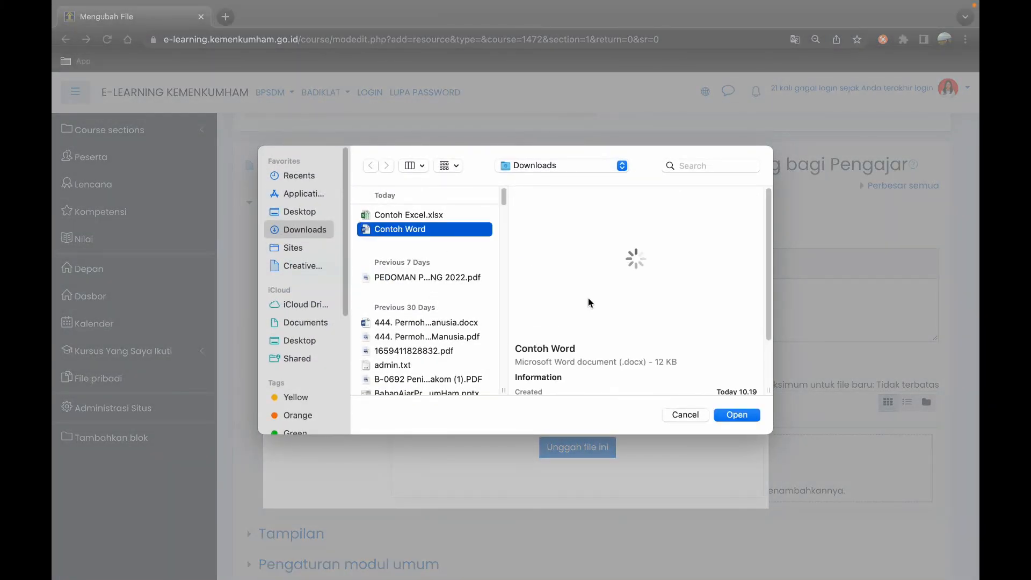
{"action": "left_click", "coordinate": [725, 415]}
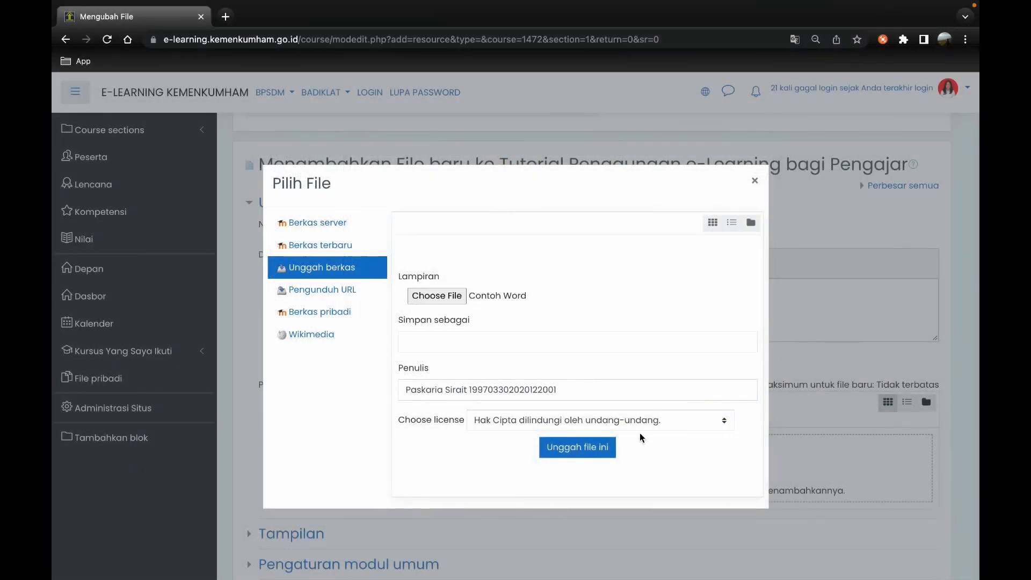
{"action": "left_click", "coordinate": [576, 453]}
- Enable displaying the resource's description on the course page
{"action": "scroll", "coordinate": [576, 456], "scroll_direction": "down", "scroll_amount": 3}
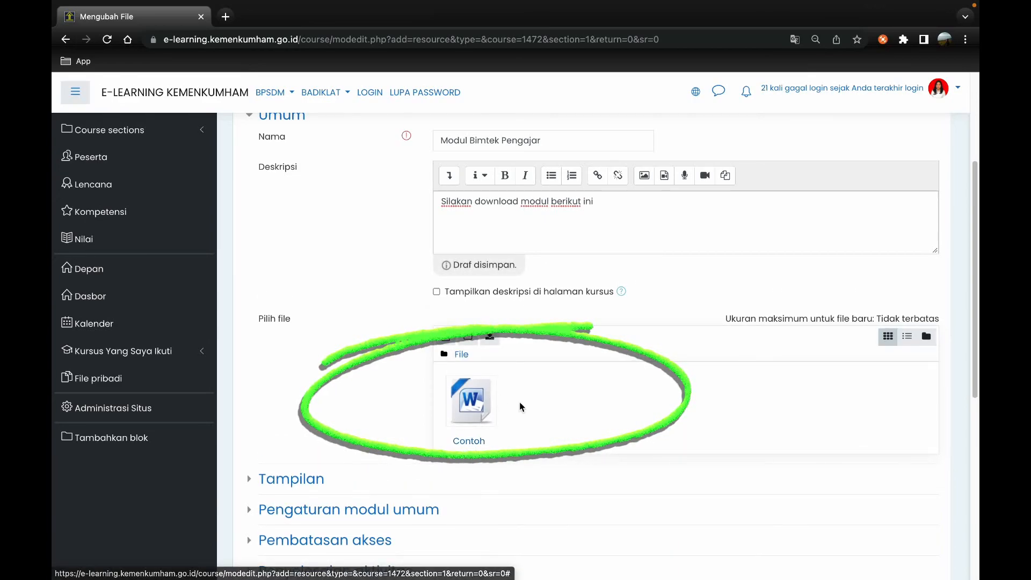
{"action": "scroll", "coordinate": [519, 406], "scroll_direction": "down", "scroll_amount": 3}
{"action": "scroll", "coordinate": [519, 402], "scroll_direction": "up", "scroll_amount": 10}
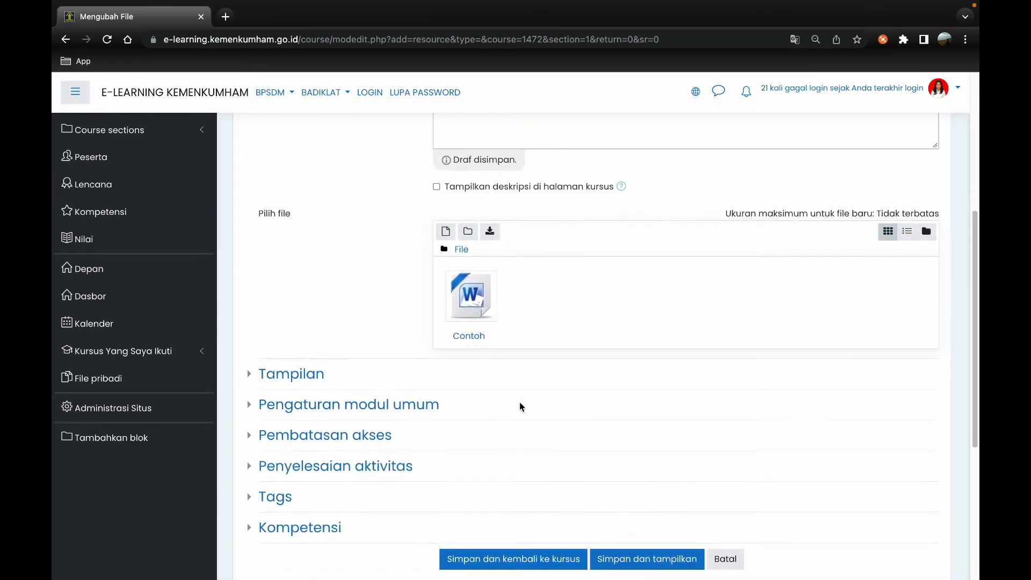
{"action": "scroll", "coordinate": [519, 401], "scroll_direction": "down", "scroll_amount": 13}
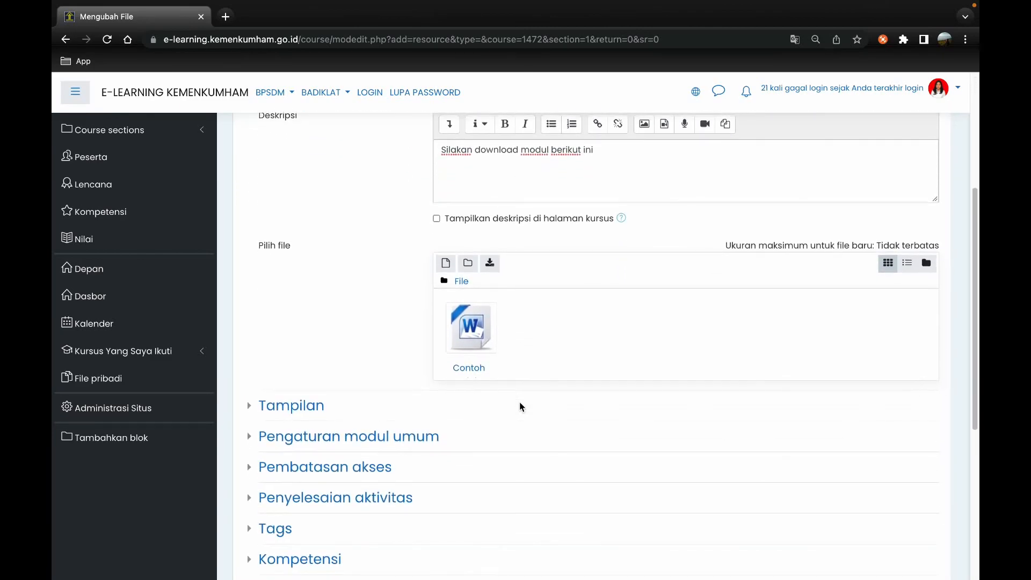
{"action": "scroll", "coordinate": [519, 401], "scroll_direction": "up", "scroll_amount": 7}
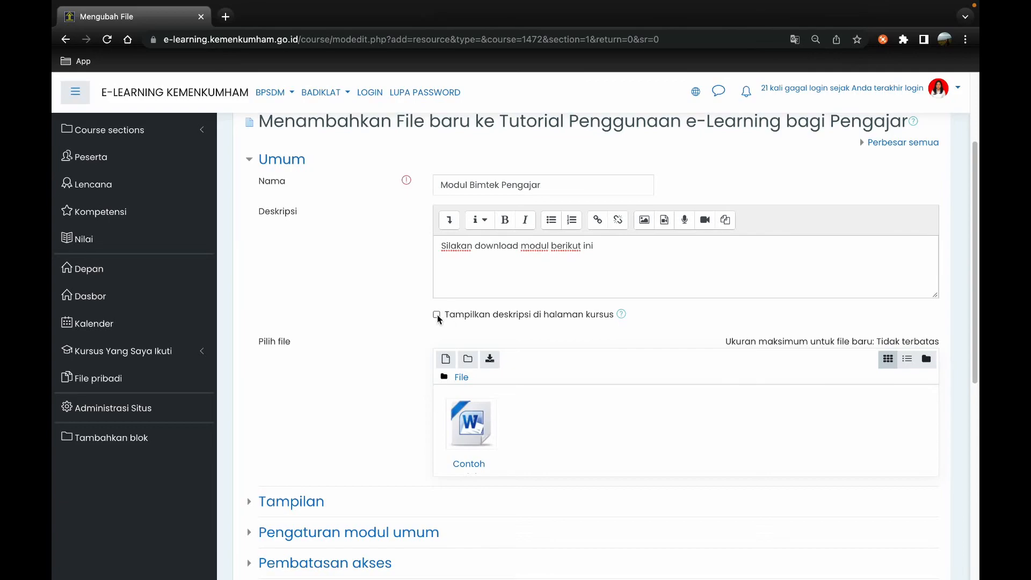
{"action": "left_click", "coordinate": [437, 315]}
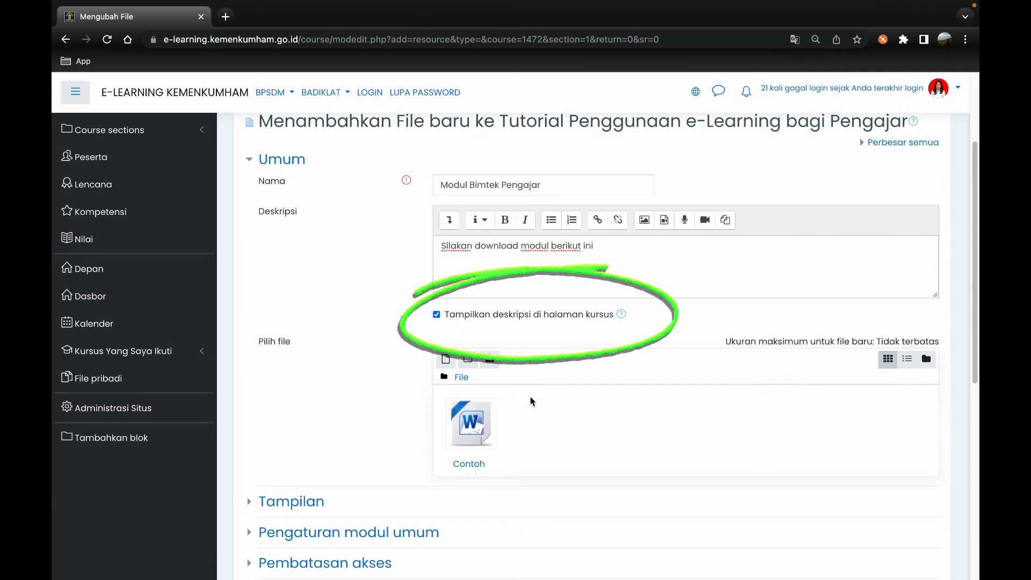
- Enable Show size and Show type in the resource's Tampilan settings
{"action": "scroll", "coordinate": [530, 398], "scroll_direction": "down", "scroll_amount": 3}
{"action": "scroll", "coordinate": [530, 402], "scroll_direction": "down", "scroll_amount": 1}
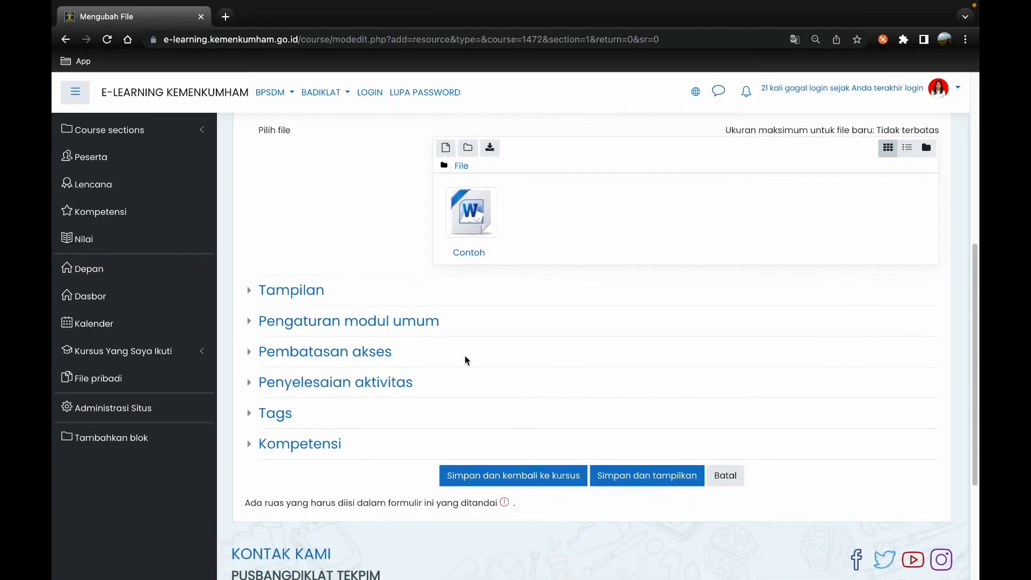
{"action": "left_click", "coordinate": [281, 295]}
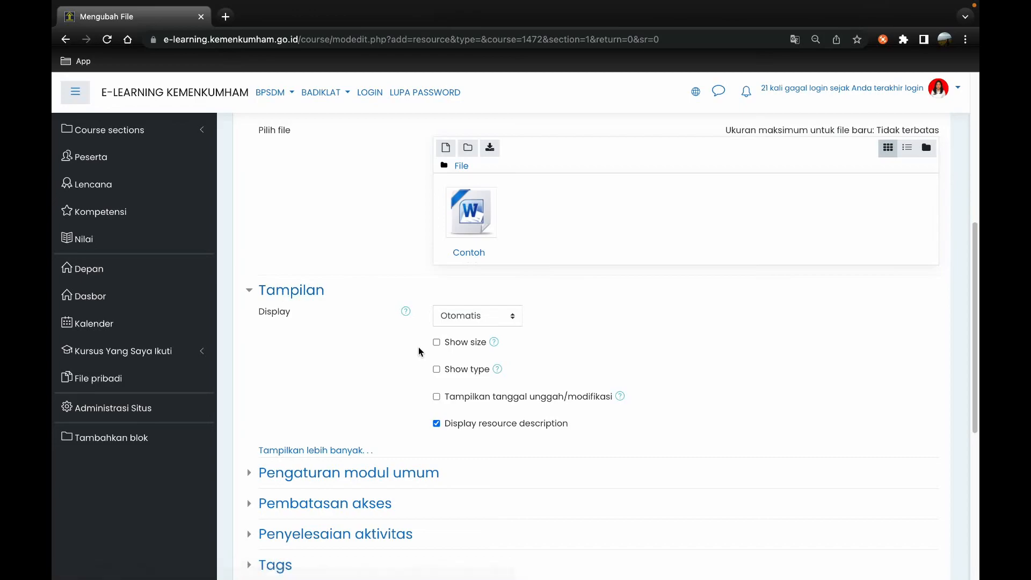
{"action": "scroll", "coordinate": [417, 349], "scroll_direction": "down", "scroll_amount": 1}
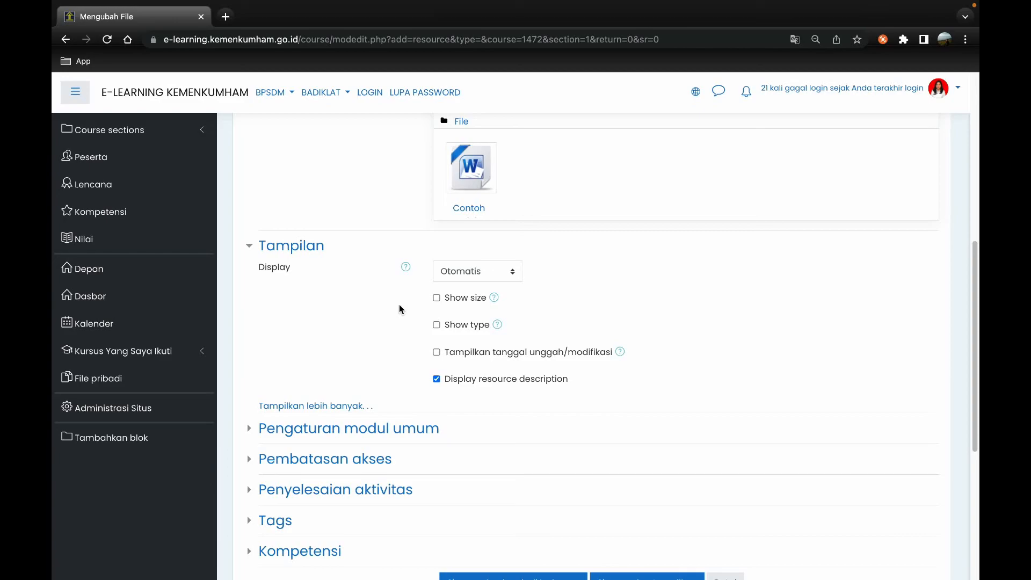
{"action": "left_click", "coordinate": [436, 299]}
{"action": "left_click", "coordinate": [438, 326]}
- Expand the Pengaturan modul umum and Pembatasan akses settings to review the availability and access restriction options
{"action": "scroll", "coordinate": [363, 354], "scroll_direction": "down", "scroll_amount": 2}
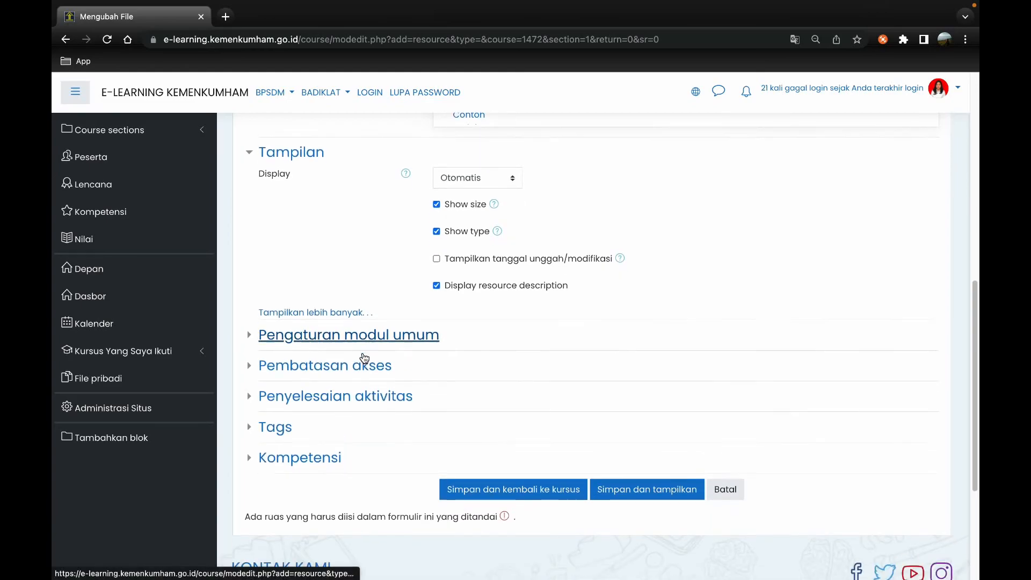
{"action": "left_click", "coordinate": [275, 340]}
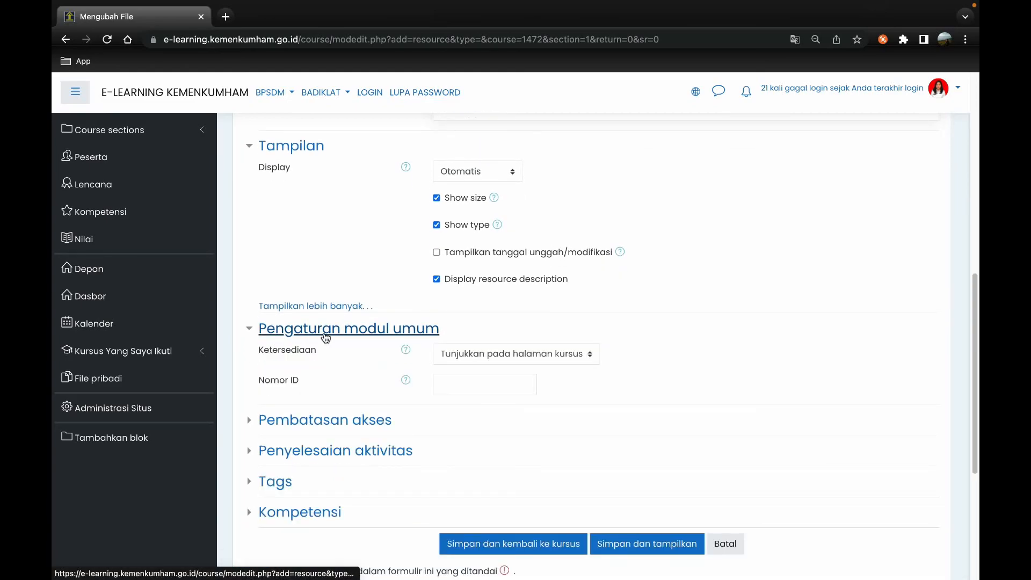
{"action": "scroll", "coordinate": [375, 348], "scroll_direction": "down", "scroll_amount": 2}
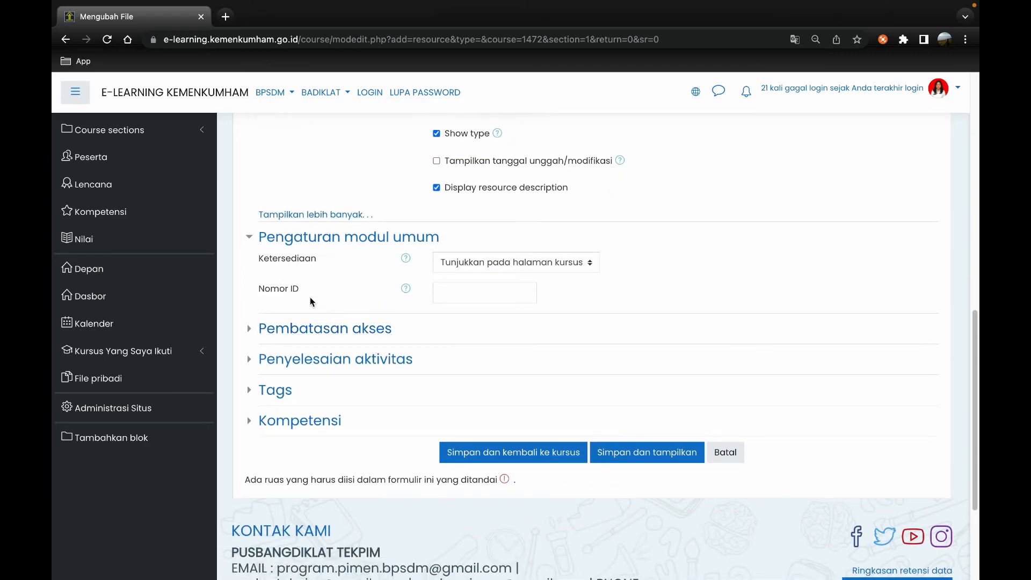
{"action": "left_click", "coordinate": [271, 330]}
{"action": "scroll", "coordinate": [390, 383], "scroll_direction": "down", "scroll_amount": 2}
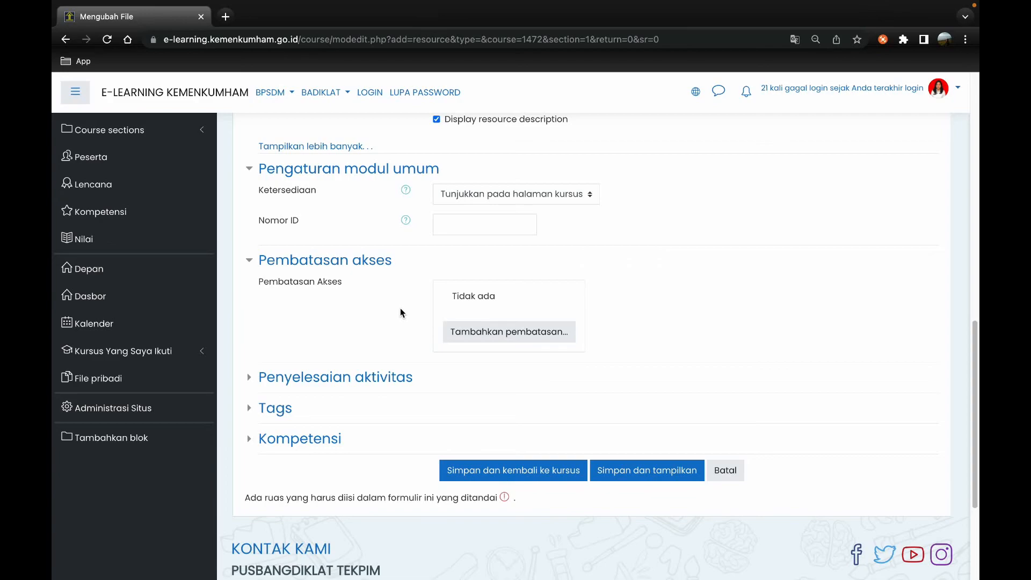
- Set the completion tracking under Penyelesaian aktivitas to "Aktivitas otomatis lengkap apabila kondisi terpenuhi"
{"action": "scroll", "coordinate": [401, 309], "scroll_direction": "down", "scroll_amount": 3}
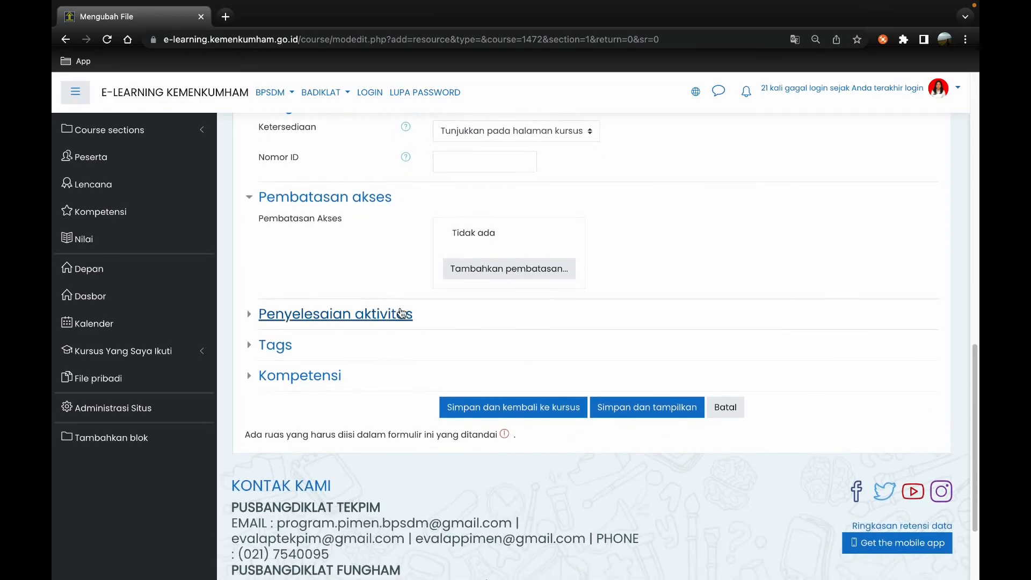
{"action": "left_click", "coordinate": [305, 301]}
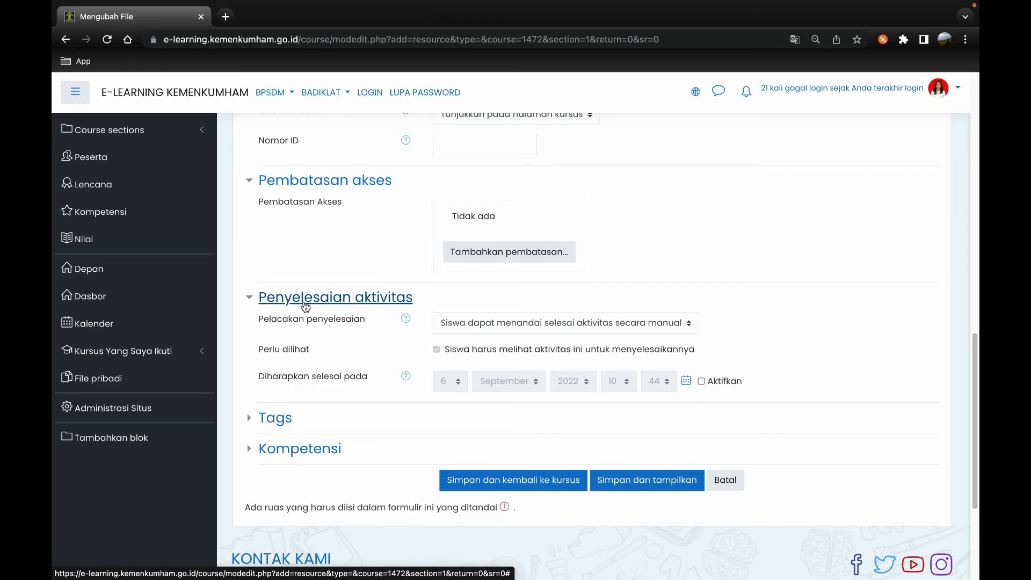
{"action": "scroll", "coordinate": [331, 314], "scroll_direction": "down", "scroll_amount": 1}
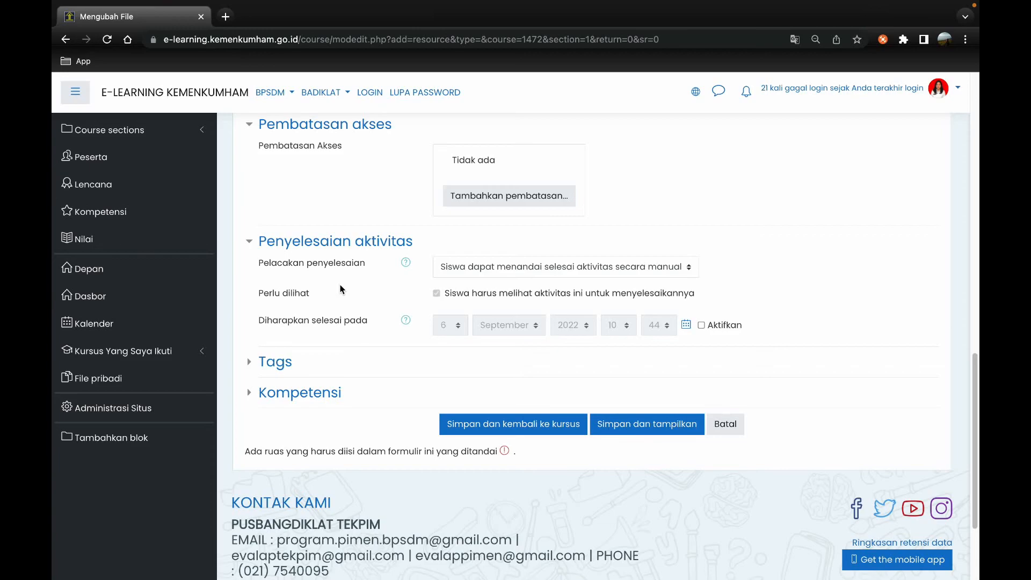
{"action": "scroll", "coordinate": [340, 289], "scroll_direction": "down", "scroll_amount": 1}
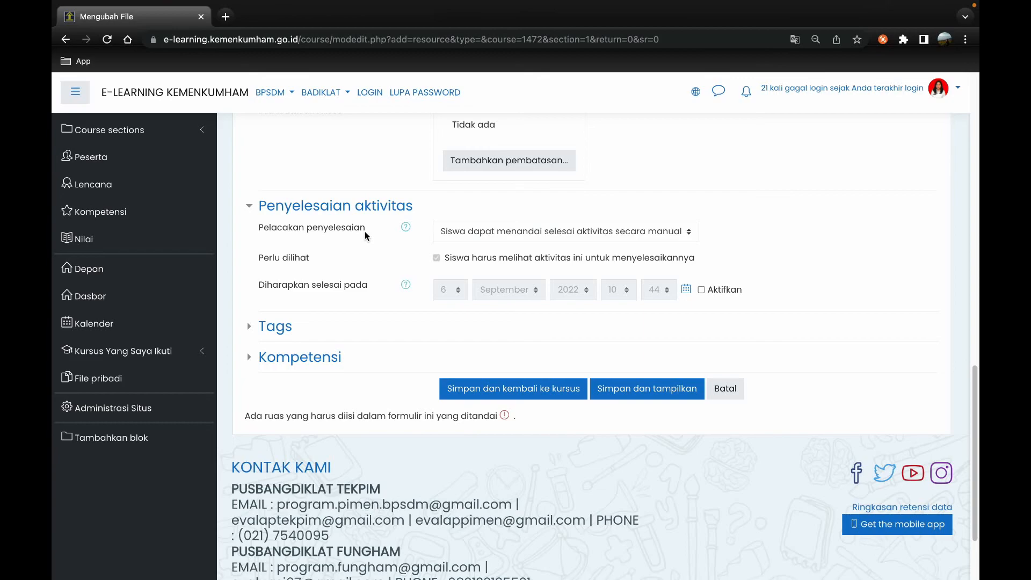
{"action": "left_click", "coordinate": [513, 231]}
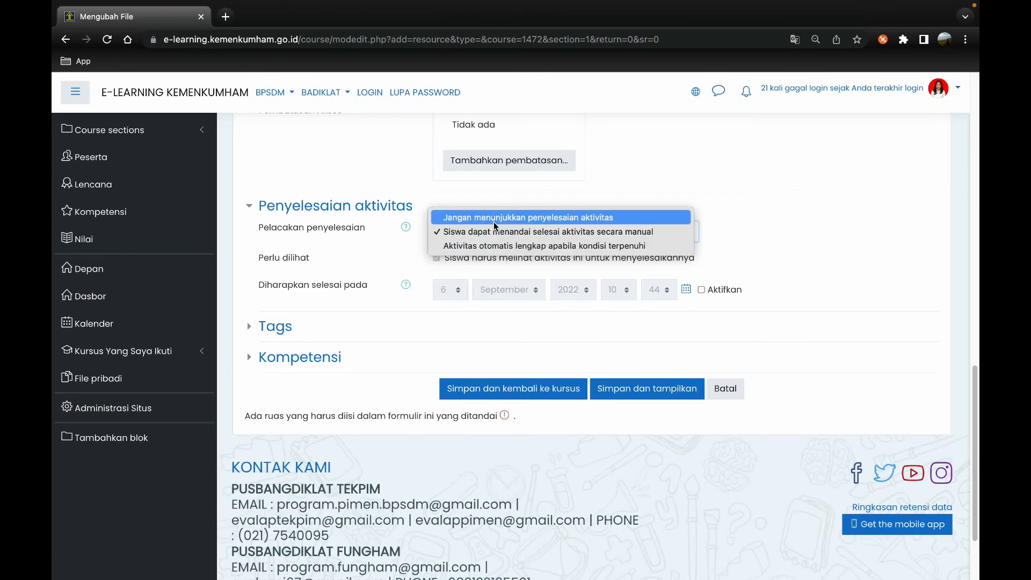
{"action": "left_click", "coordinate": [462, 246]}
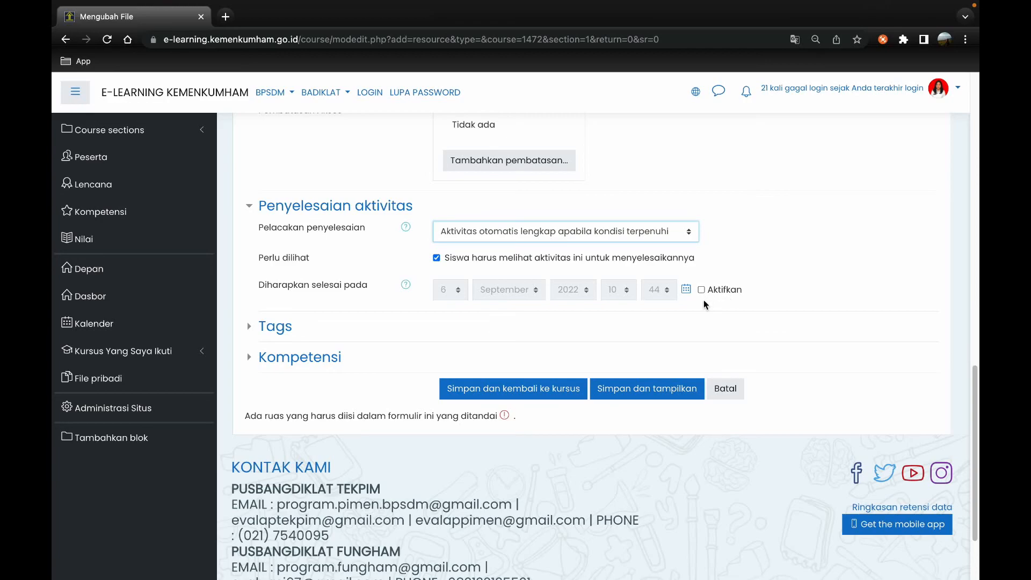
- Review the Tags and Kompetensi settings without changing them, and save the file resource, returning to the course
{"action": "scroll", "coordinate": [704, 300], "scroll_direction": "down", "scroll_amount": 2}
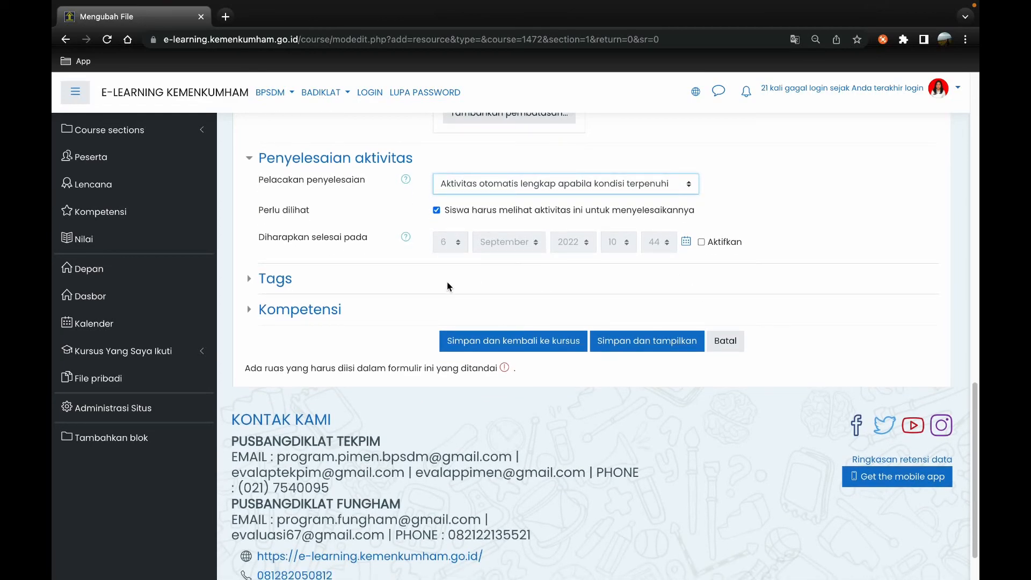
{"action": "left_click", "coordinate": [270, 285]}
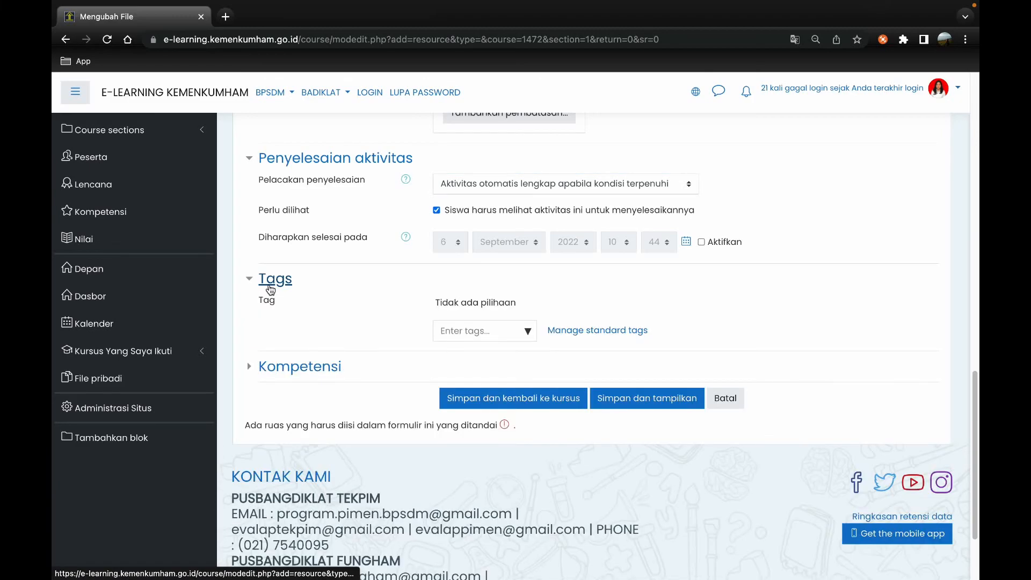
{"action": "scroll", "coordinate": [307, 302], "scroll_direction": "down", "scroll_amount": 1}
{"action": "left_click", "coordinate": [280, 334]}
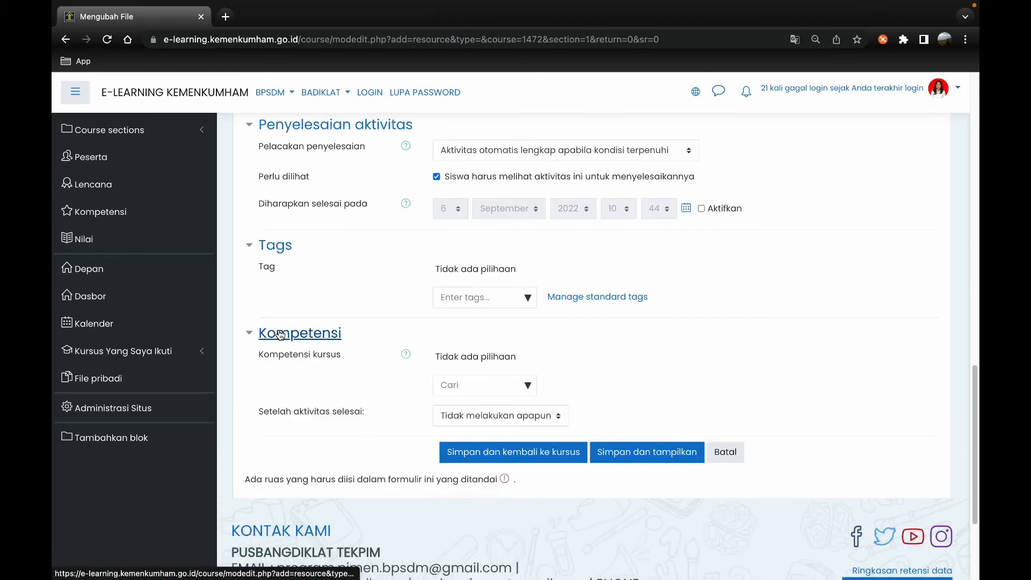
{"action": "scroll", "coordinate": [384, 321], "scroll_direction": "down", "scroll_amount": 2}
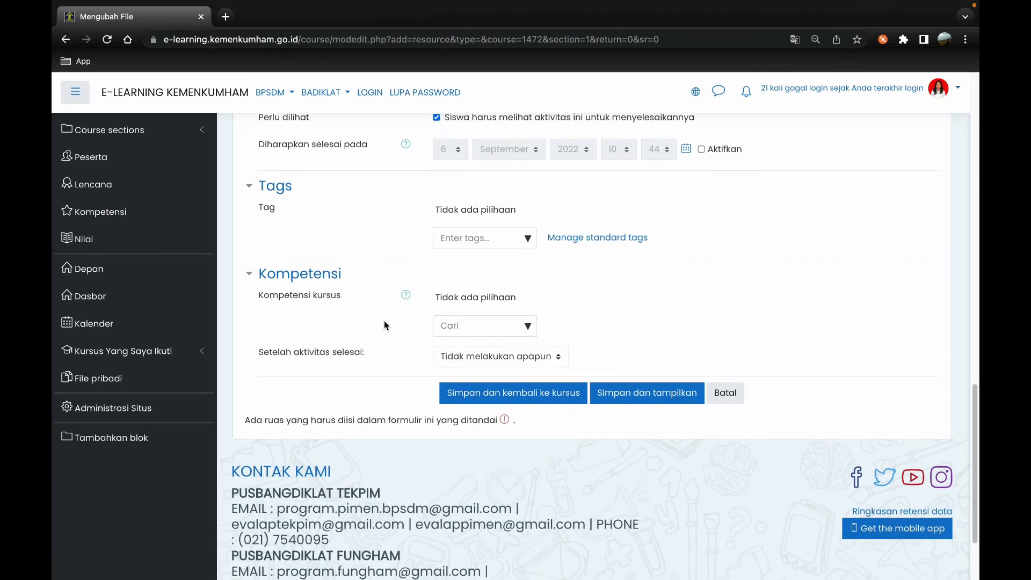
{"action": "scroll", "coordinate": [385, 324], "scroll_direction": "down", "scroll_amount": 1}
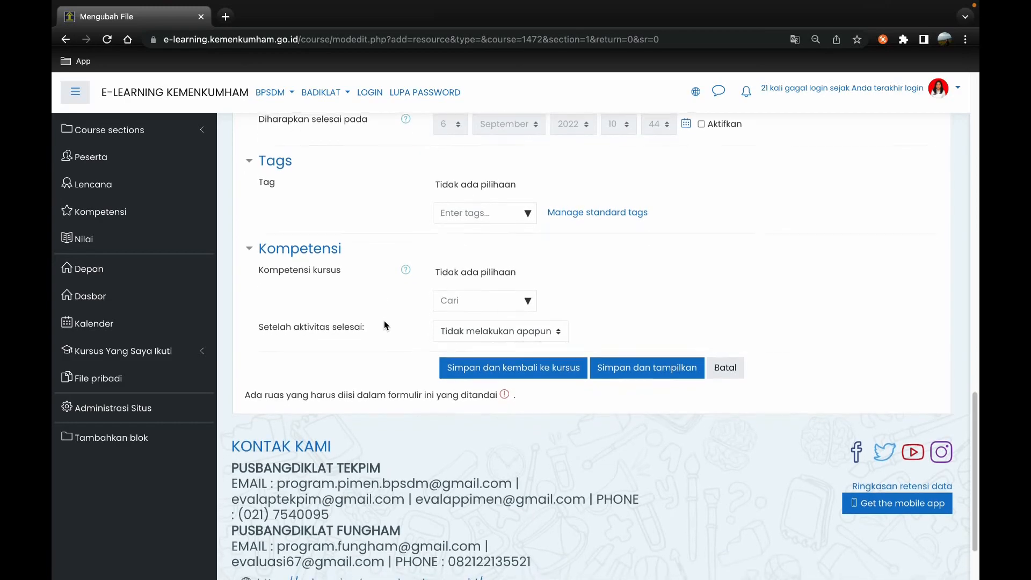
{"action": "scroll", "coordinate": [385, 325], "scroll_direction": "up", "scroll_amount": 4}
{"action": "scroll", "coordinate": [384, 322], "scroll_direction": "down", "scroll_amount": 4}
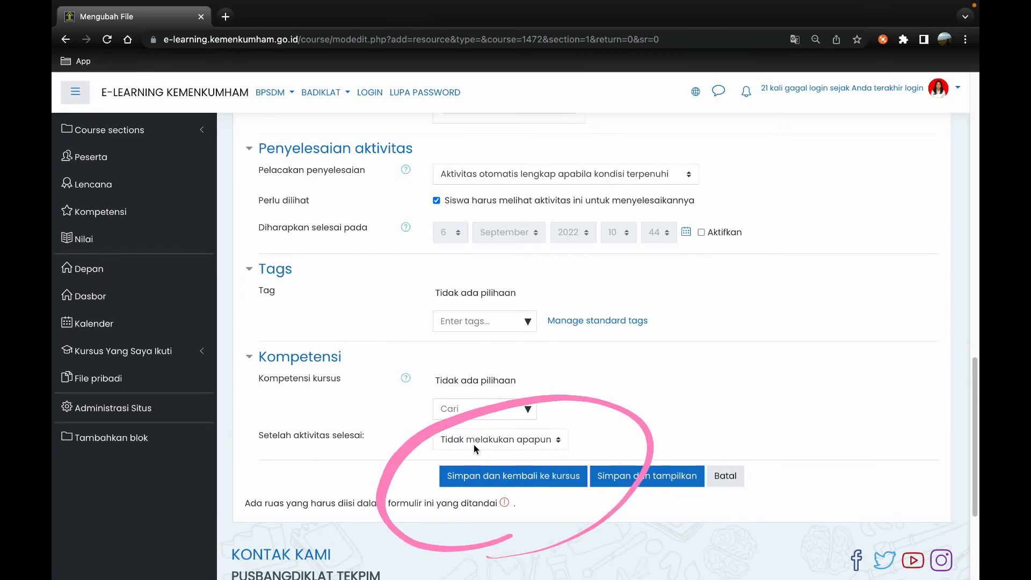
{"action": "left_click", "coordinate": [471, 476]}
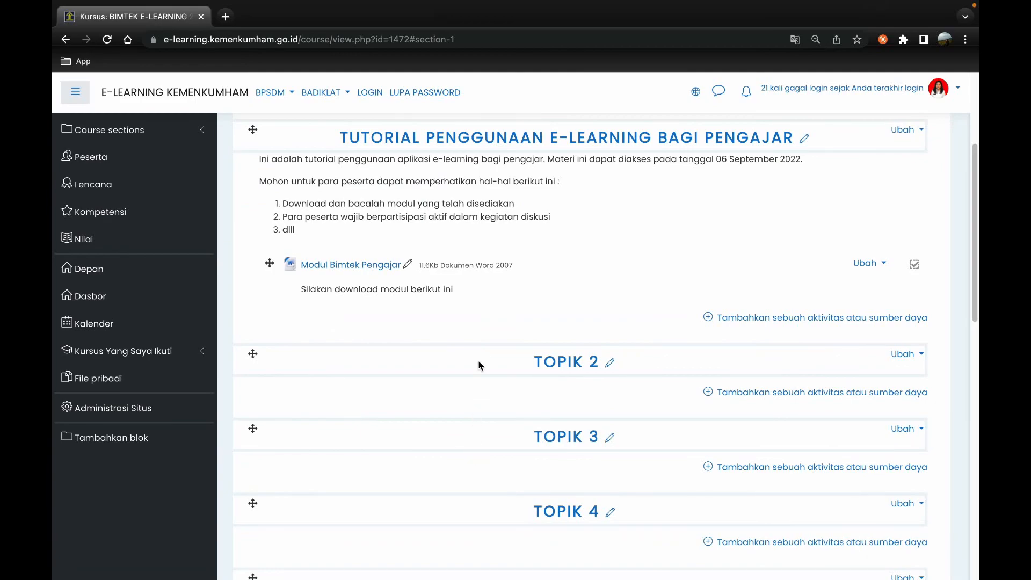
- Add a new Forum activity to the Tutorial Penggunaan e-Learning bagi Pengajar topic
{"action": "scroll", "coordinate": [479, 365], "scroll_direction": "down", "scroll_amount": 2}
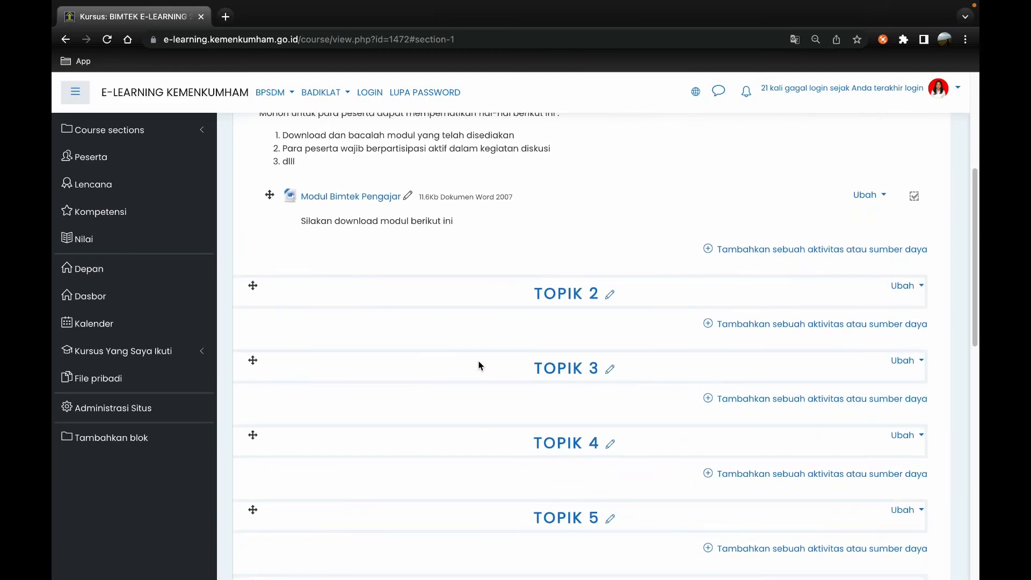
{"action": "scroll", "coordinate": [480, 365], "scroll_direction": "up", "scroll_amount": 5}
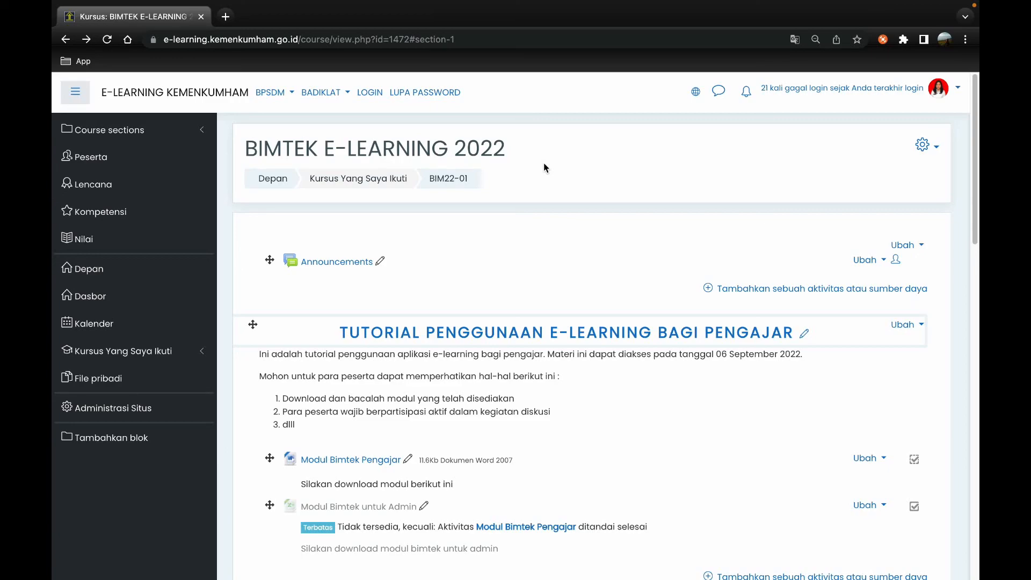
{"action": "scroll", "coordinate": [755, 381], "scroll_direction": "down", "scroll_amount": 3}
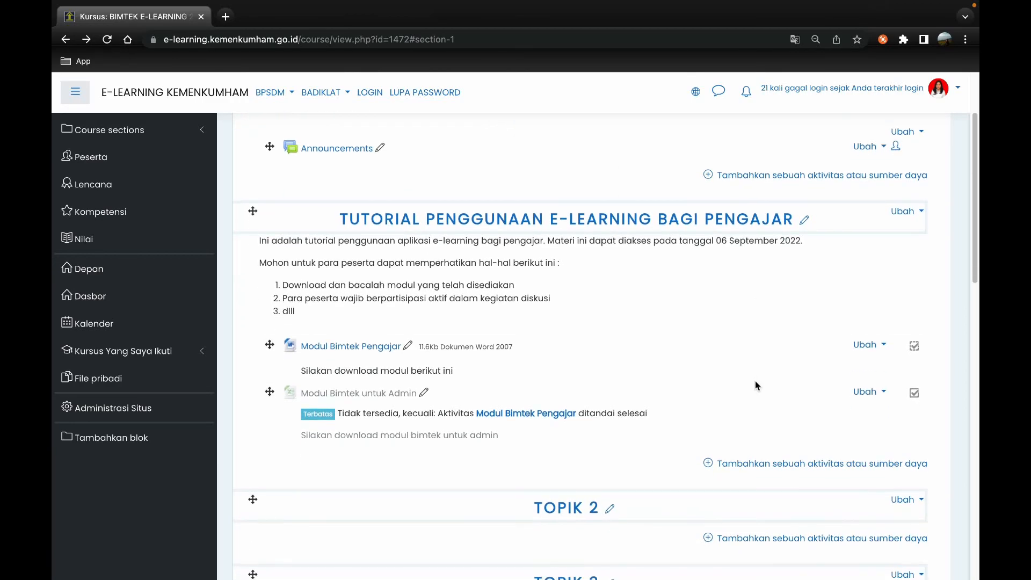
{"action": "left_click", "coordinate": [758, 464]}
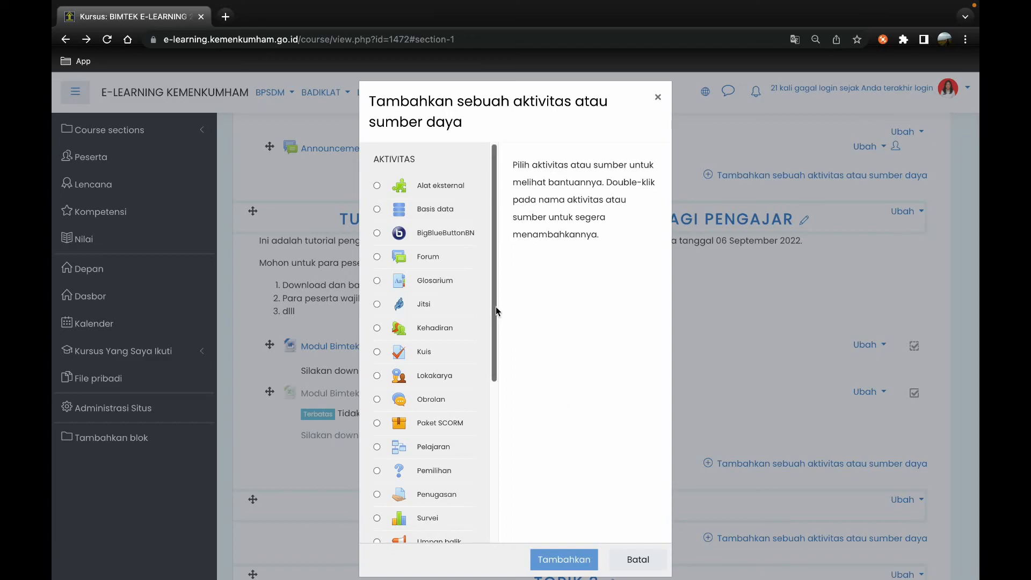
{"action": "left_click_drag", "start_coordinate": [495, 307], "coordinate": [499, 471]}
{"action": "scroll", "coordinate": [499, 459], "scroll_direction": "up", "scroll_amount": 5}
{"action": "left_click", "coordinate": [378, 260]}
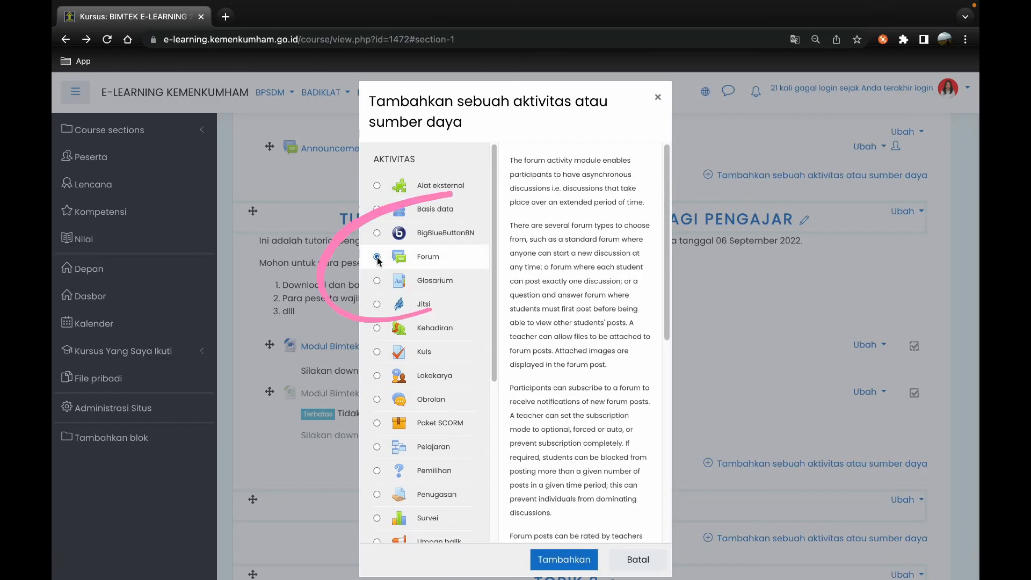
{"action": "left_click", "coordinate": [559, 560]}
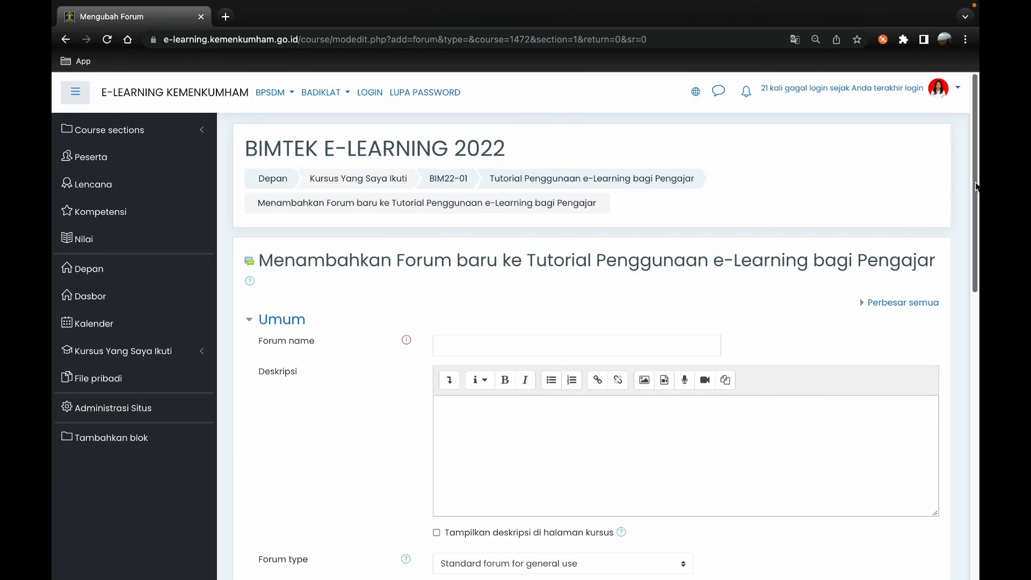
- Name the forum "Diskusi Modul Bimtek e-Learning Pengajar"
{"action": "left_click", "coordinate": [488, 346]}
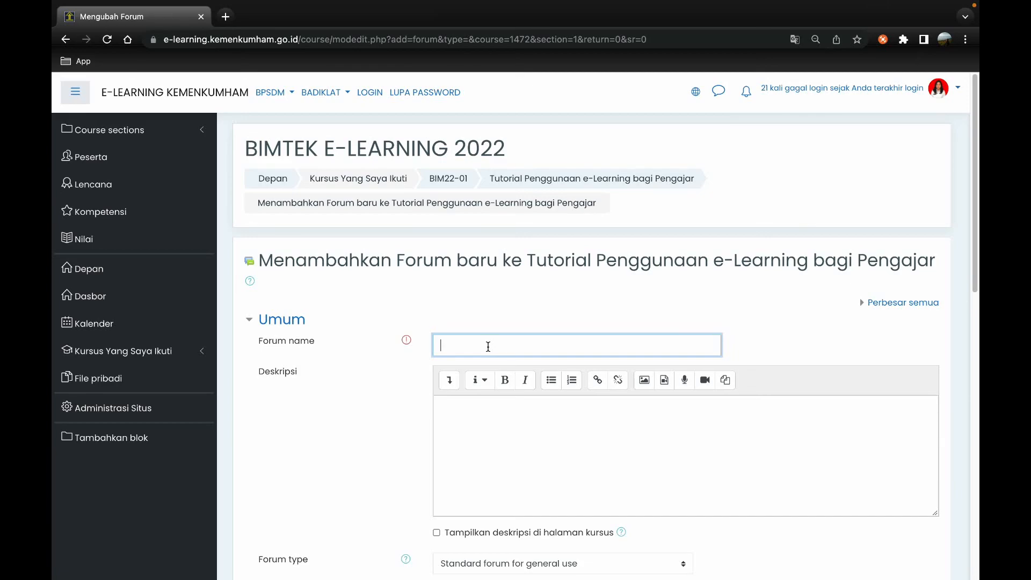
{"action": "type", "text": "Diskusi Modul "}
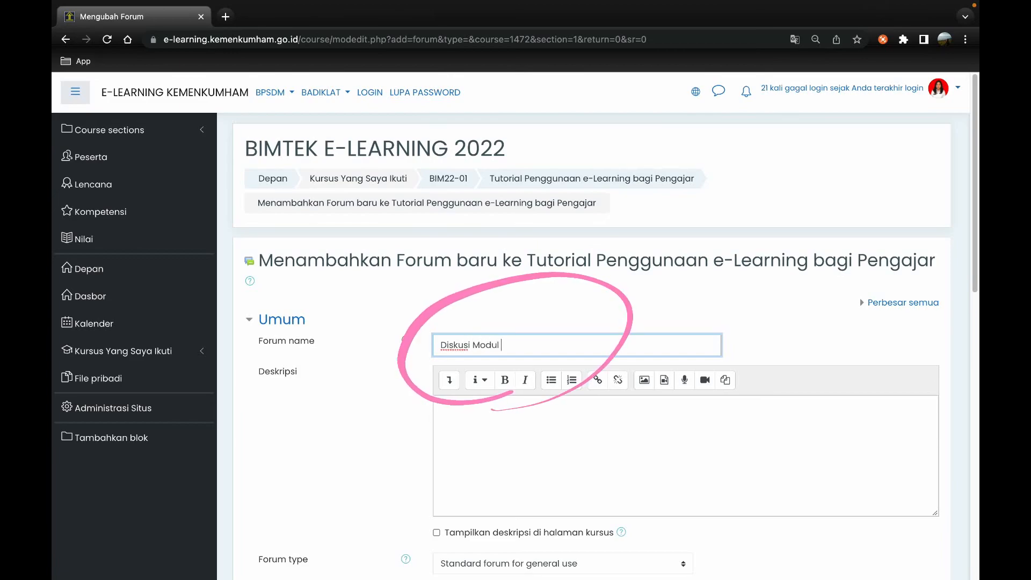
{"action": "type", "text": "Bimtek e-Learning "}
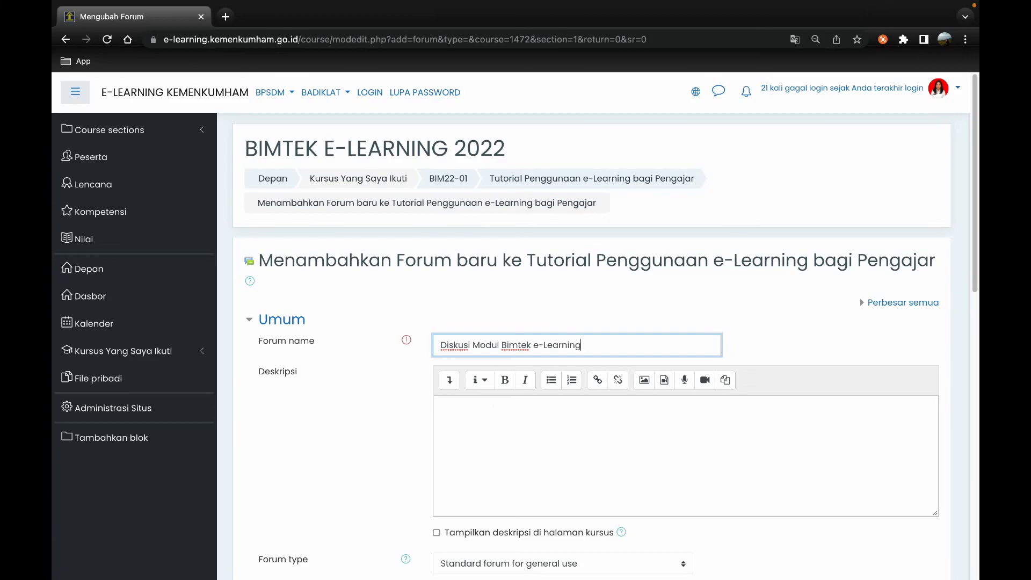
{"action": "type", "text": "Pengajar"}
- Describe the forum as "Silakan peserta dapat berpartisipasi aktif dalam mengikuti kegiatan diskusi ini." and enable showing the description on the course page
{"action": "left_click", "coordinate": [459, 415]}
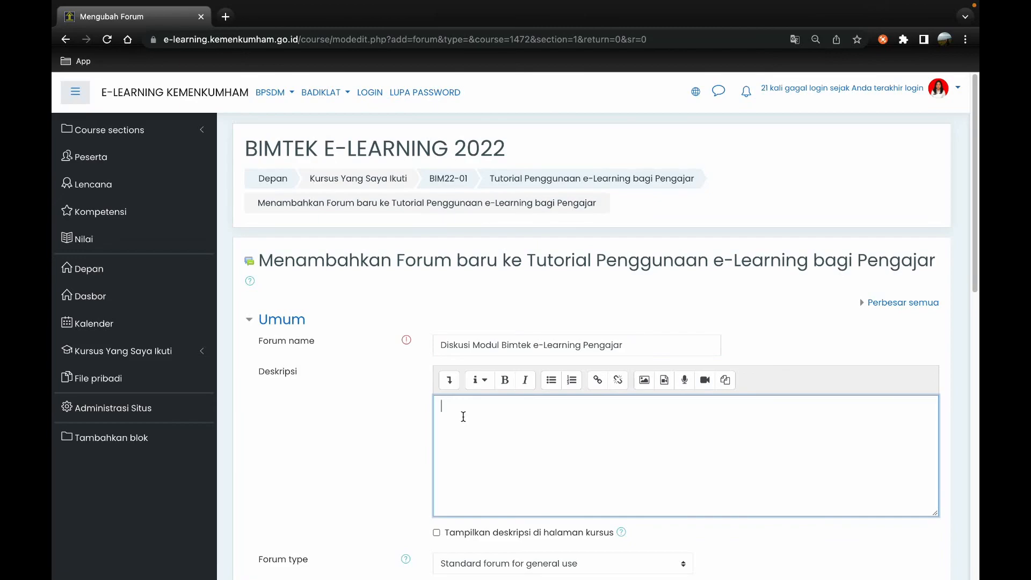
{"action": "scroll", "coordinate": [463, 417], "scroll_direction": "down", "scroll_amount": 2}
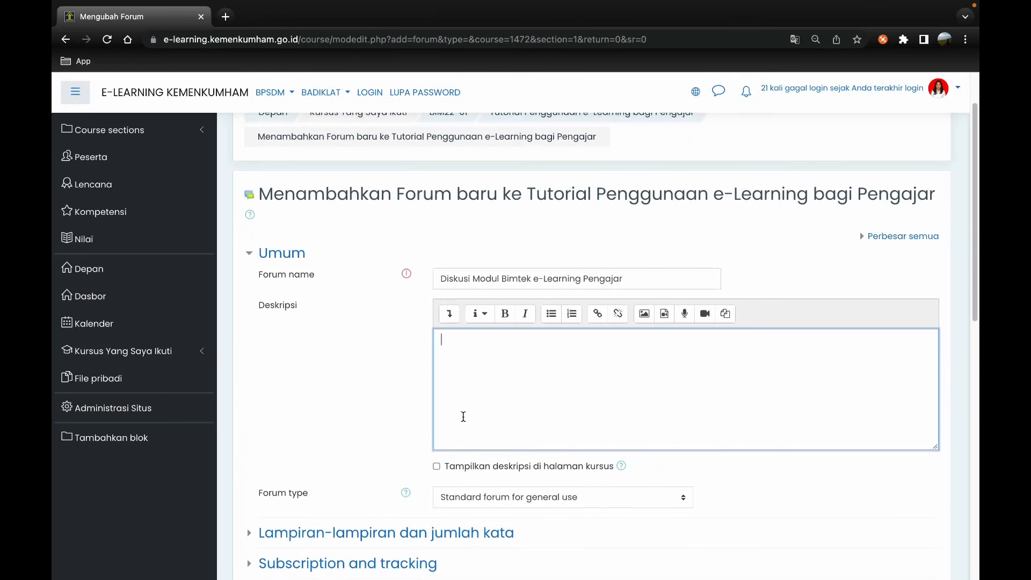
{"action": "scroll", "coordinate": [464, 417], "scroll_direction": "up", "scroll_amount": 1}
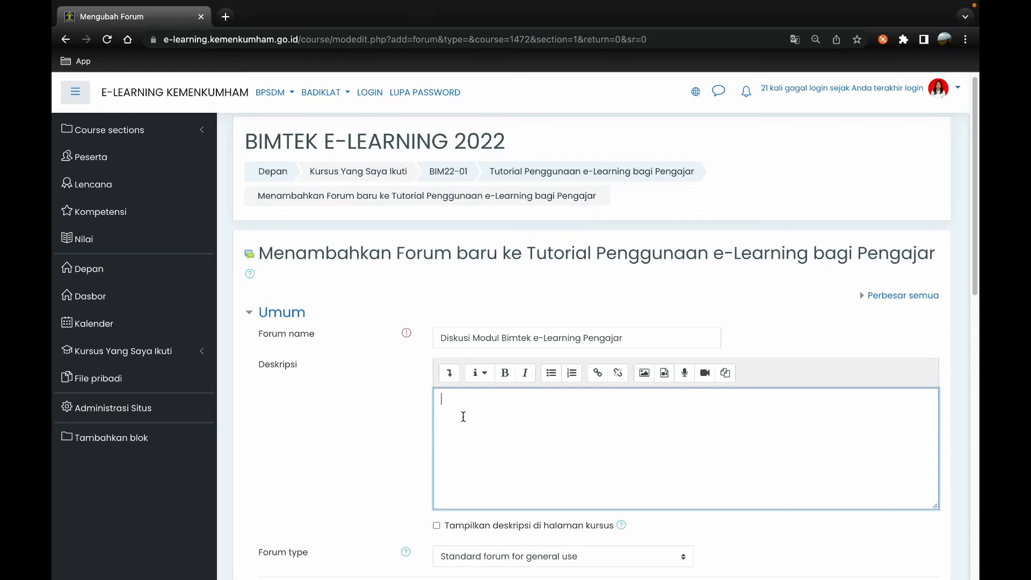
{"action": "type", "text": "Silakan peserta dapat berpartisi"}
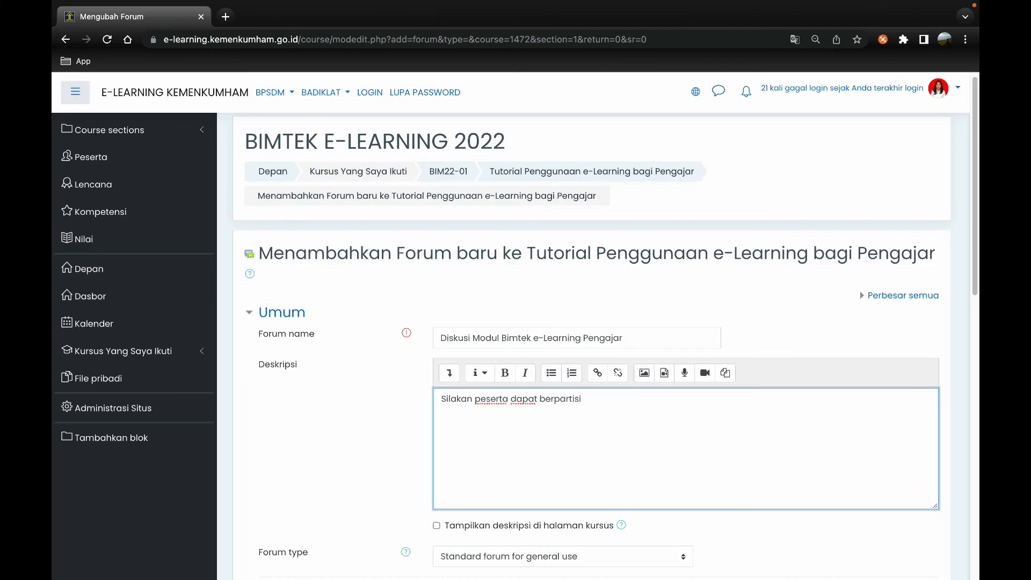
{"action": "type", "text": "pasi aktif dalam"}
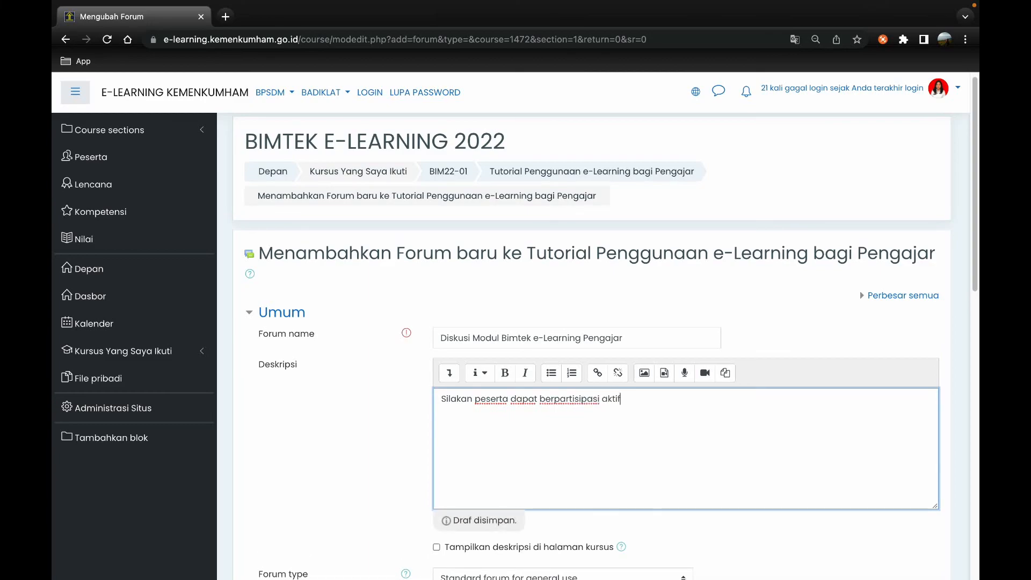
{"action": "type", "text": "ikuti kegiatan disk"}
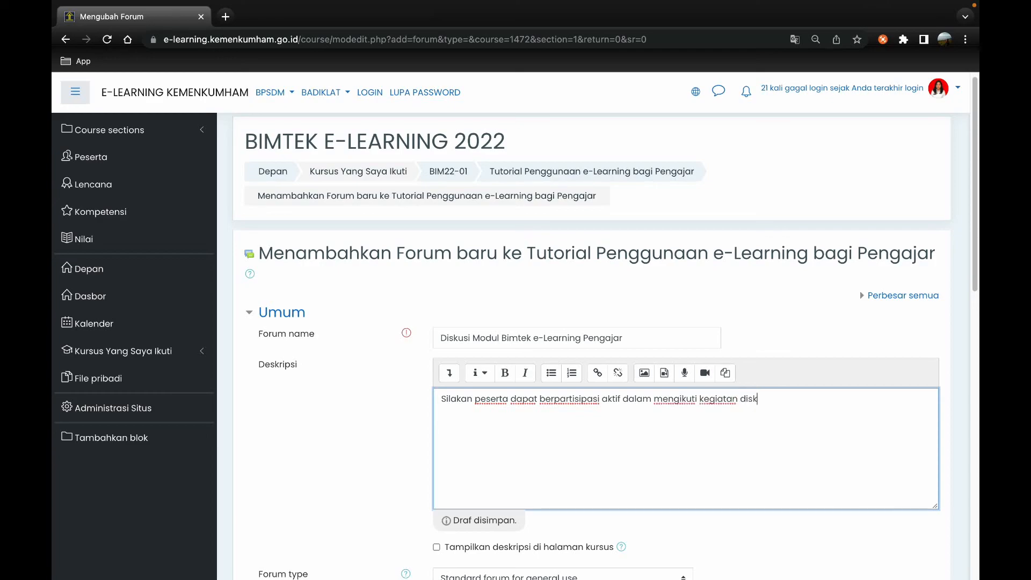
{"action": "type", "text": "usi ini."}
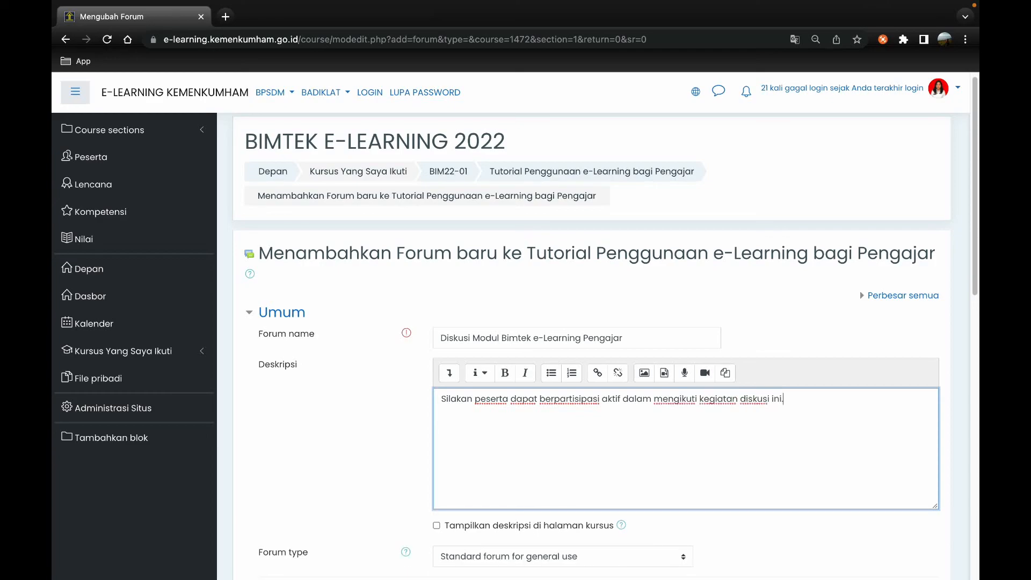
{"action": "scroll", "coordinate": [606, 346], "scroll_direction": "down", "scroll_amount": 3}
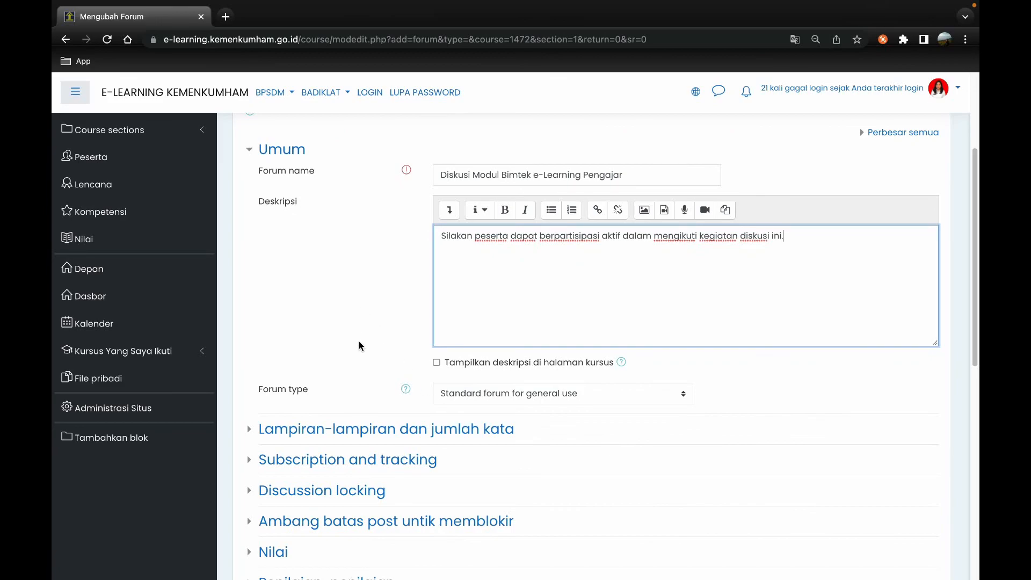
{"action": "left_click", "coordinate": [436, 363]}
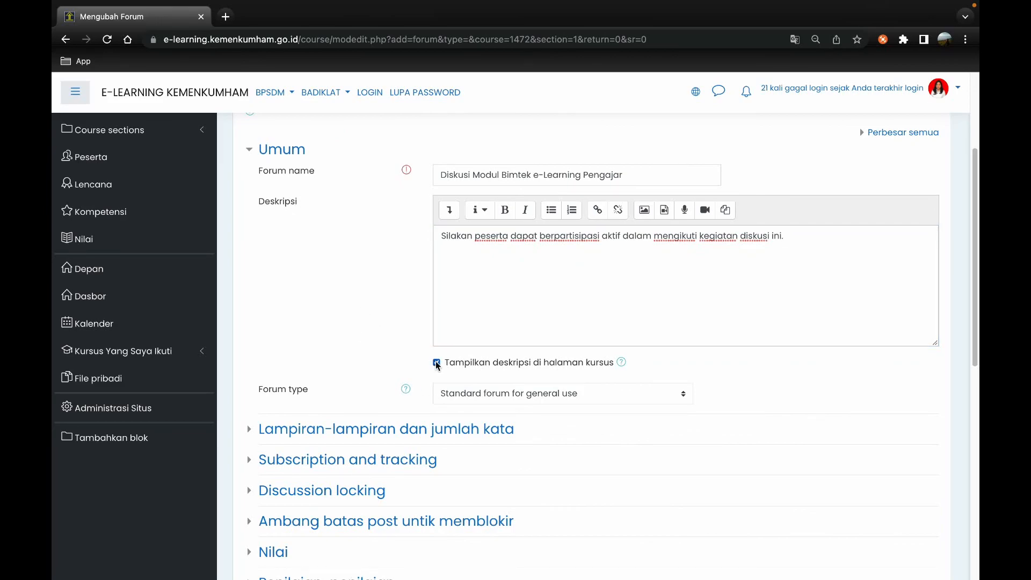
- Set the forum's maximum attachment size to 1Mb under Lampiran-lampiran dan jumlah kata
{"action": "scroll", "coordinate": [337, 390], "scroll_direction": "down", "scroll_amount": 1}
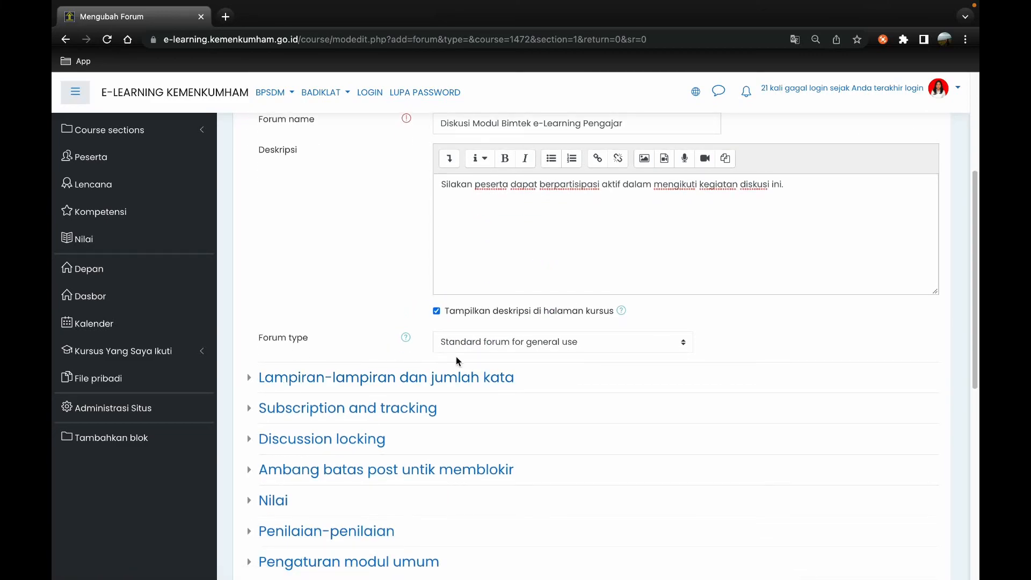
{"action": "scroll", "coordinate": [456, 357], "scroll_direction": "down", "scroll_amount": 2}
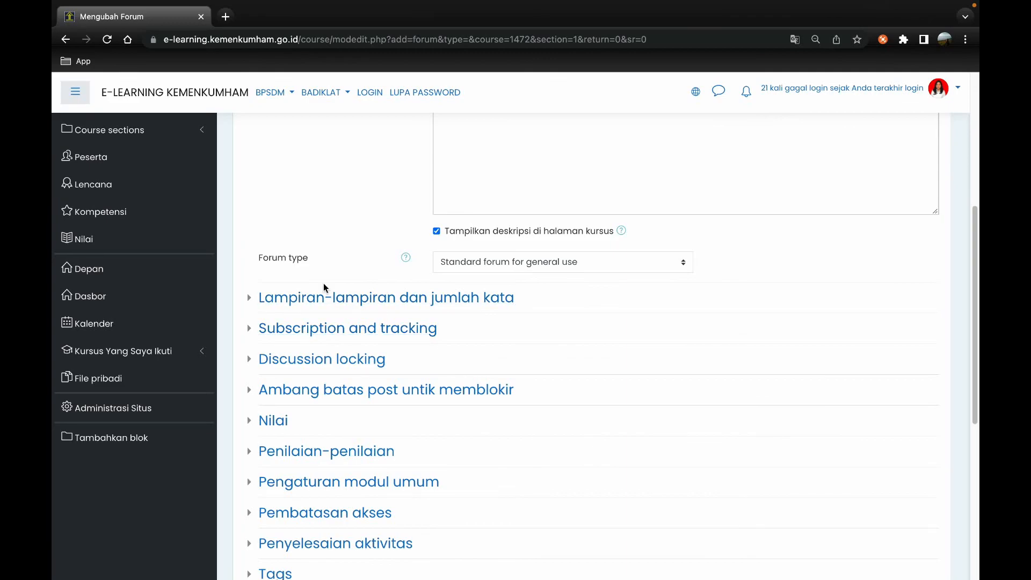
{"action": "scroll", "coordinate": [323, 284], "scroll_direction": "down", "scroll_amount": 1}
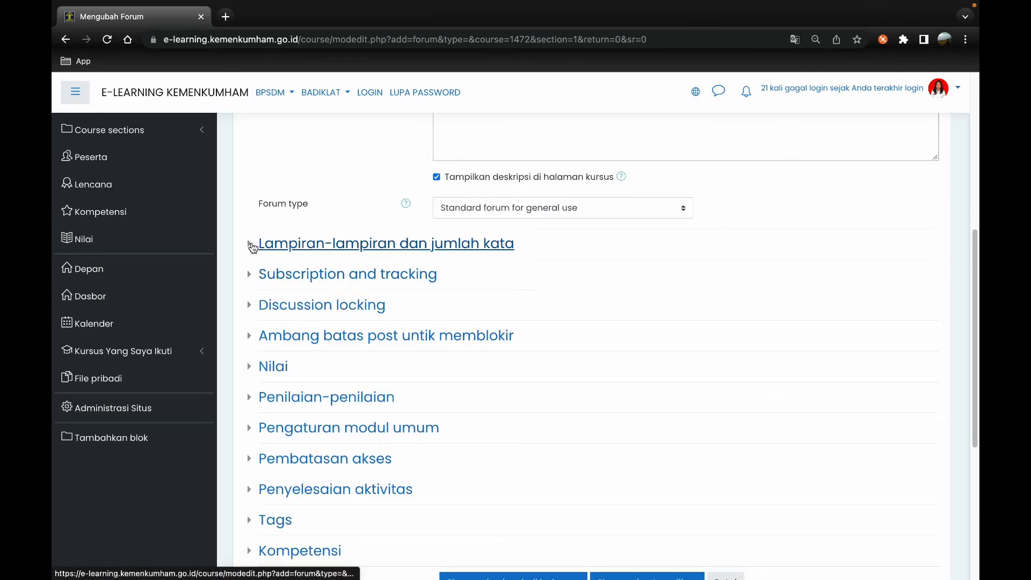
{"action": "left_click", "coordinate": [253, 246]}
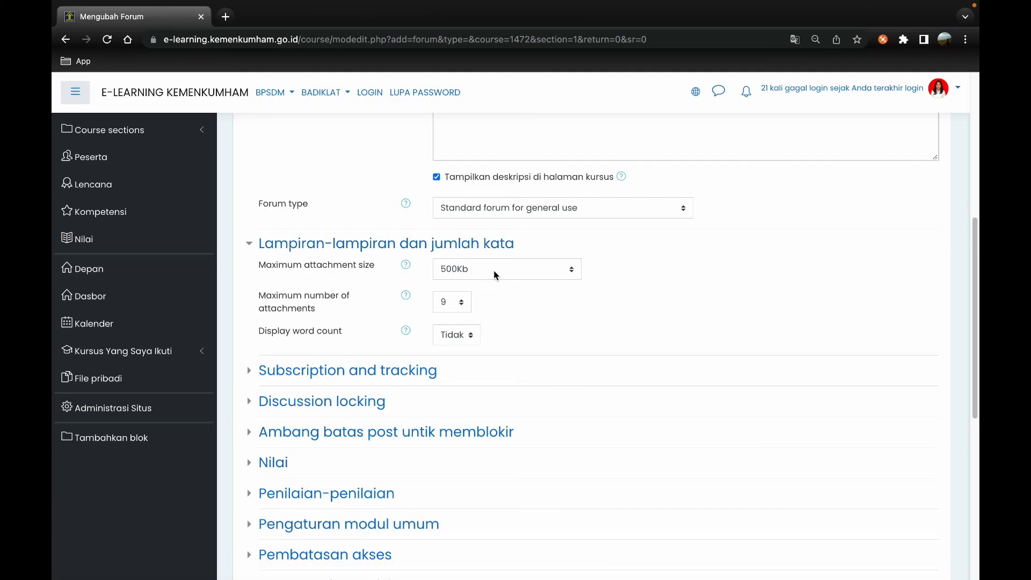
{"action": "left_click", "coordinate": [513, 275]}
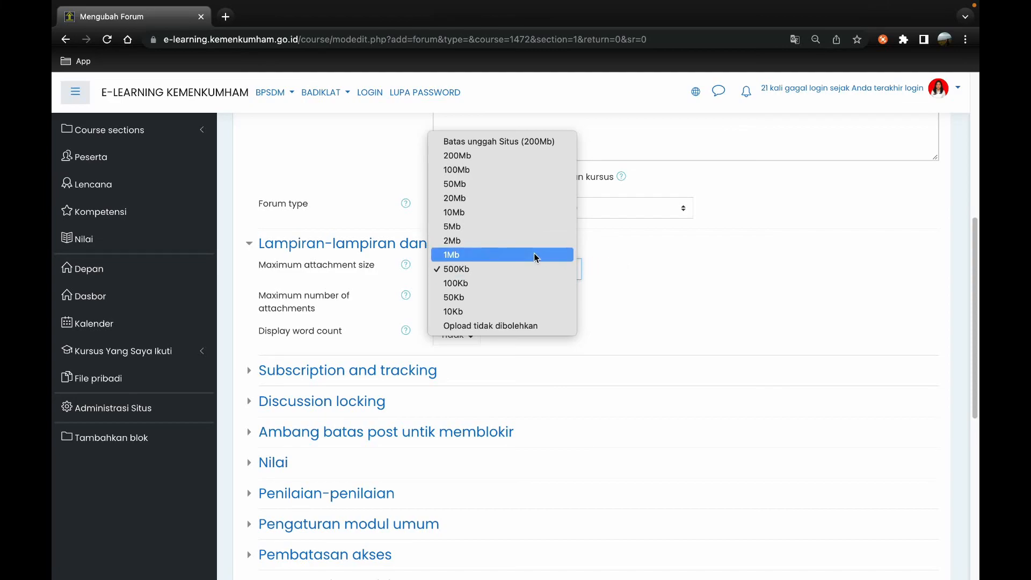
{"action": "left_click", "coordinate": [517, 253]}
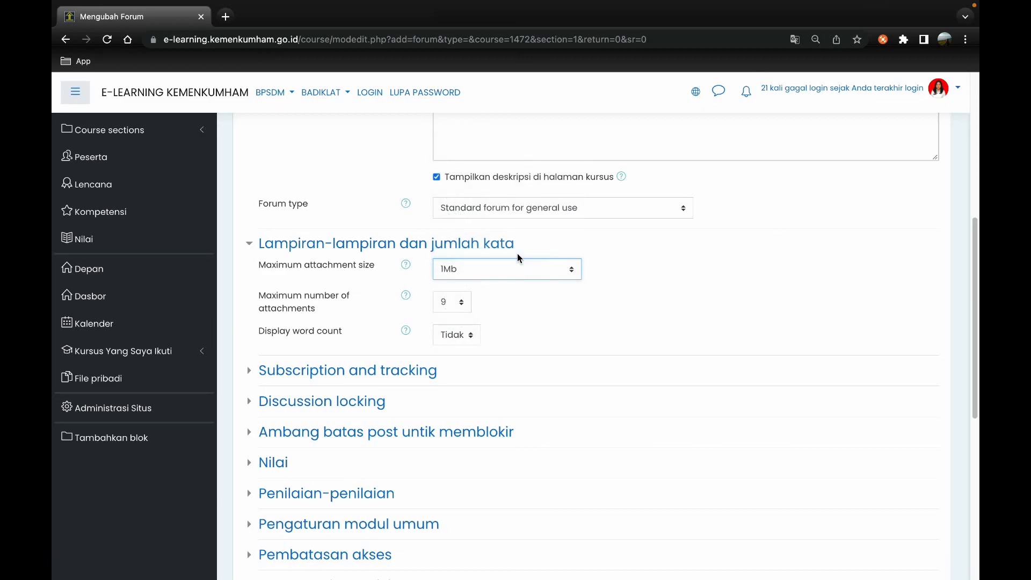
{"action": "scroll", "coordinate": [515, 305], "scroll_direction": "down", "scroll_amount": 1}
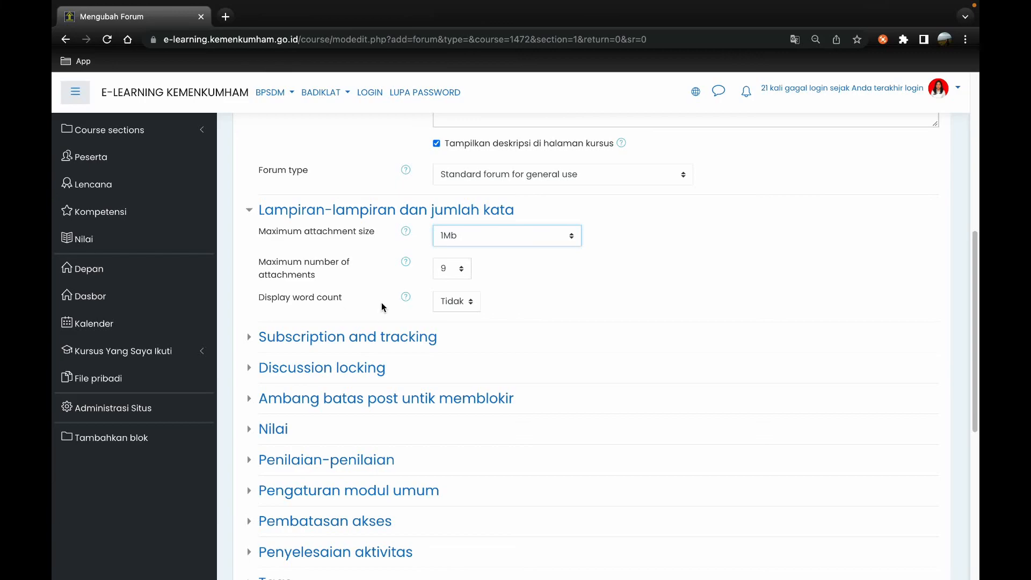
{"action": "left_click", "coordinate": [252, 214]}
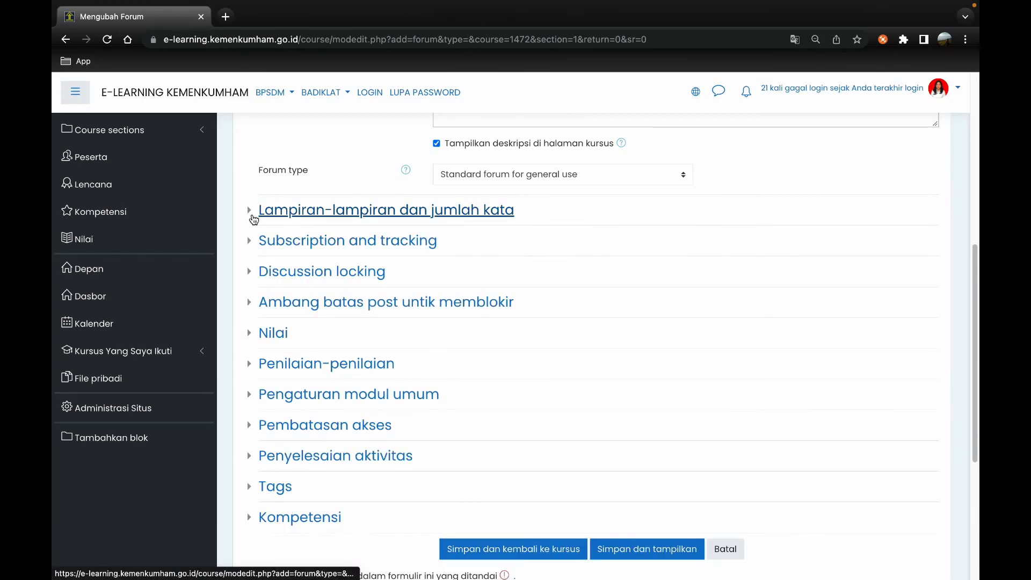
- Review the forum's Subscription and tracking, Discussion locking, Ambang batas post untik memblokir and Nilai settings without changing them
{"action": "left_click", "coordinate": [252, 243]}
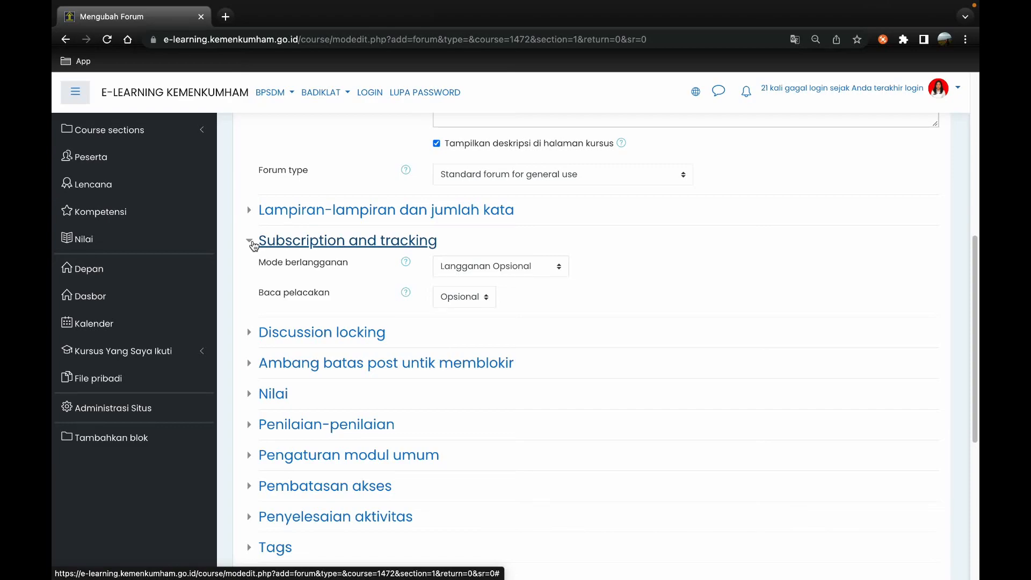
{"action": "left_click", "coordinate": [253, 243]}
{"action": "left_click", "coordinate": [253, 278]}
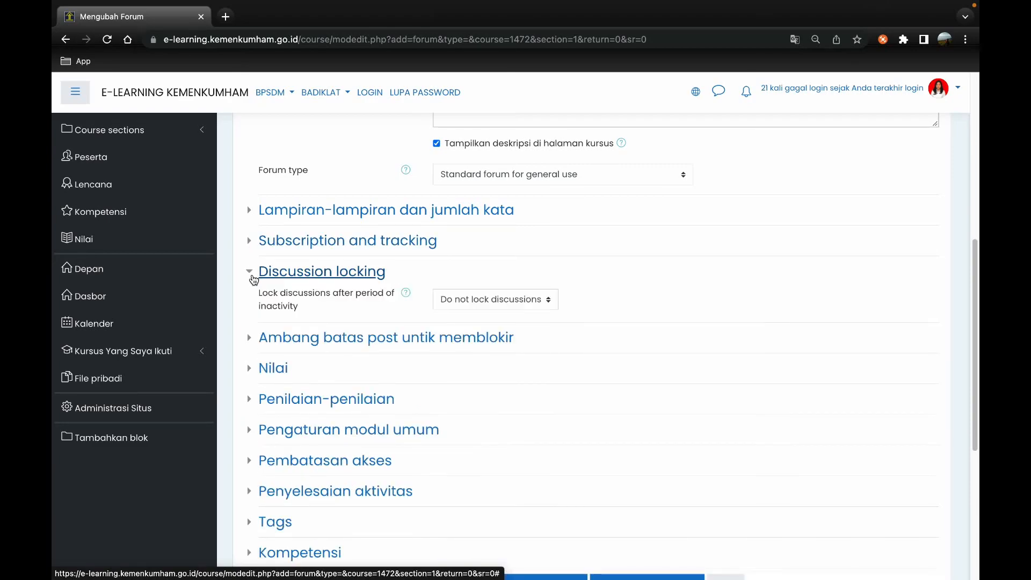
{"action": "left_click", "coordinate": [254, 277]}
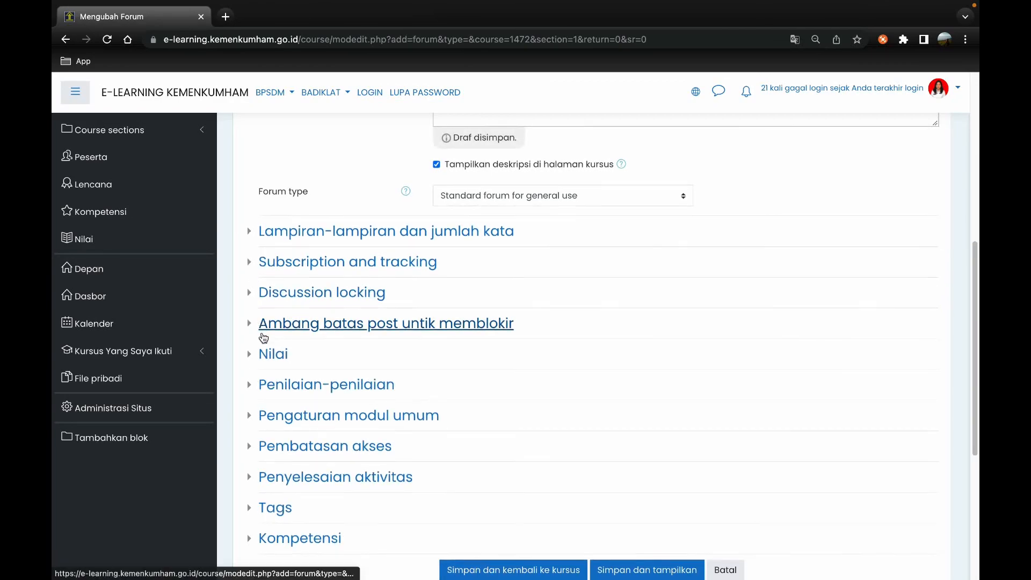
{"action": "left_click", "coordinate": [258, 307]}
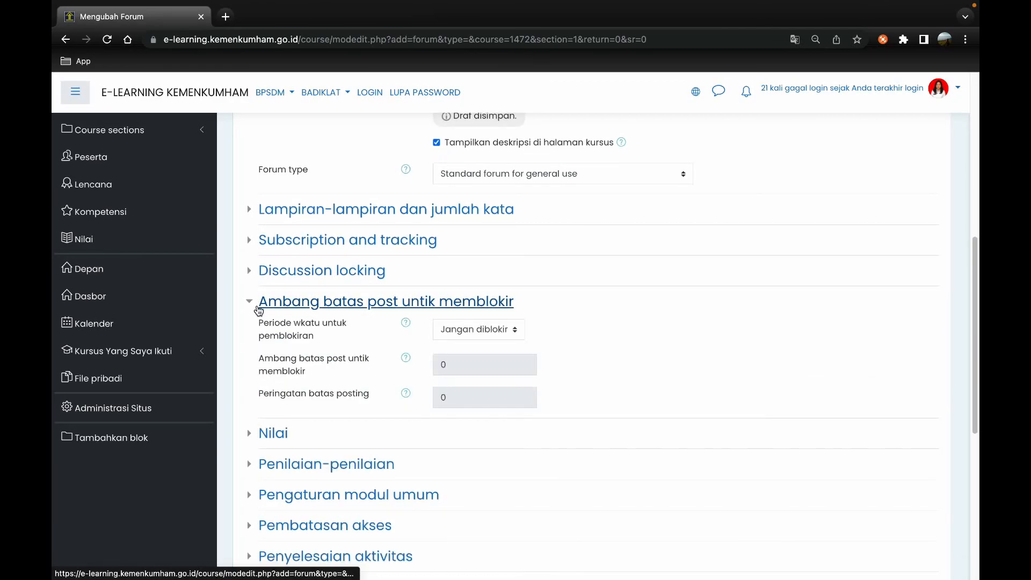
{"action": "left_click", "coordinate": [258, 307]}
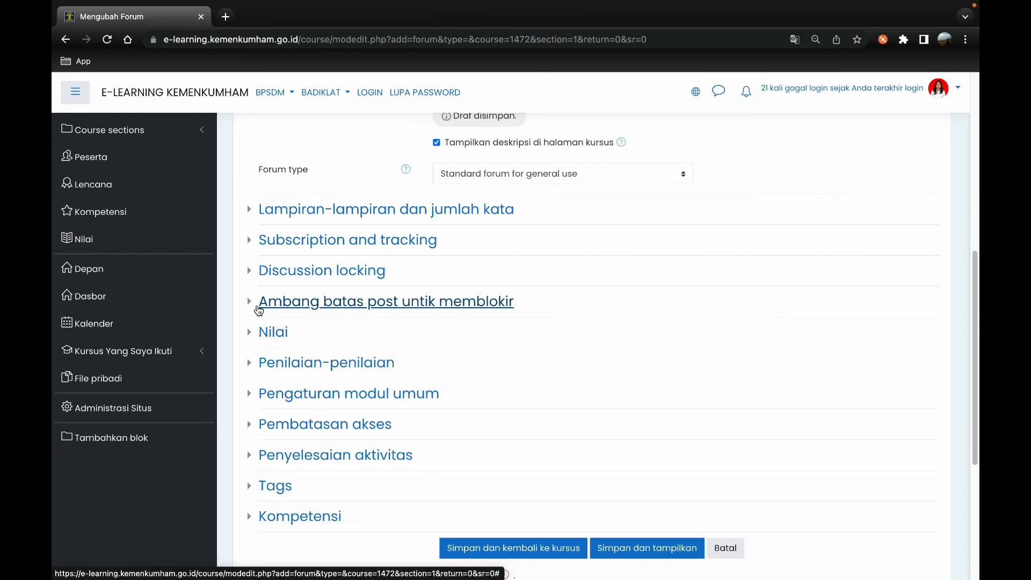
{"action": "scroll", "coordinate": [252, 298], "scroll_direction": "down", "scroll_amount": 2}
{"action": "left_click", "coordinate": [253, 273]}
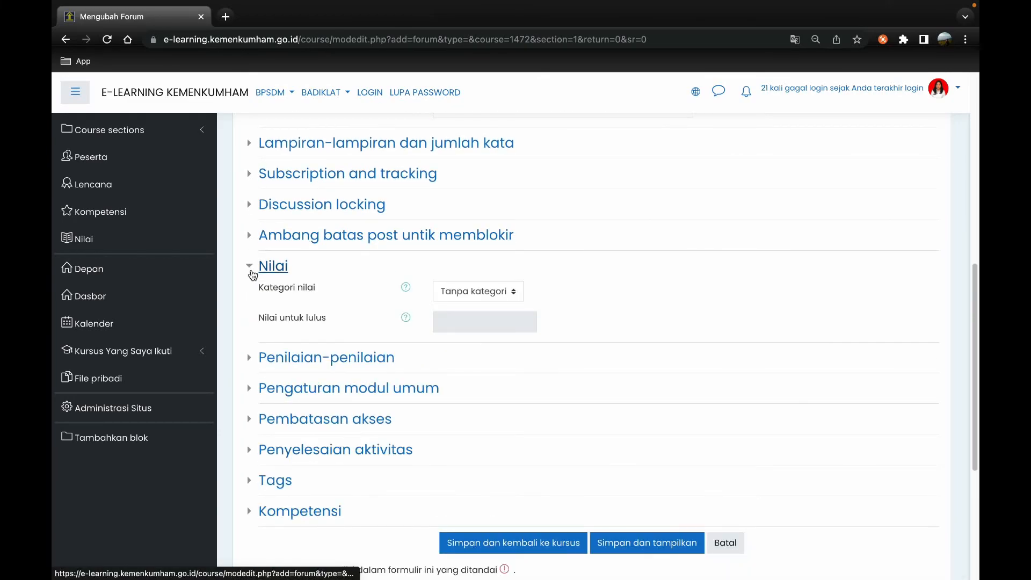
{"action": "left_click", "coordinate": [252, 273]}
- Under Penilaian-penilaian, set the forum's aggregate type to Rata-rata penilaian with the scale type Poin
{"action": "scroll", "coordinate": [289, 309], "scroll_direction": "down", "scroll_amount": 1}
{"action": "left_click", "coordinate": [252, 241]}
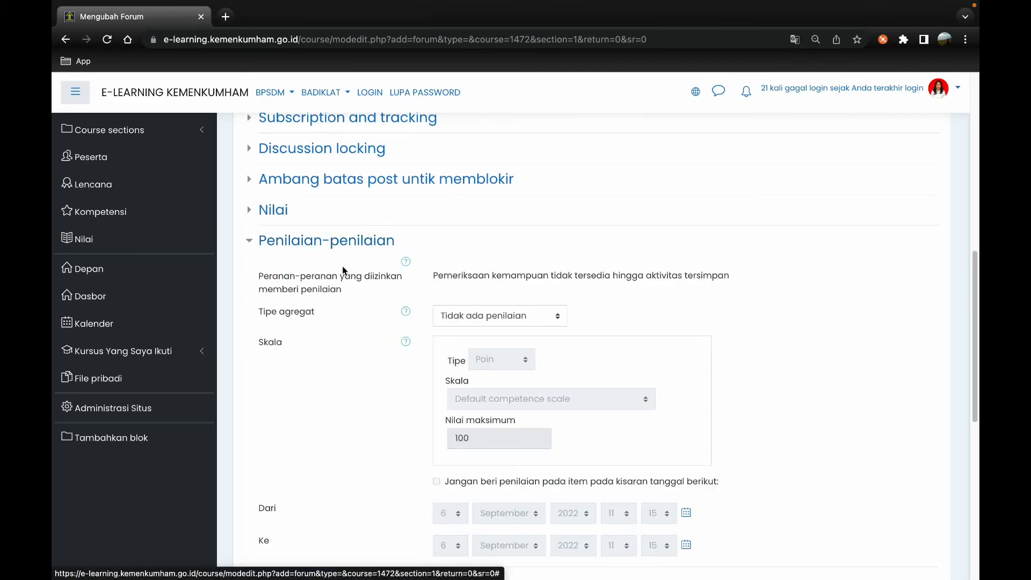
{"action": "scroll", "coordinate": [383, 284], "scroll_direction": "down", "scroll_amount": 2}
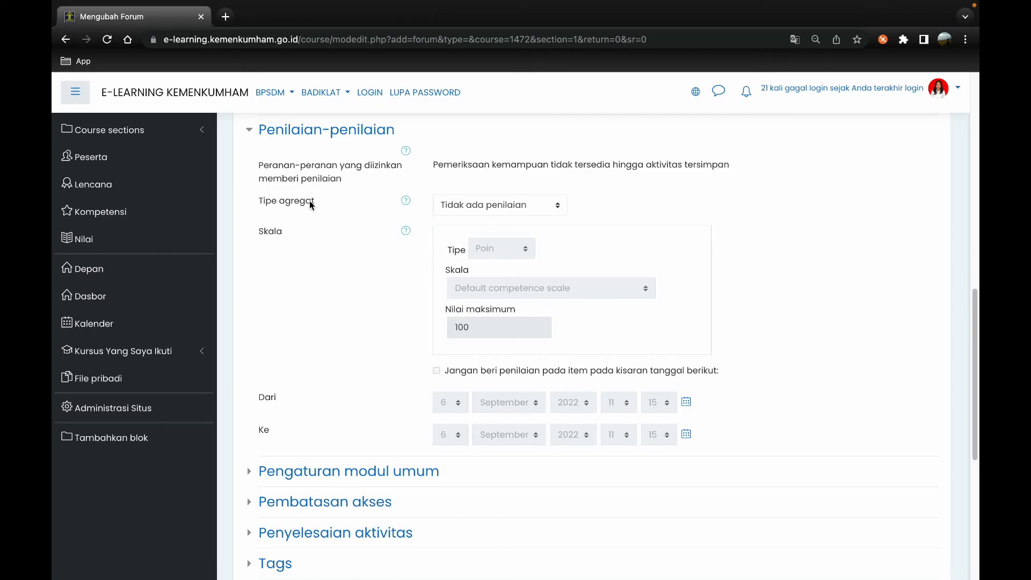
{"action": "left_click", "coordinate": [467, 206]}
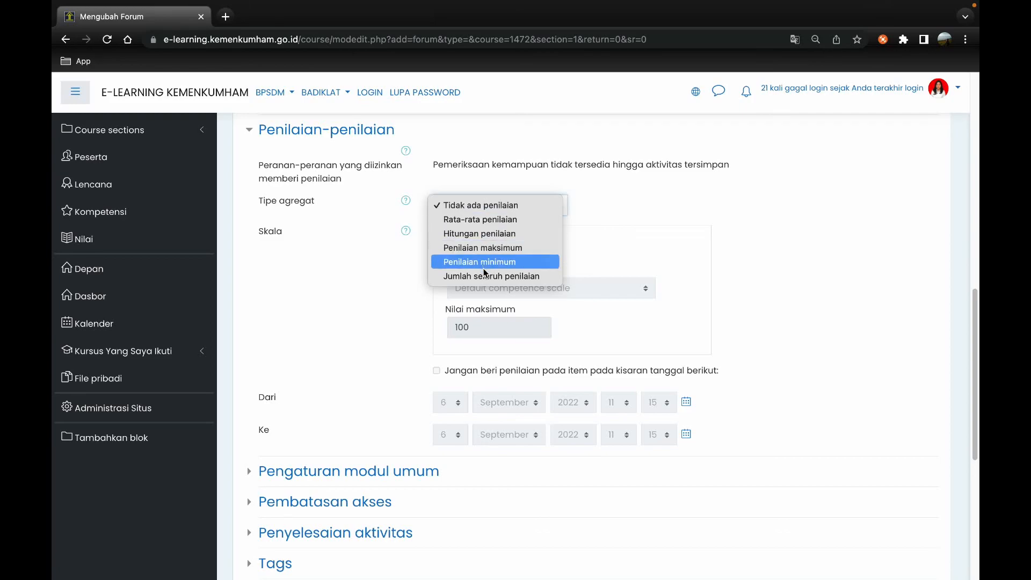
{"action": "left_click", "coordinate": [479, 219]}
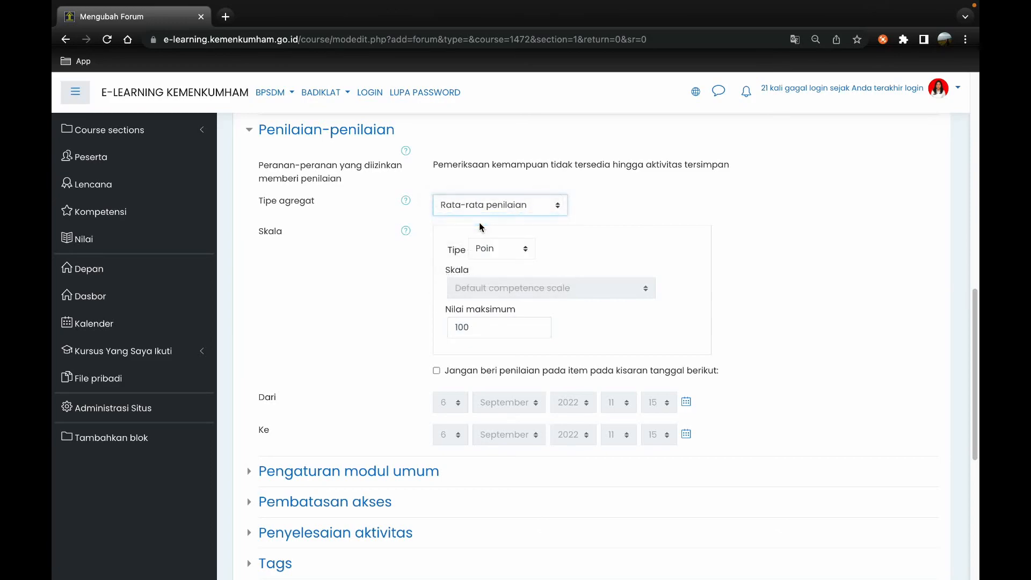
{"action": "scroll", "coordinate": [568, 248], "scroll_direction": "down", "scroll_amount": 1}
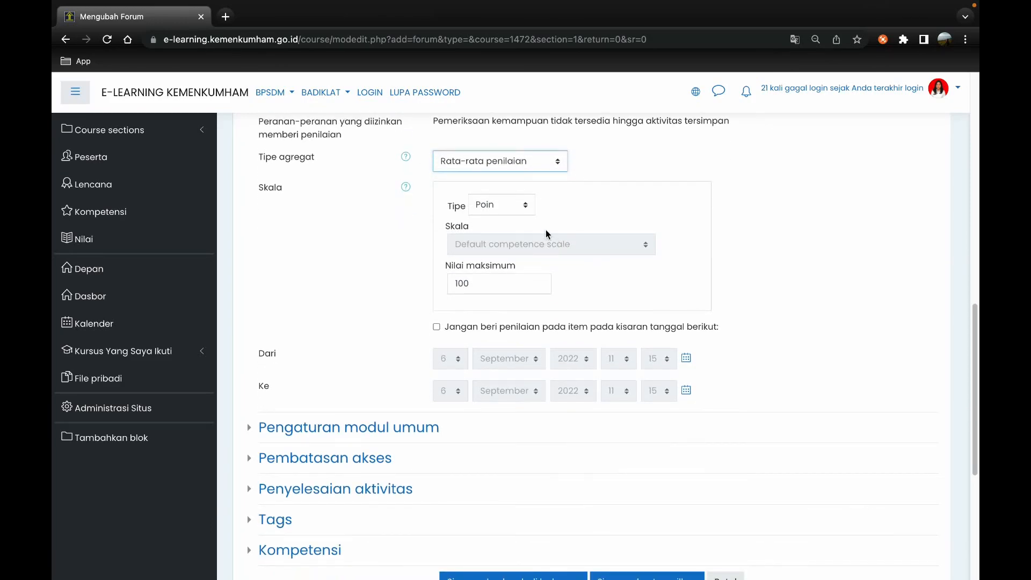
{"action": "left_click", "coordinate": [498, 208]}
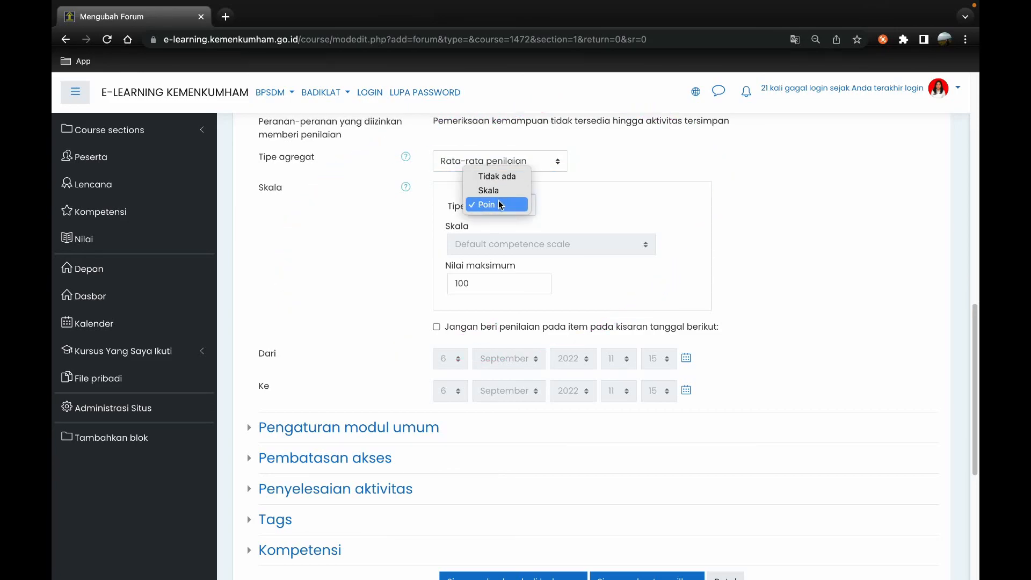
{"action": "left_click", "coordinate": [487, 206]}
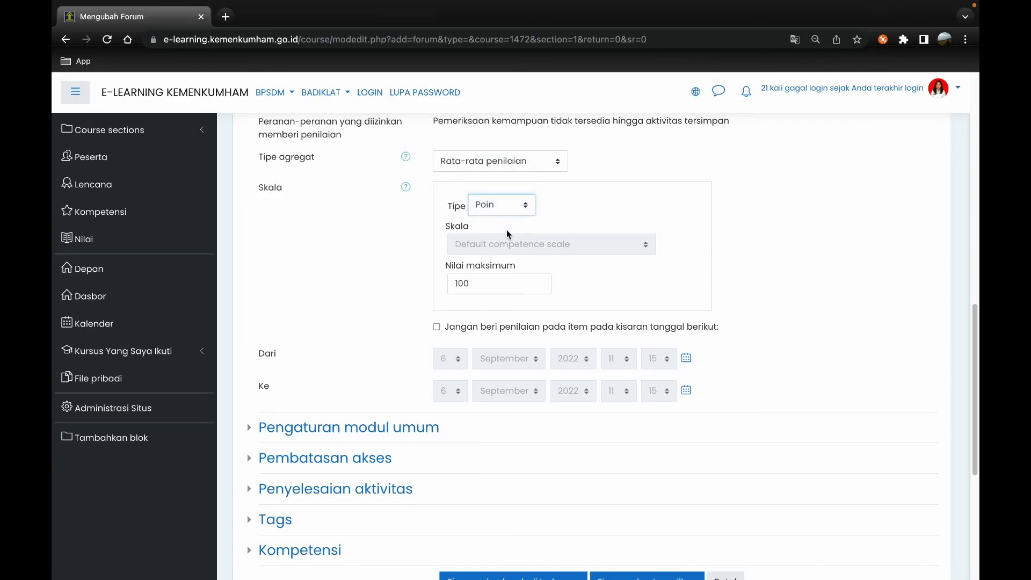
{"action": "scroll", "coordinate": [507, 229], "scroll_direction": "down", "scroll_amount": 1}
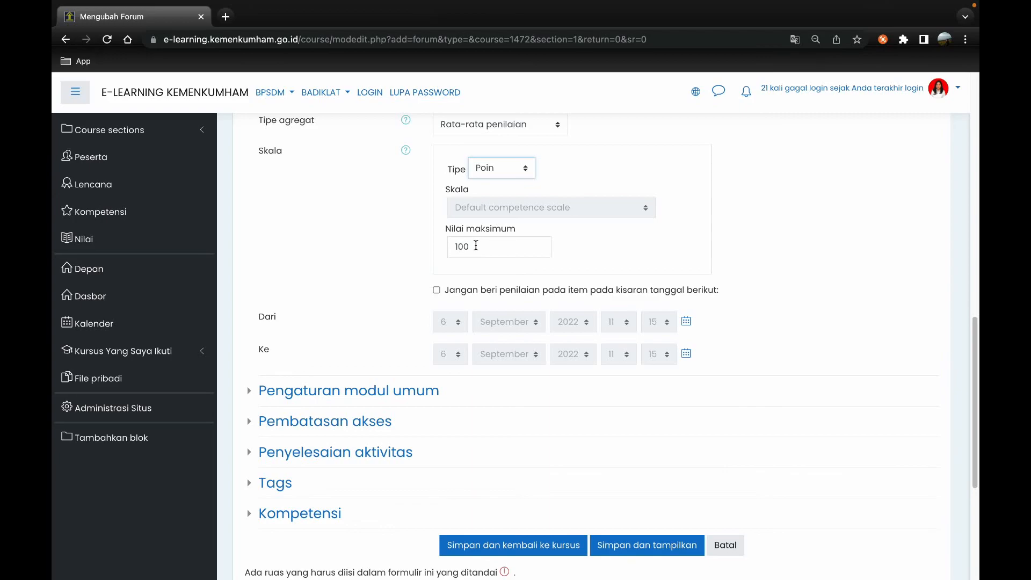
- Look over the Pengaturan modul umum settings and add two Tanggal restrictions to the forum under Pembatasan akses
{"action": "scroll", "coordinate": [378, 282], "scroll_direction": "down", "scroll_amount": 3}
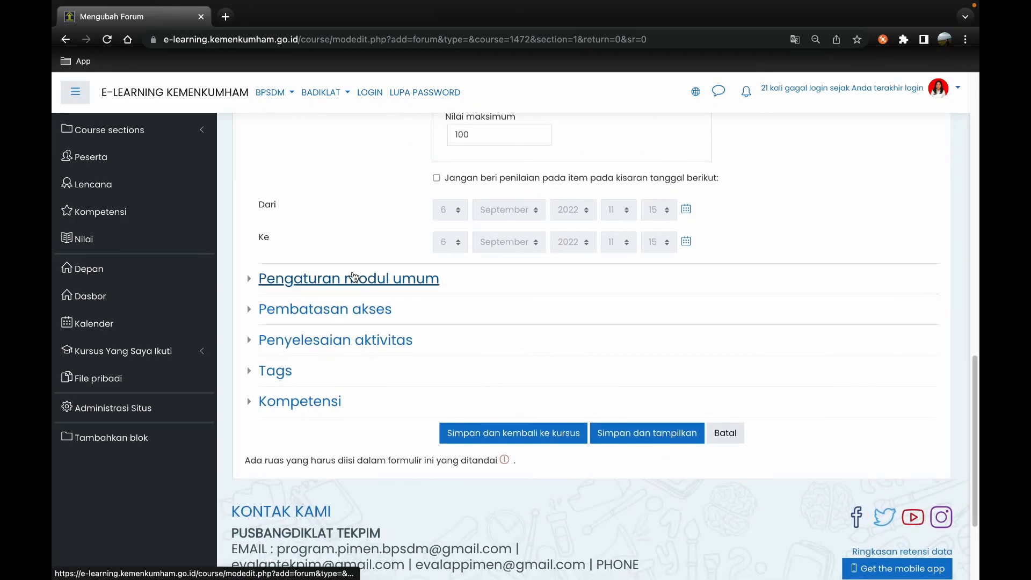
{"action": "left_click", "coordinate": [273, 283]}
{"action": "scroll", "coordinate": [321, 349], "scroll_direction": "down", "scroll_amount": 2}
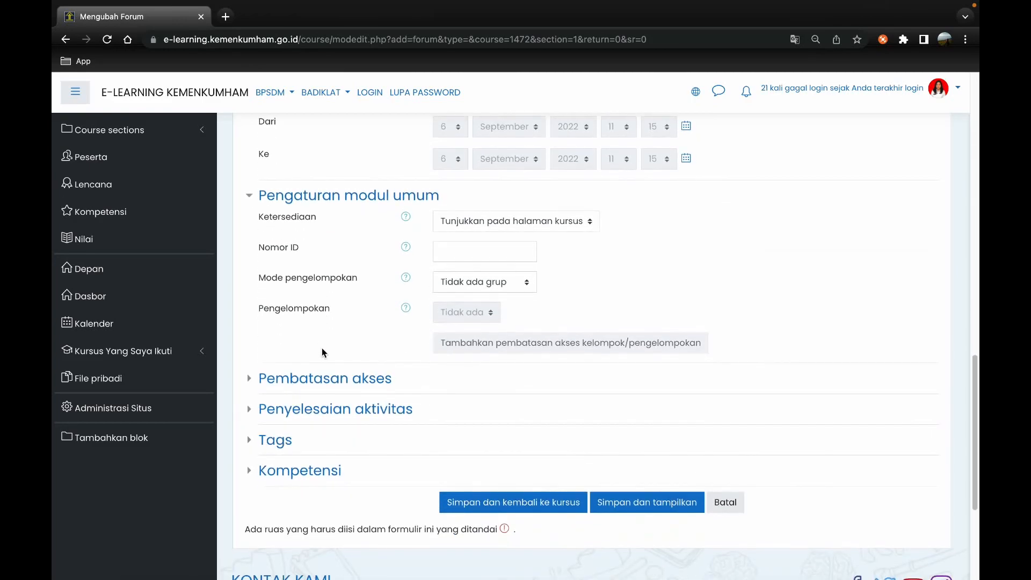
{"action": "scroll", "coordinate": [322, 352], "scroll_direction": "down", "scroll_amount": 2}
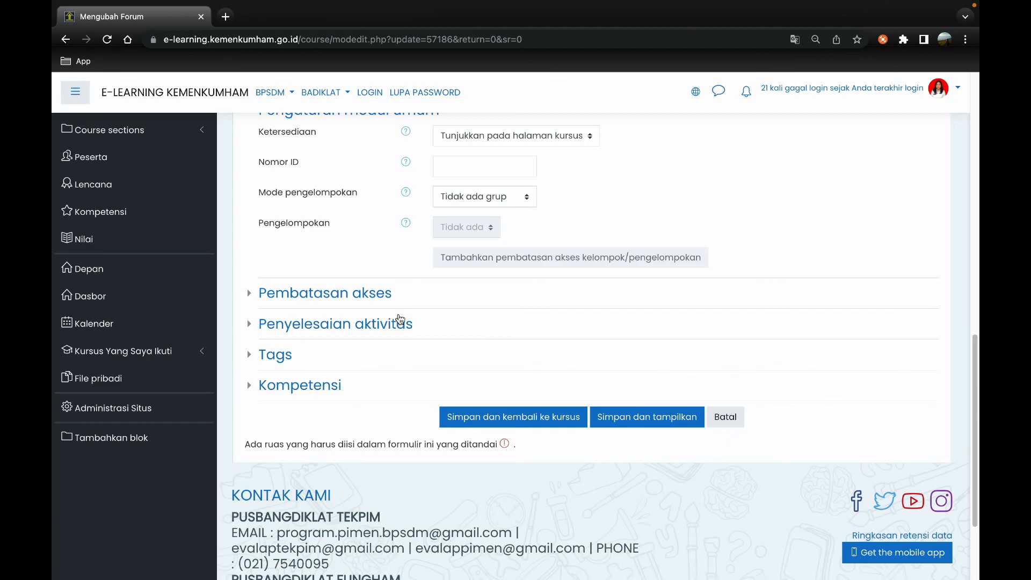
{"action": "left_click", "coordinate": [296, 299]}
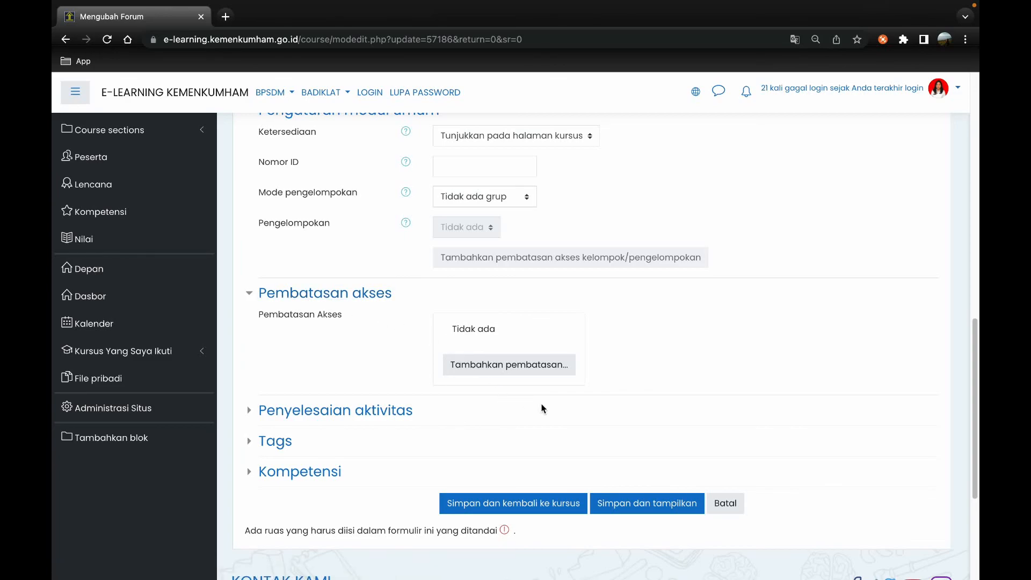
{"action": "left_click", "coordinate": [492, 367]}
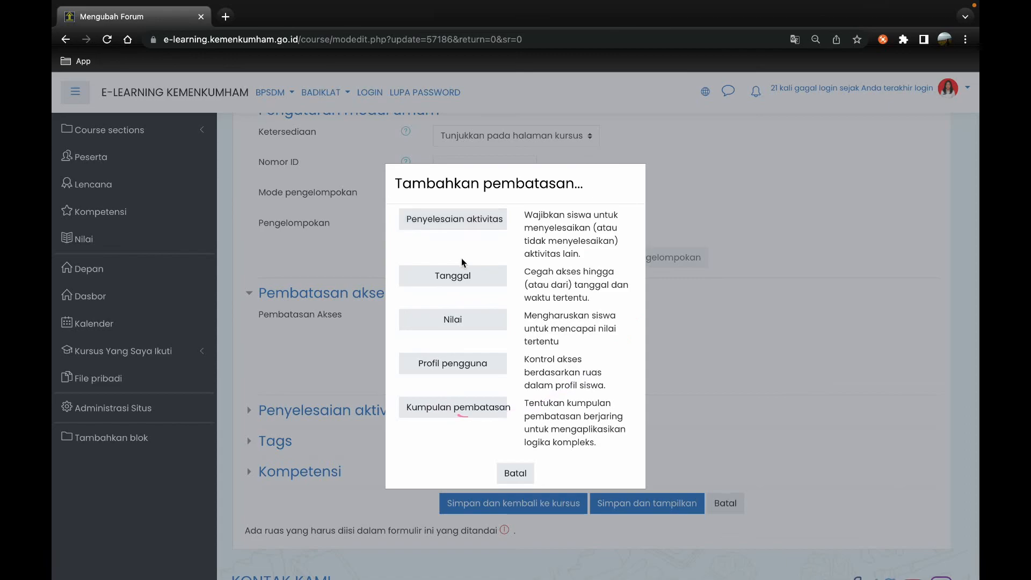
{"action": "left_click", "coordinate": [463, 279]}
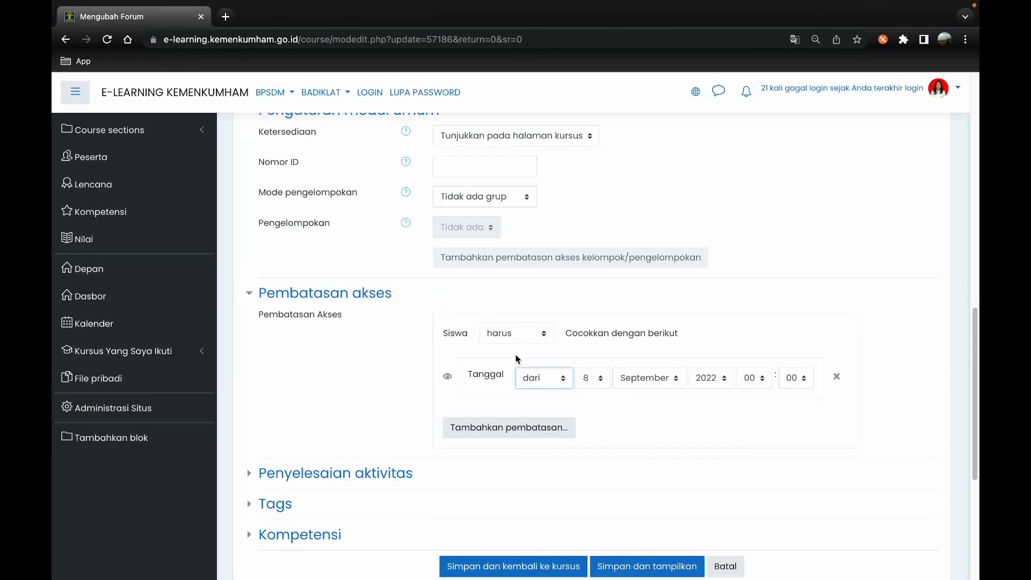
{"action": "left_click", "coordinate": [506, 429]}
{"action": "left_click", "coordinate": [464, 279]}
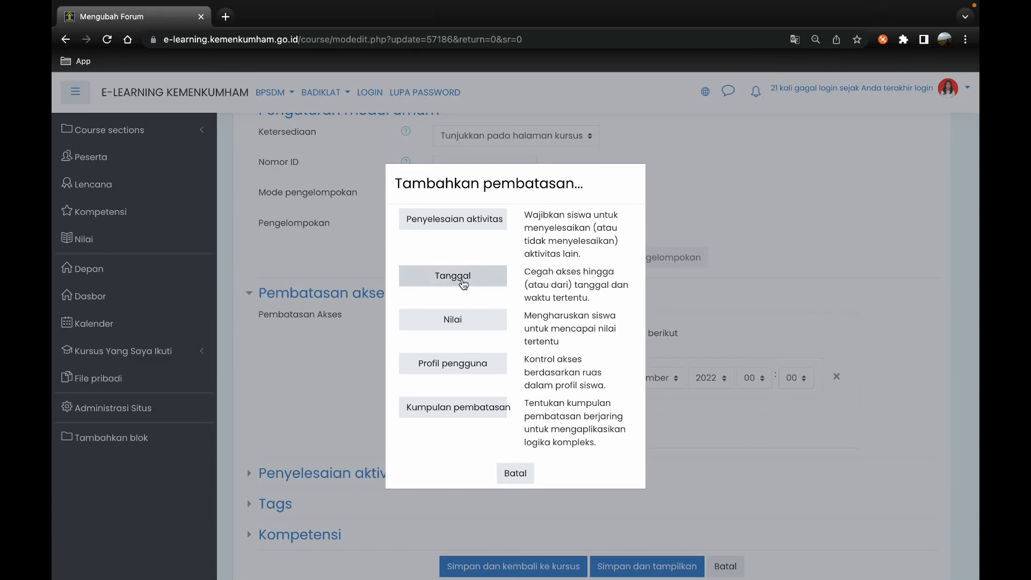
{"action": "scroll", "coordinate": [510, 349], "scroll_direction": "down", "scroll_amount": 2}
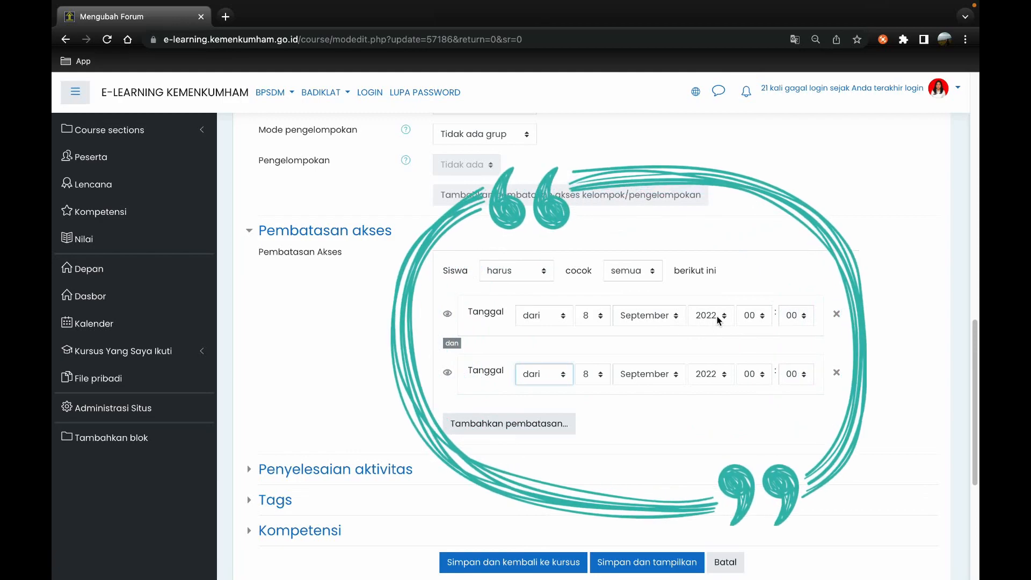
- Set the second date restriction to "sampai" 9 September 2022
{"action": "left_click", "coordinate": [489, 382]}
{"action": "left_click", "coordinate": [543, 378]}
{"action": "left_click", "coordinate": [540, 388]}
{"action": "left_click", "coordinate": [593, 375]}
{"action": "left_click", "coordinate": [593, 386]}
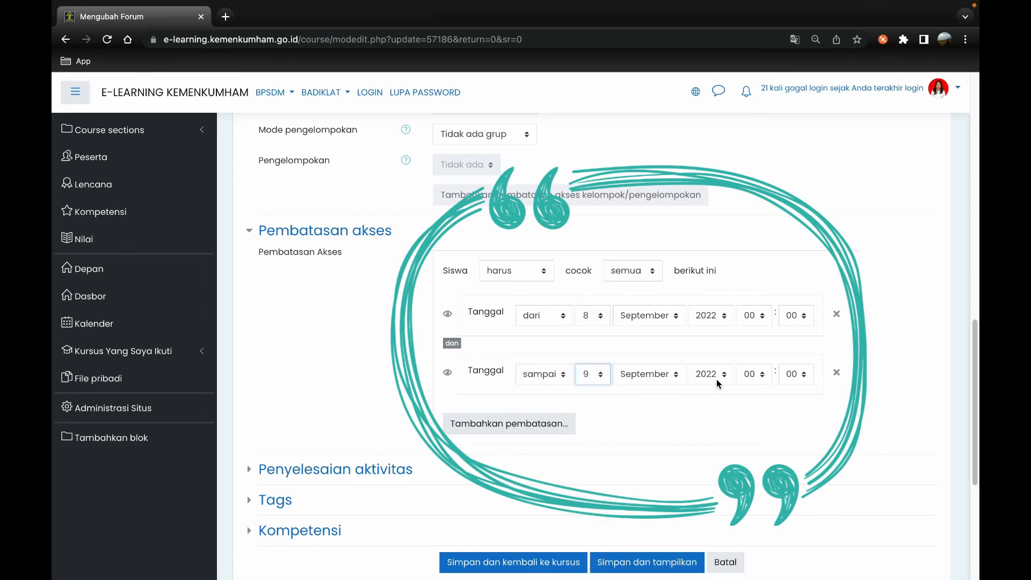
- Under Penyelesaian aktivitas, use automatic completion when conditions are met and require students to post 1 reply
{"action": "scroll", "coordinate": [717, 379], "scroll_direction": "down", "scroll_amount": 1}
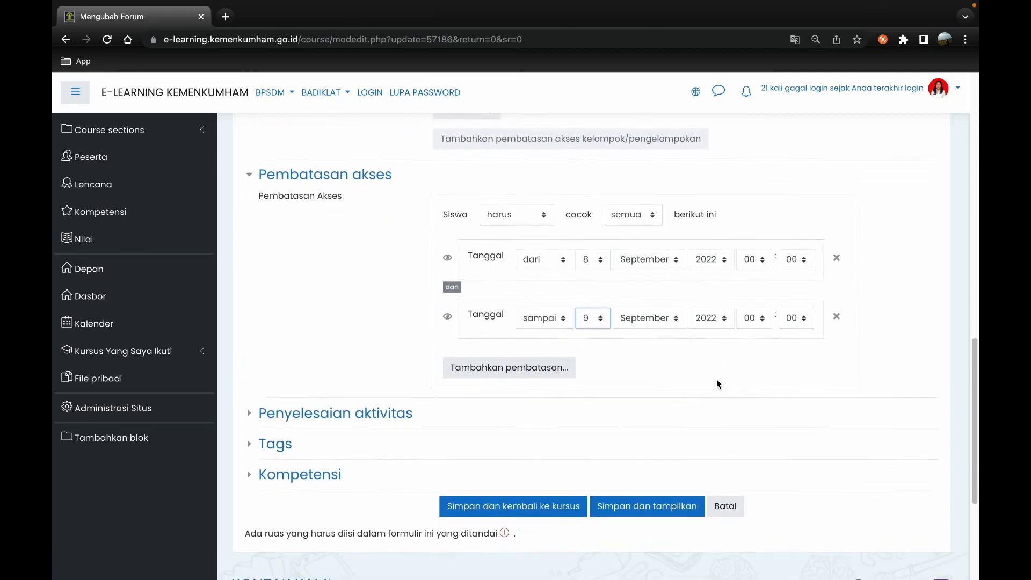
{"action": "left_click", "coordinate": [275, 409]}
{"action": "scroll", "coordinate": [356, 447], "scroll_direction": "down", "scroll_amount": 2}
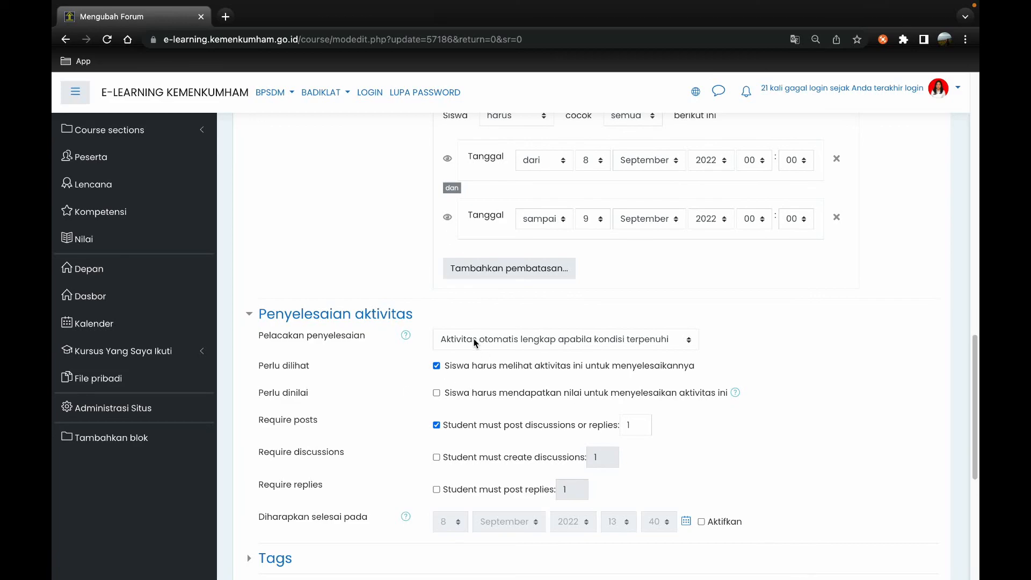
{"action": "left_click", "coordinate": [494, 338]}
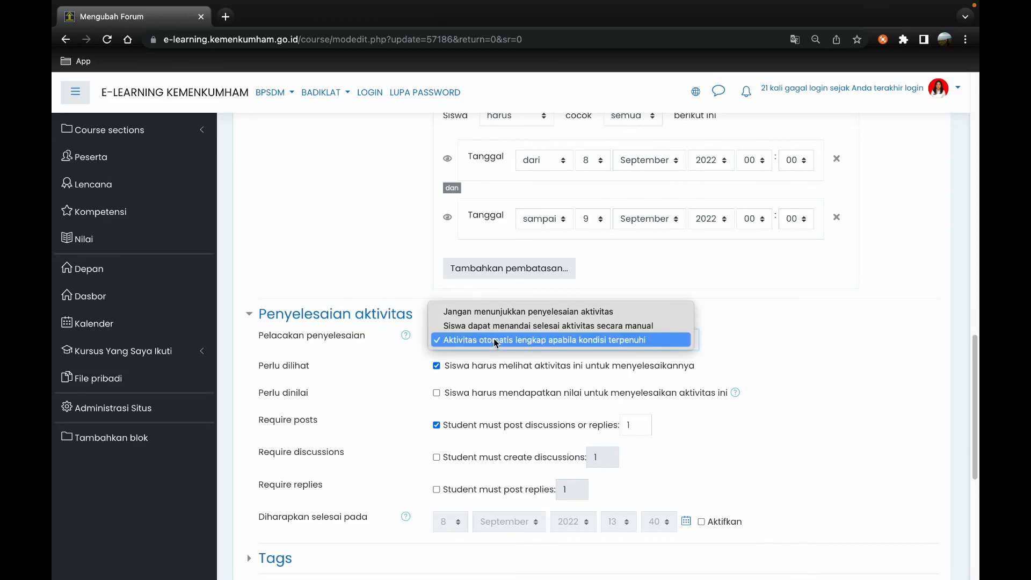
{"action": "left_click", "coordinate": [494, 341]}
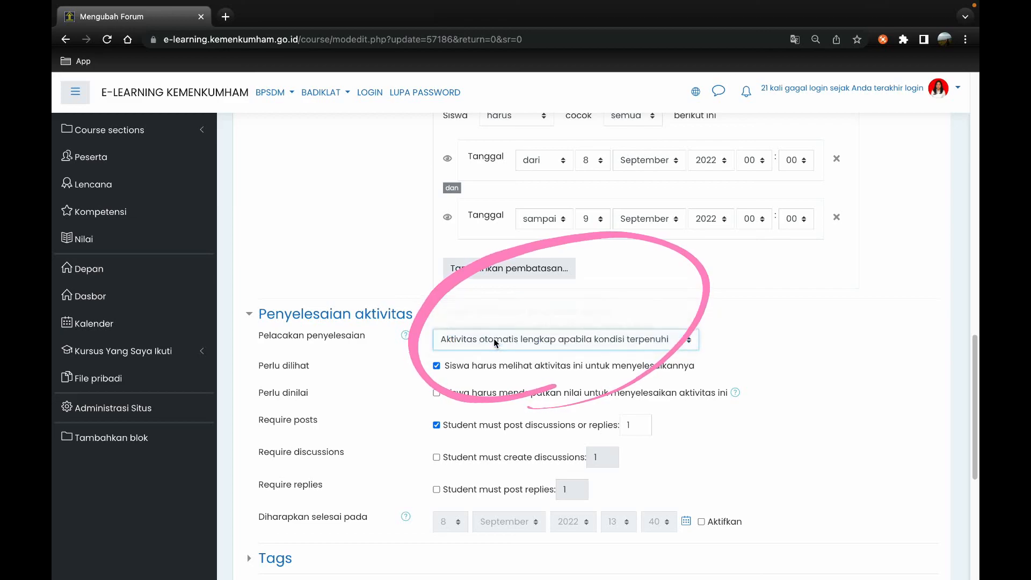
{"action": "scroll", "coordinate": [476, 424], "scroll_direction": "down", "scroll_amount": 2}
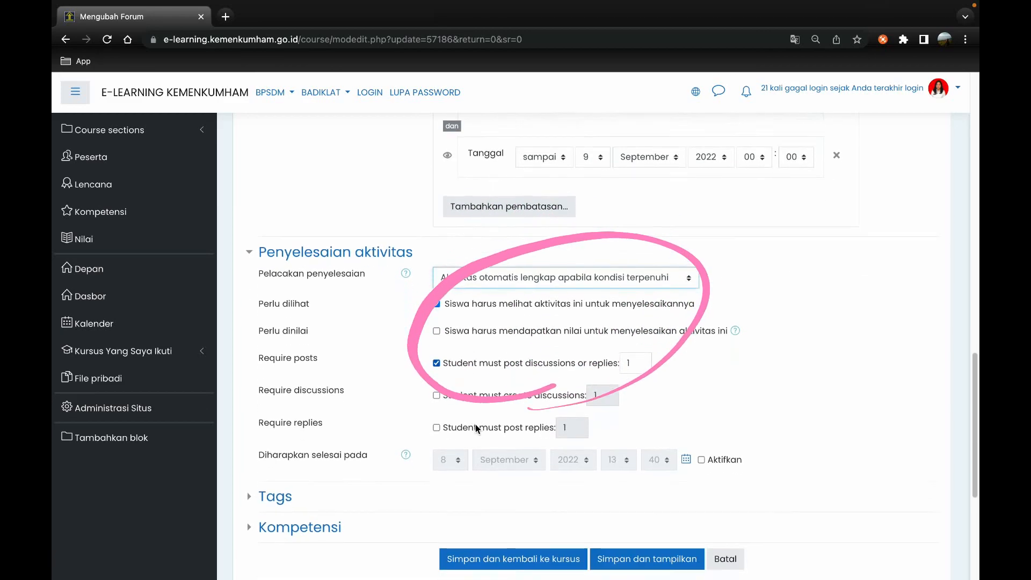
{"action": "left_click", "coordinate": [436, 422]}
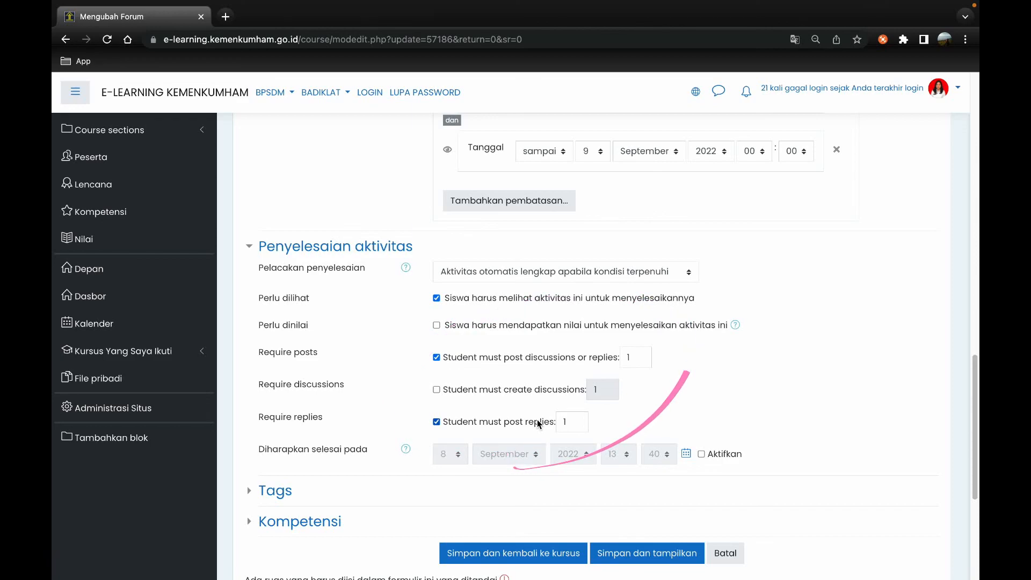
{"action": "scroll", "coordinate": [537, 421], "scroll_direction": "down", "scroll_amount": 1}
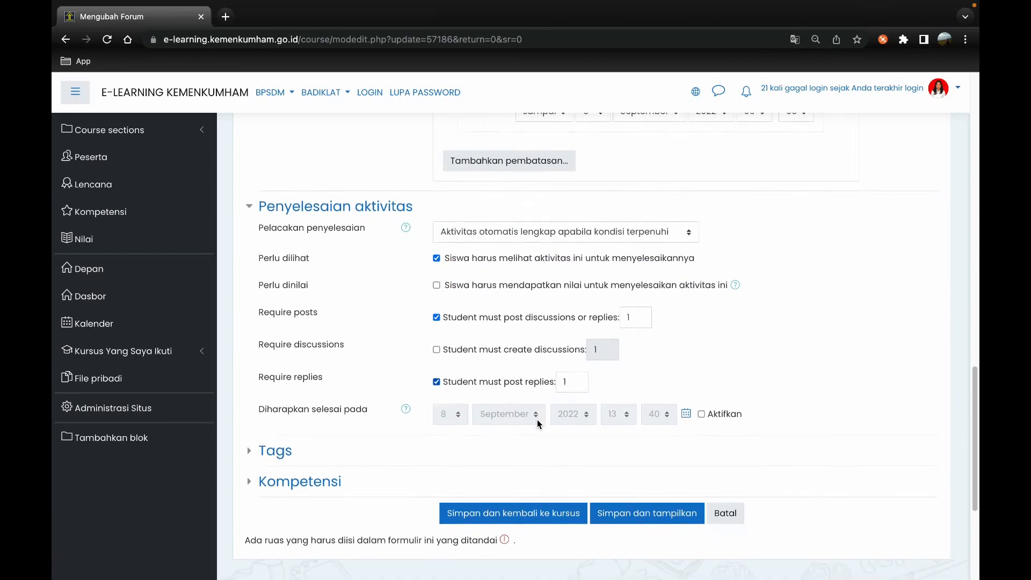
- Check the forum's Tags and Kompetensi settings, and save the forum, returning to the course page
{"action": "left_click", "coordinate": [273, 448]}
{"action": "scroll", "coordinate": [300, 471], "scroll_direction": "down", "scroll_amount": 1}
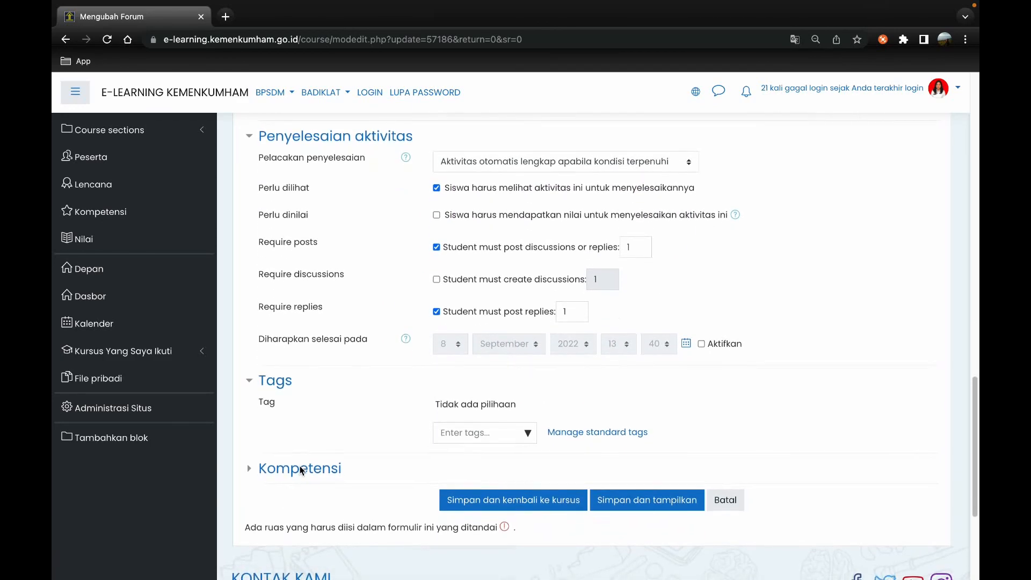
{"action": "left_click", "coordinate": [299, 468]}
{"action": "scroll", "coordinate": [295, 471], "scroll_direction": "down", "scroll_amount": 2}
{"action": "scroll", "coordinate": [295, 471], "scroll_direction": "down", "scroll_amount": 1}
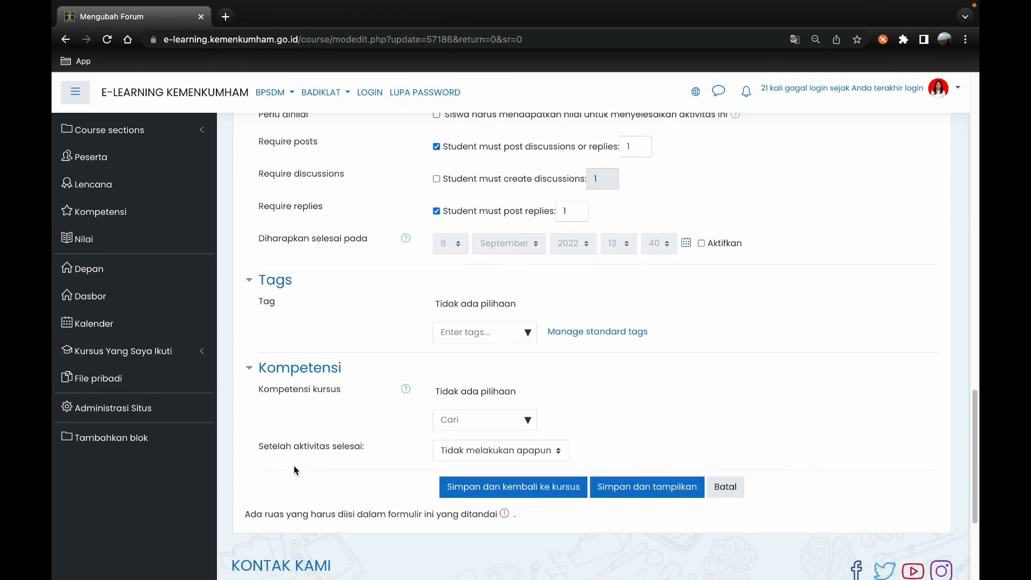
{"action": "scroll", "coordinate": [312, 446], "scroll_direction": "up", "scroll_amount": 5}
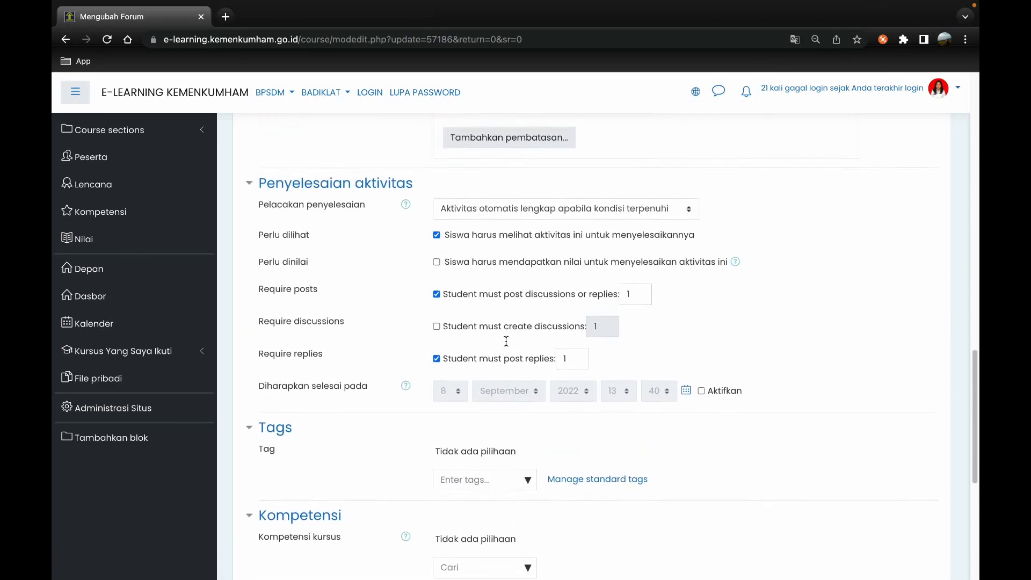
{"action": "scroll", "coordinate": [506, 342], "scroll_direction": "down", "scroll_amount": 2}
{"action": "scroll", "coordinate": [507, 345], "scroll_direction": "down", "scroll_amount": 1}
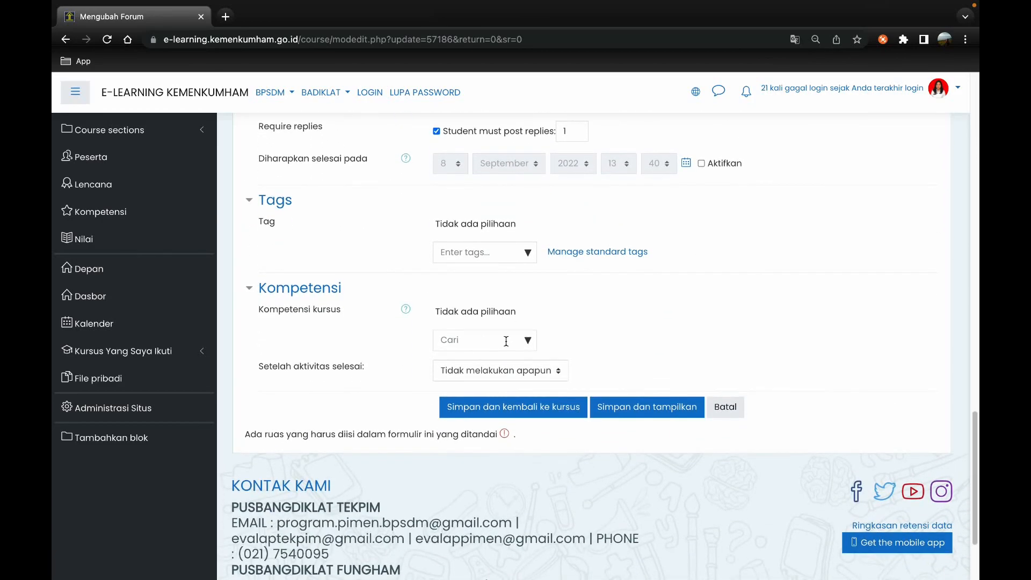
{"action": "left_click", "coordinate": [500, 411]}
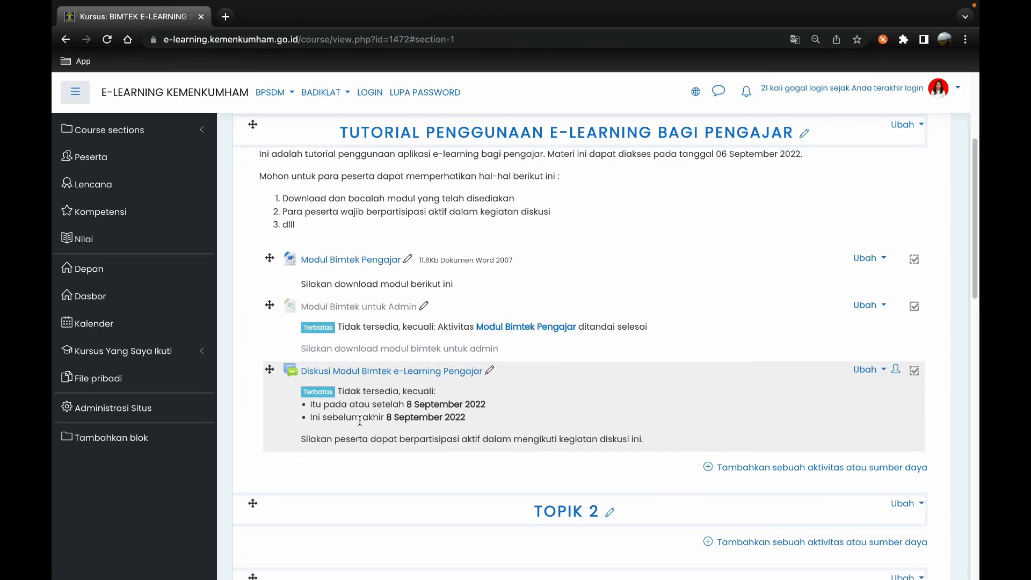
- Open the forum "Diskusi Modul Bimtek e-Learning Pengajar" and start a new discussion topic, looking over its form
{"action": "left_click", "coordinate": [436, 372]}
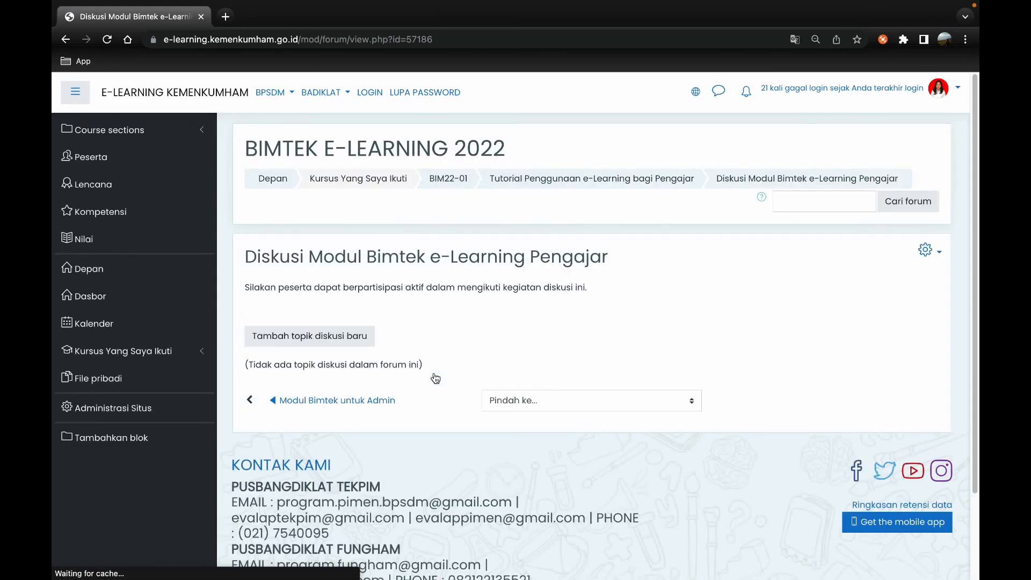
{"action": "left_click", "coordinate": [328, 336]}
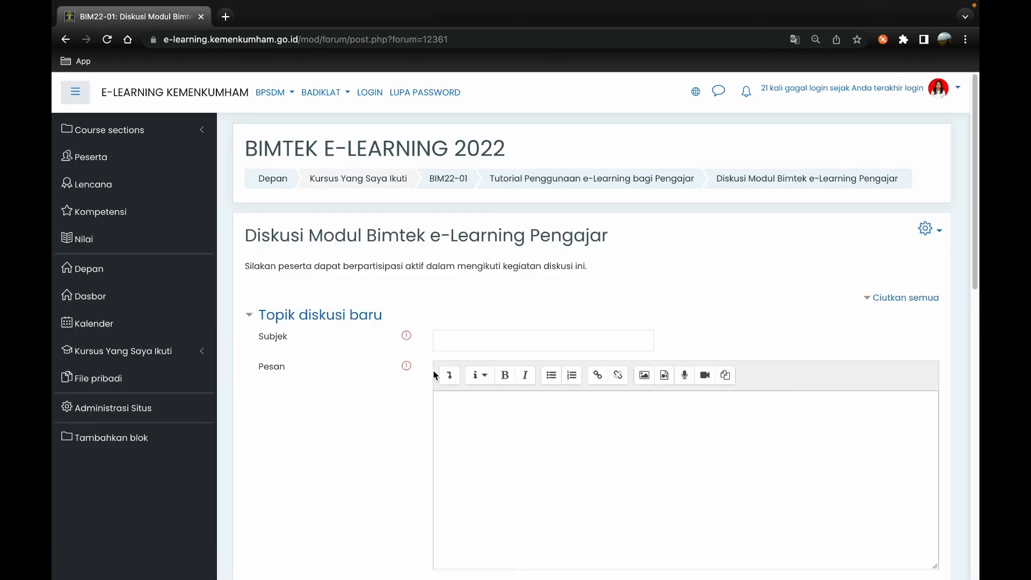
{"action": "scroll", "coordinate": [434, 374], "scroll_direction": "down", "scroll_amount": 3}
{"action": "scroll", "coordinate": [433, 375], "scroll_direction": "down", "scroll_amount": 5}
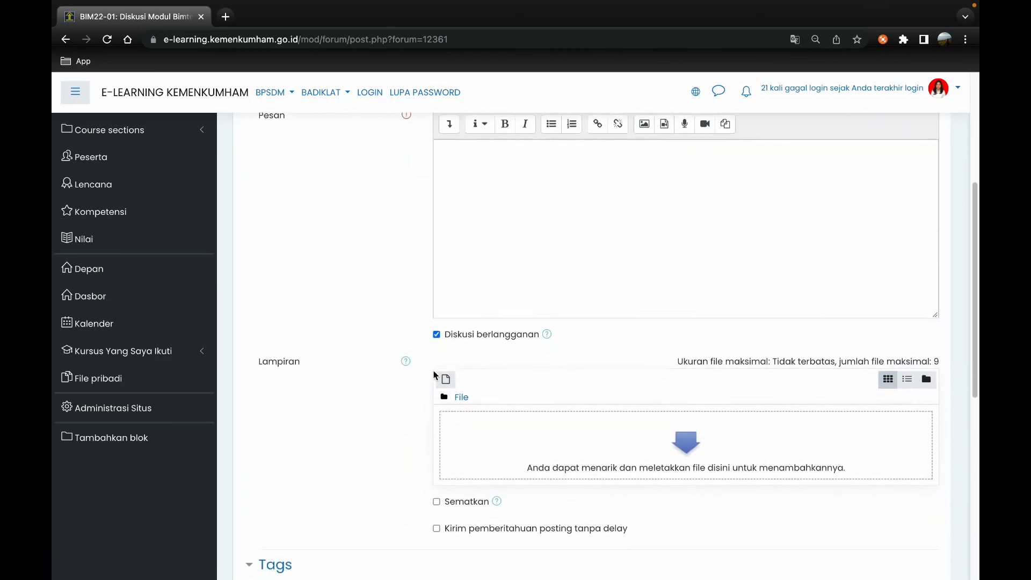
{"action": "scroll", "coordinate": [434, 375], "scroll_direction": "up", "scroll_amount": 2}
{"action": "scroll", "coordinate": [433, 375], "scroll_direction": "up", "scroll_amount": 5}
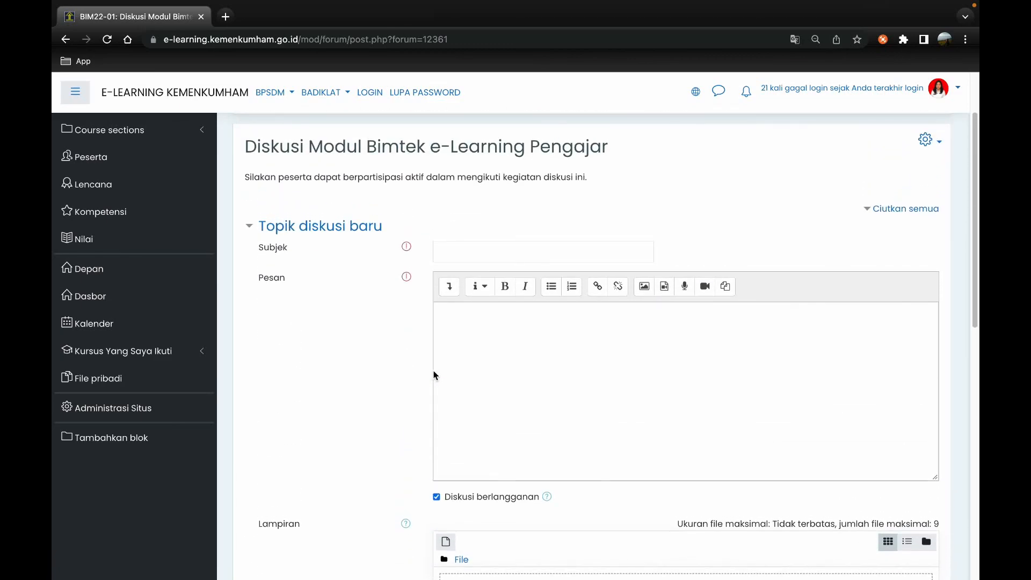
- Give the new discussion topic the subject "Diskusi Modul Pengajar" and go to its message field
{"action": "left_click", "coordinate": [461, 256]}
{"action": "type", "text": "Di"}
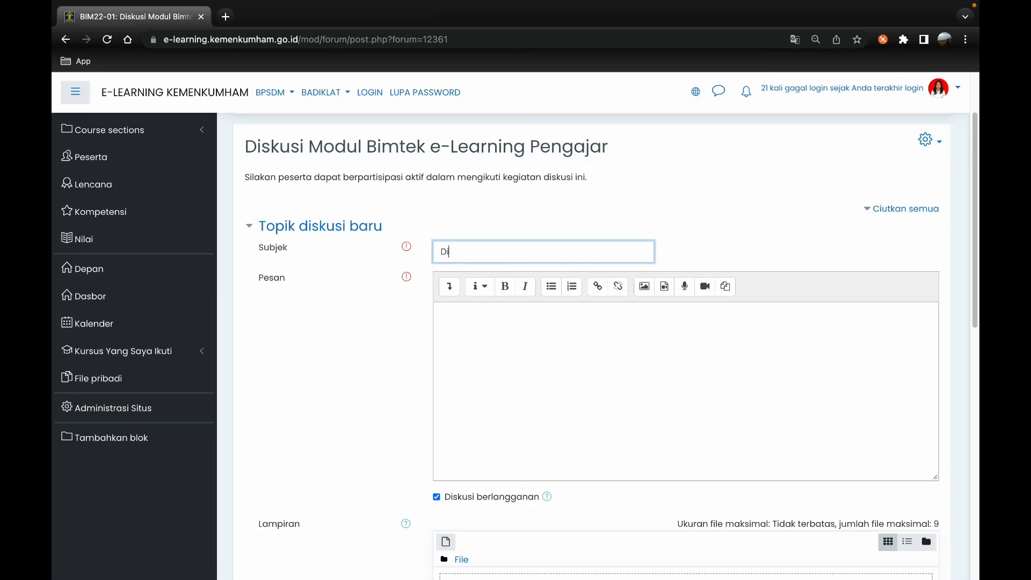
{"action": "type", "text": "skusi Modul Pengajar"}
{"action": "left_click", "coordinate": [485, 324]}
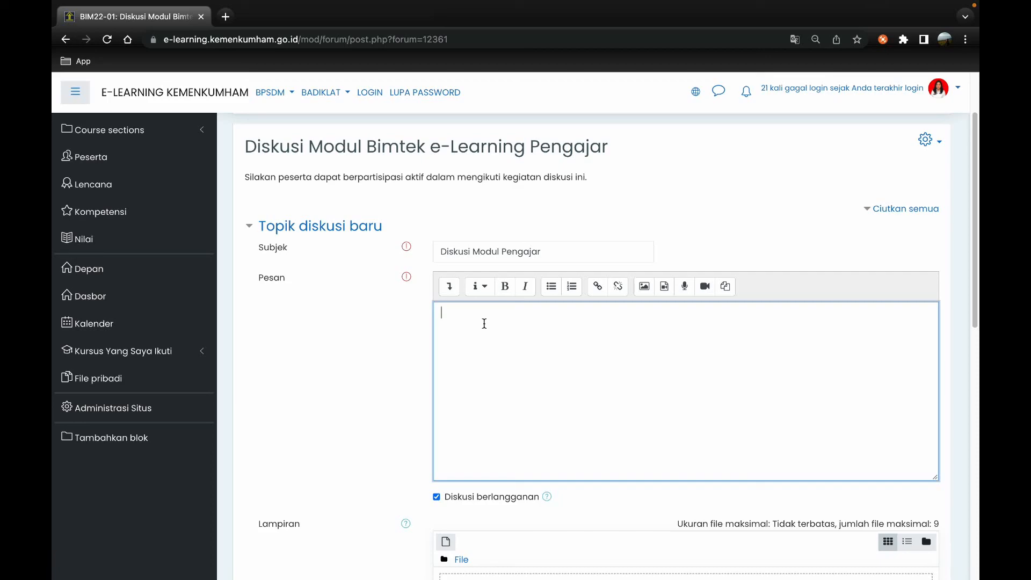
- Write the discussion message "Silakan peserta menjawab diskusi dengan minimal 500 kata"
{"action": "type", "text": "Sila"}
{"action": "key", "text": "BackSpace"}
{"action": "key", "text": "BackSpace"}
{"action": "key", "text": "BackSpace"}
{"action": "key", "text": "BackSpace"}
{"action": "type", "text": "Silakan peserta menjawab diskusi "}
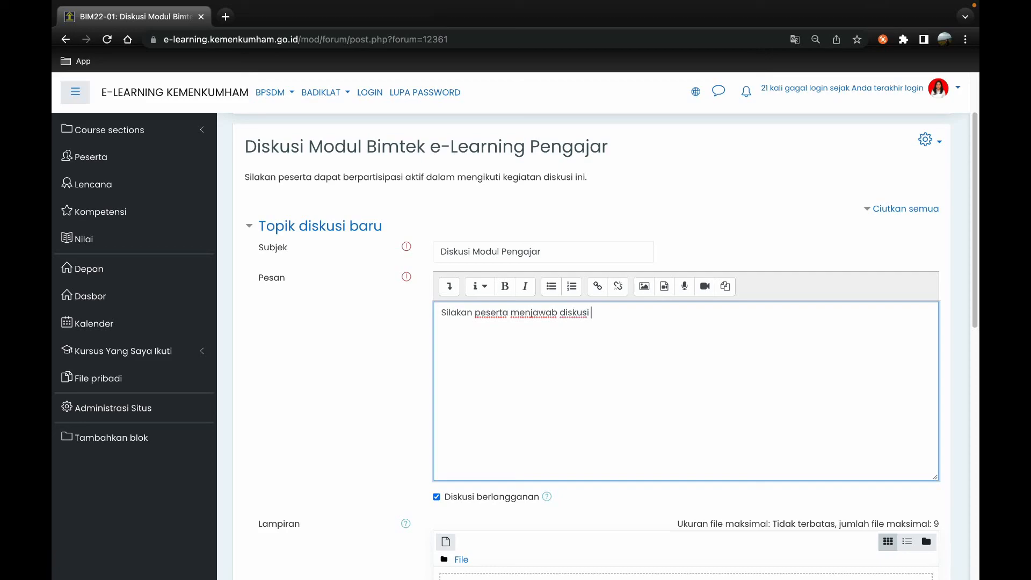
{"action": "type", "text": "dengan mni ema"}
{"action": "key", "text": "BackSpace"}
{"action": "key", "text": "BackSpace"}
{"action": "key", "text": "BackSpace"}
{"action": "key", "text": "BackSpace"}
{"action": "type", "text": "mal 500 kata"}
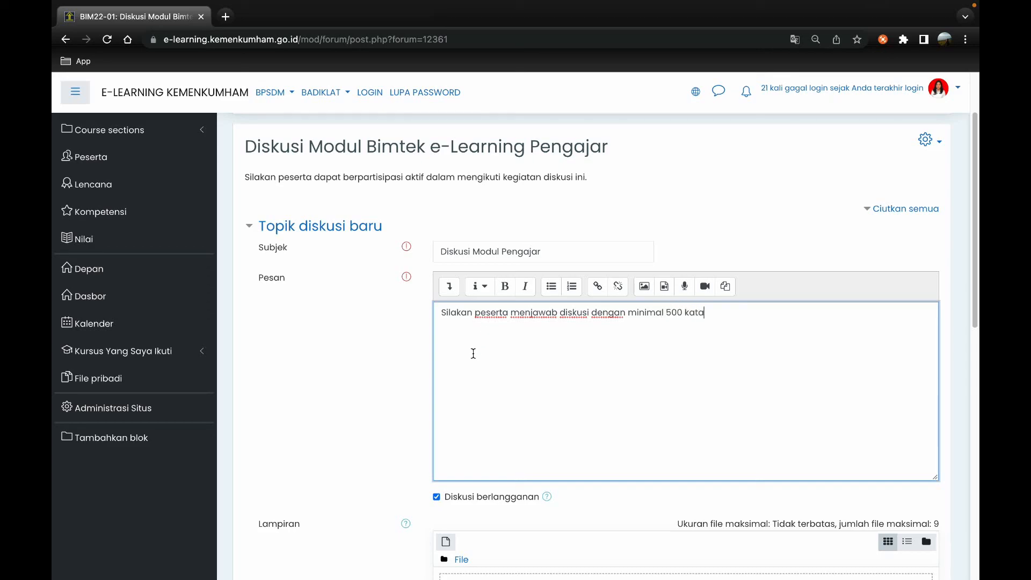
- Check the attachment, pinning and tag options of the new discussion topic, and post it to the forum
{"action": "scroll", "coordinate": [449, 385], "scroll_direction": "down", "scroll_amount": 3}
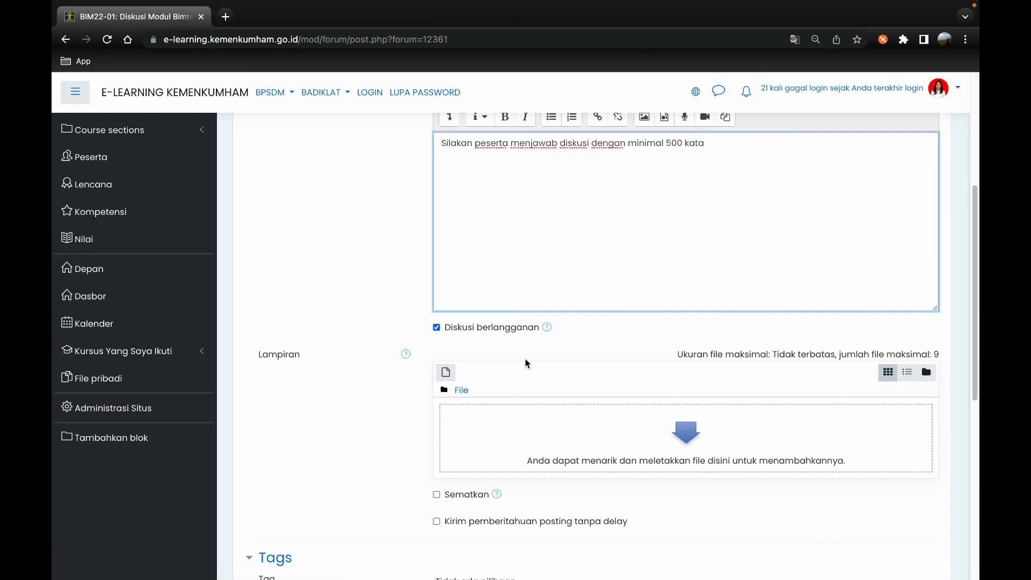
{"action": "scroll", "coordinate": [524, 363], "scroll_direction": "down", "scroll_amount": 1}
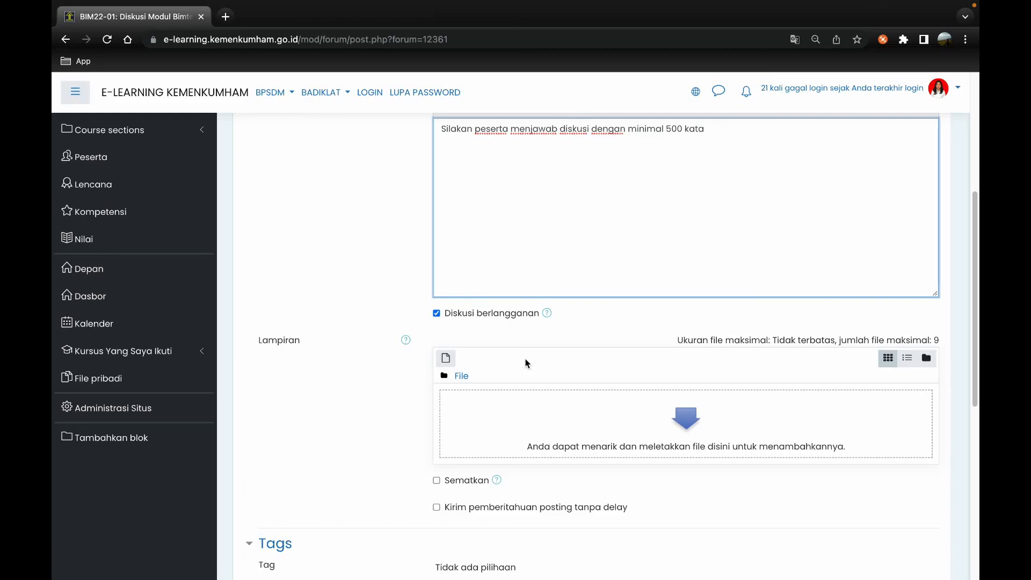
{"action": "scroll", "coordinate": [525, 363], "scroll_direction": "down", "scroll_amount": 5}
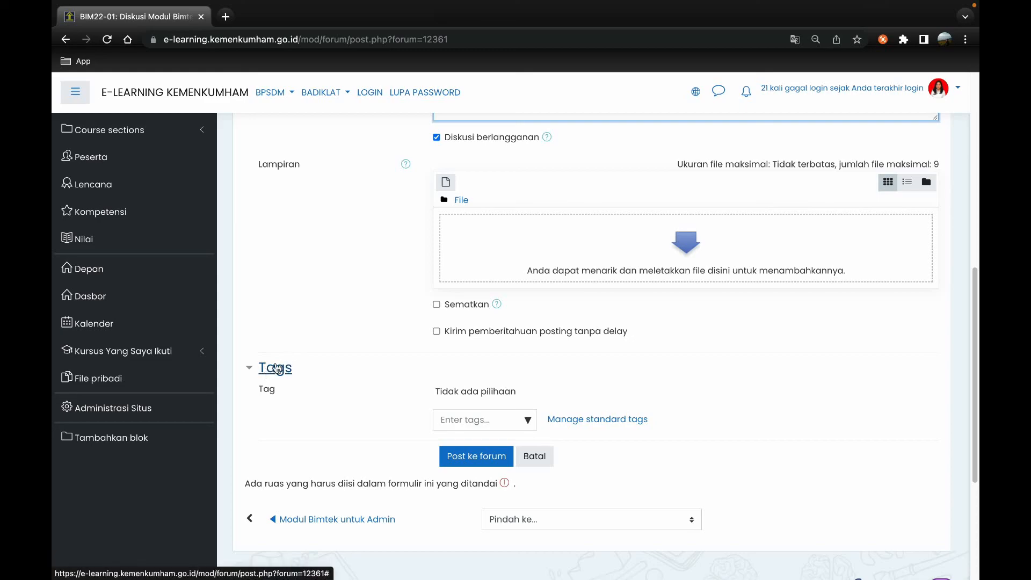
{"action": "scroll", "coordinate": [485, 374], "scroll_direction": "down", "scroll_amount": 3}
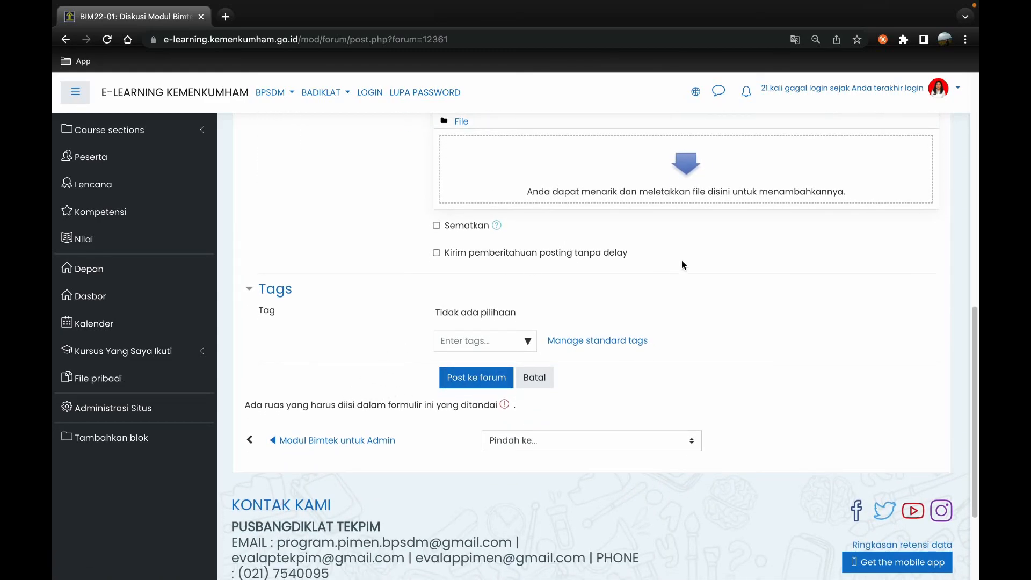
{"action": "scroll", "coordinate": [682, 264], "scroll_direction": "up", "scroll_amount": 1}
{"action": "scroll", "coordinate": [681, 264], "scroll_direction": "up", "scroll_amount": 1}
{"action": "scroll", "coordinate": [682, 264], "scroll_direction": "down", "scroll_amount": 1}
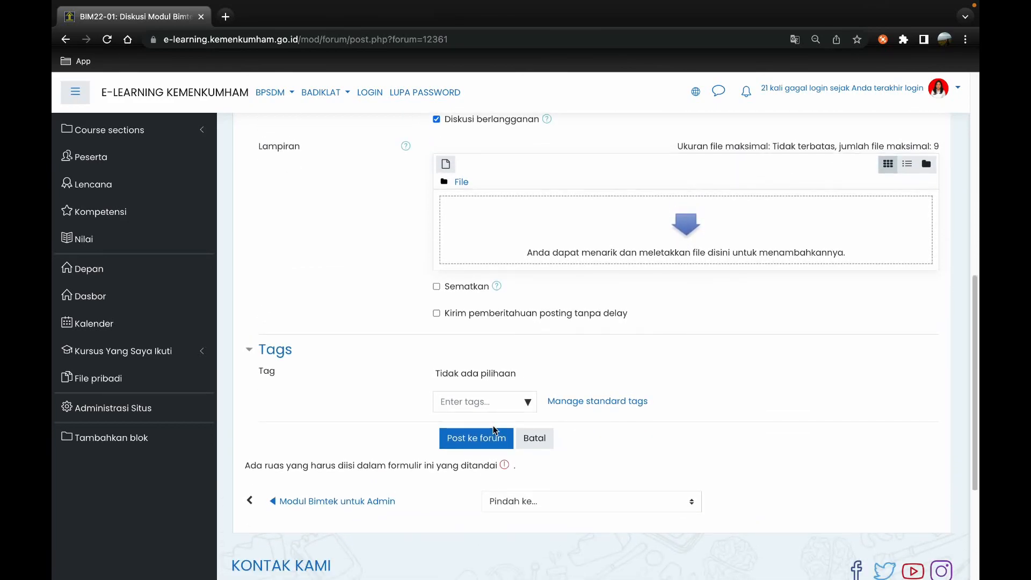
{"action": "left_click", "coordinate": [473, 439]}
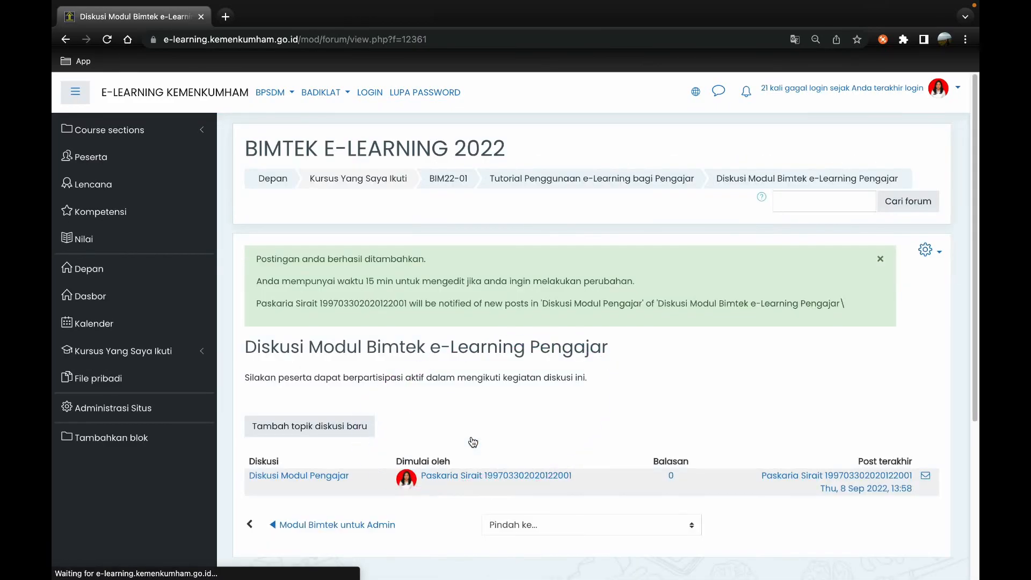
{"action": "scroll", "coordinate": [473, 441], "scroll_direction": "down", "scroll_amount": 1}
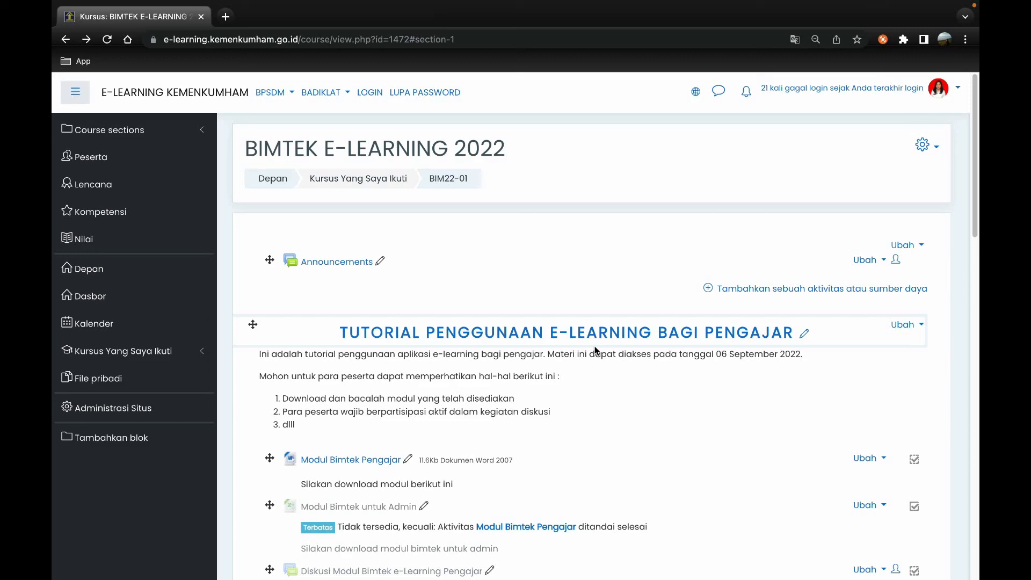
- Start adding a Penugasan activity to the course topic "Tutorial Penggunaan e-Learning bagi Pengajar"
{"action": "scroll", "coordinate": [595, 350], "scroll_direction": "down", "scroll_amount": 2}
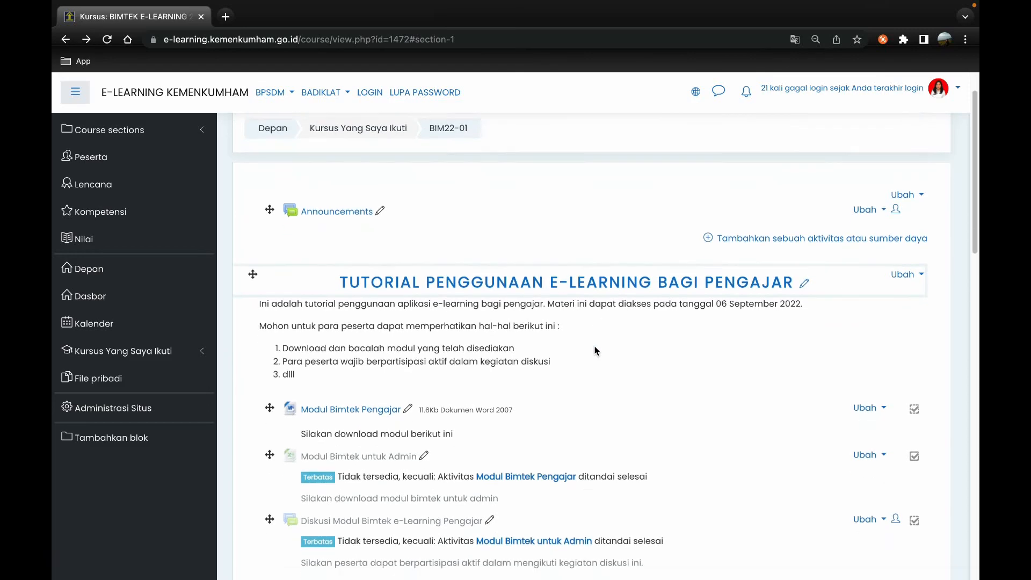
{"action": "scroll", "coordinate": [594, 346], "scroll_direction": "up", "scroll_amount": 2}
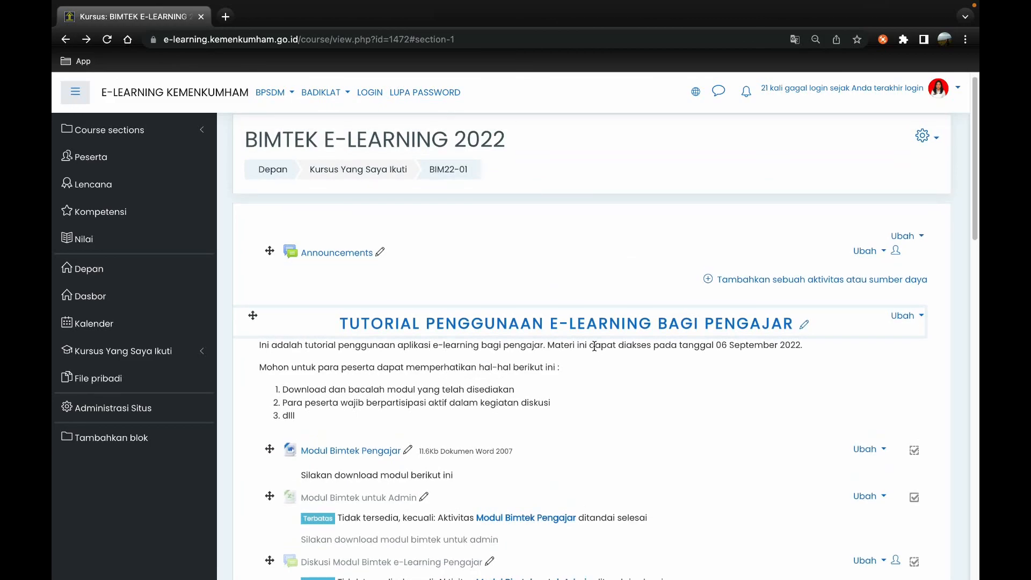
{"action": "scroll", "coordinate": [594, 346], "scroll_direction": "down", "scroll_amount": 5}
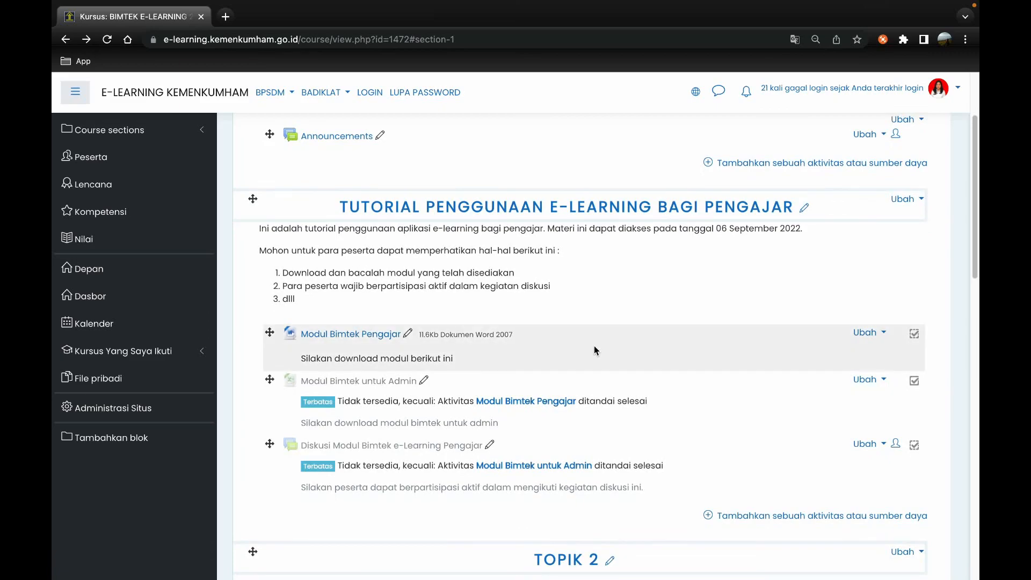
{"action": "scroll", "coordinate": [594, 350], "scroll_direction": "down", "scroll_amount": 1}
{"action": "scroll", "coordinate": [594, 351], "scroll_direction": "up", "scroll_amount": 1}
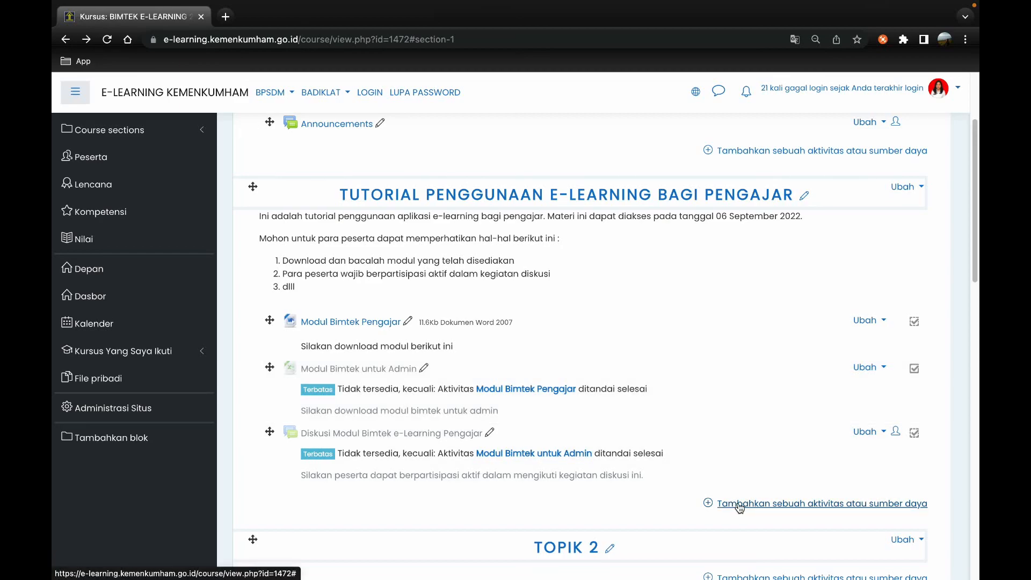
{"action": "left_click", "coordinate": [740, 504]}
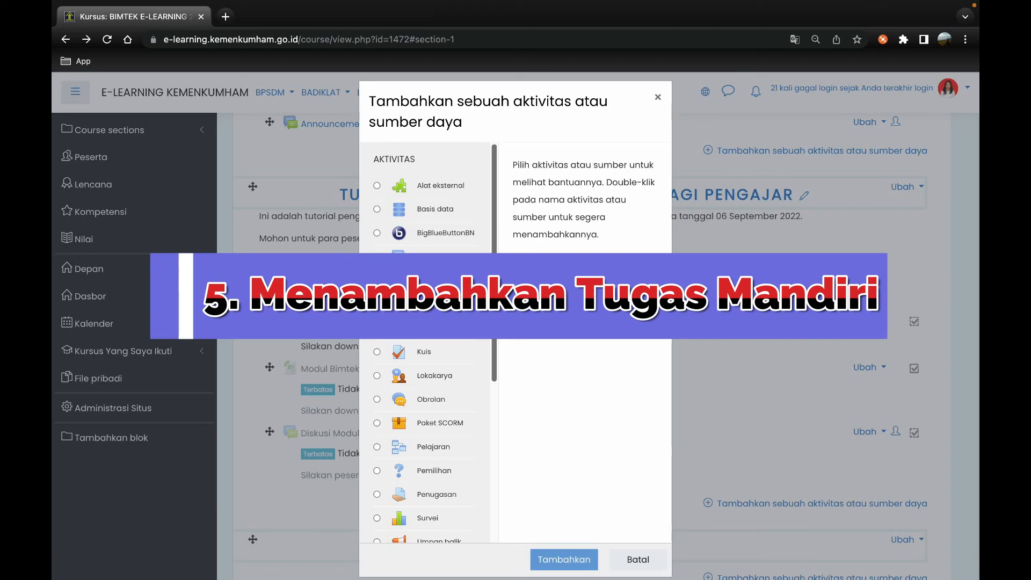
{"action": "scroll", "coordinate": [497, 334], "scroll_direction": "down", "scroll_amount": 2}
{"action": "scroll", "coordinate": [497, 339], "scroll_direction": "down", "scroll_amount": 1}
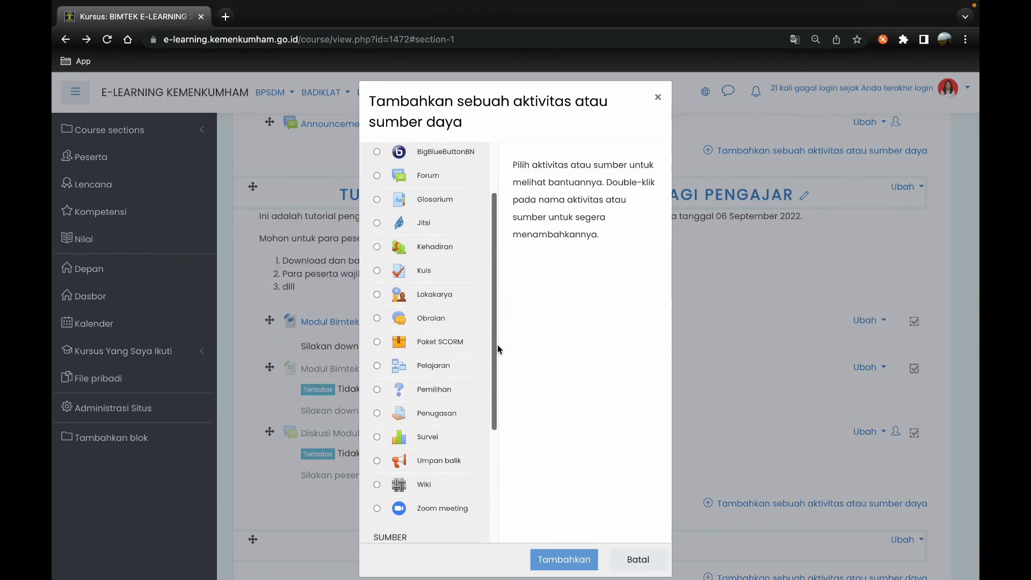
{"action": "left_click", "coordinate": [377, 410]}
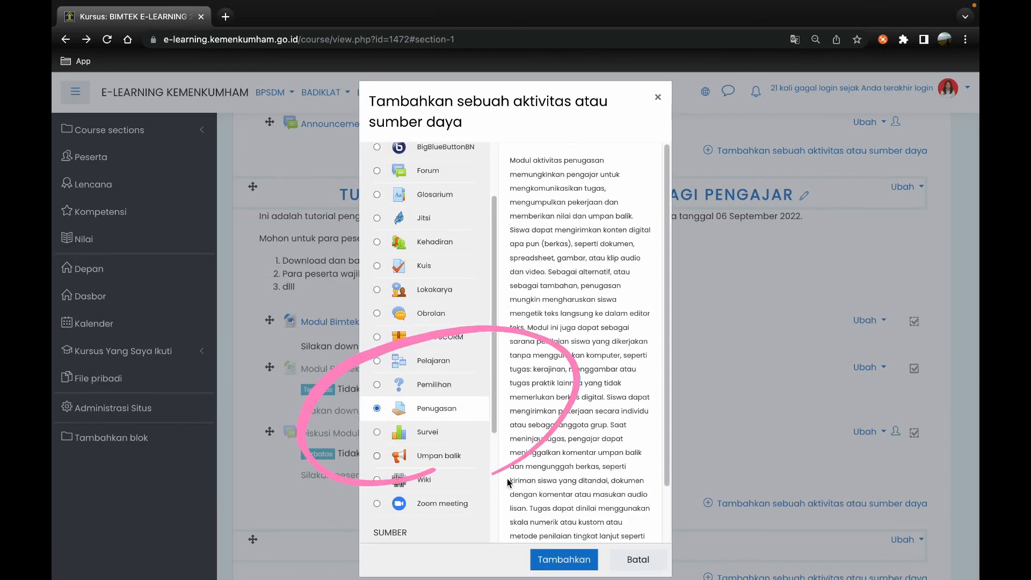
{"action": "left_click", "coordinate": [545, 561]}
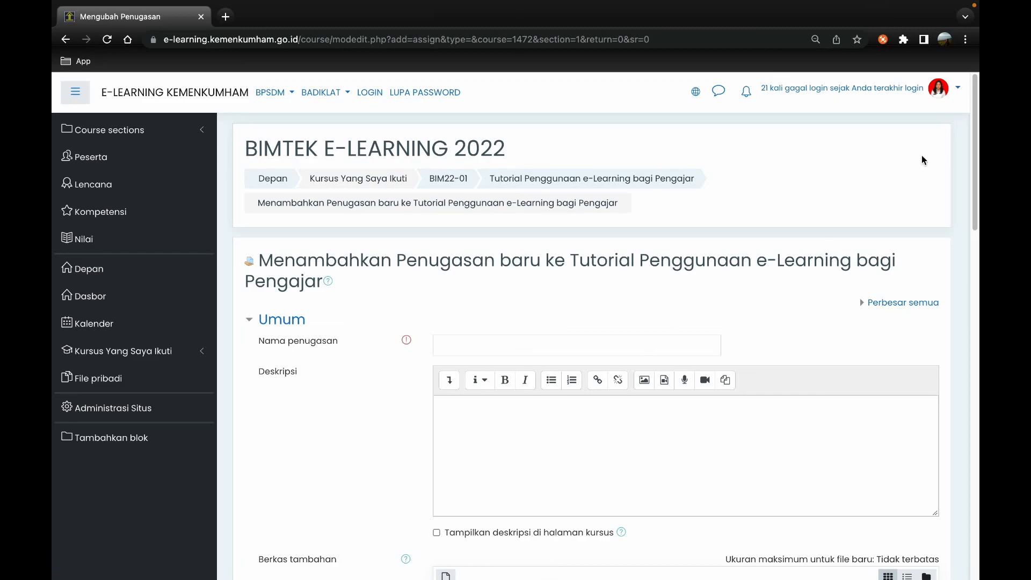
- Name the new assignment "Tugas Makalan Bimtek"
{"action": "mouse_move", "coordinate": [972, 127]}
{"action": "left_mouse_down"}
{"action": "mouse_move", "coordinate": [979, 255]}
{"action": "mouse_move", "coordinate": [955, 116]}
{"action": "left_mouse_up"}
{"action": "left_click", "coordinate": [456, 346]}
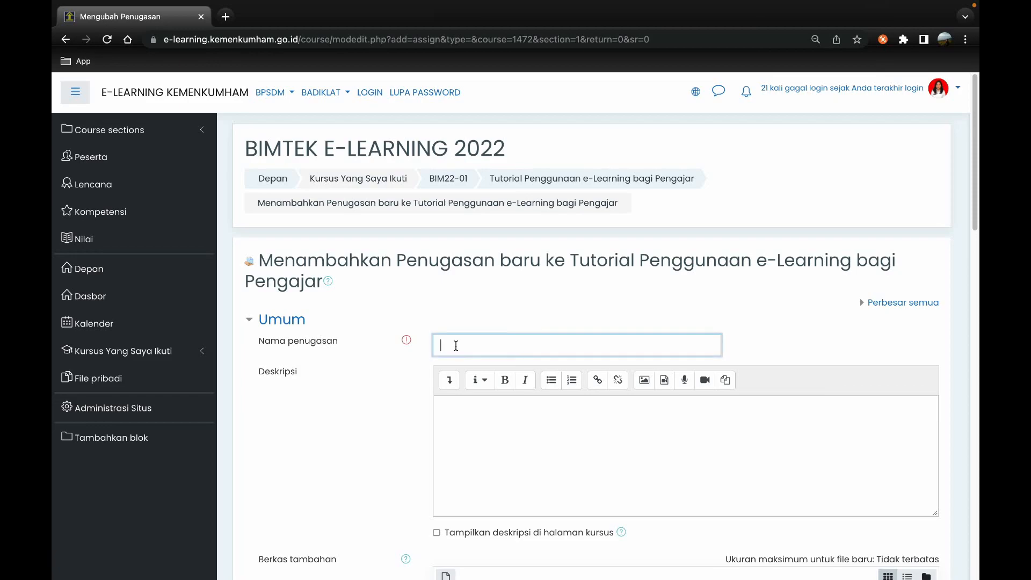
{"action": "type", "text": "Tugas Makalan Bimtek"}
- Describe the assignment as "Silakan kumpulkan tugas berupa pdf minial 3 halaman" and show the description on the course page
{"action": "left_click", "coordinate": [453, 433]}
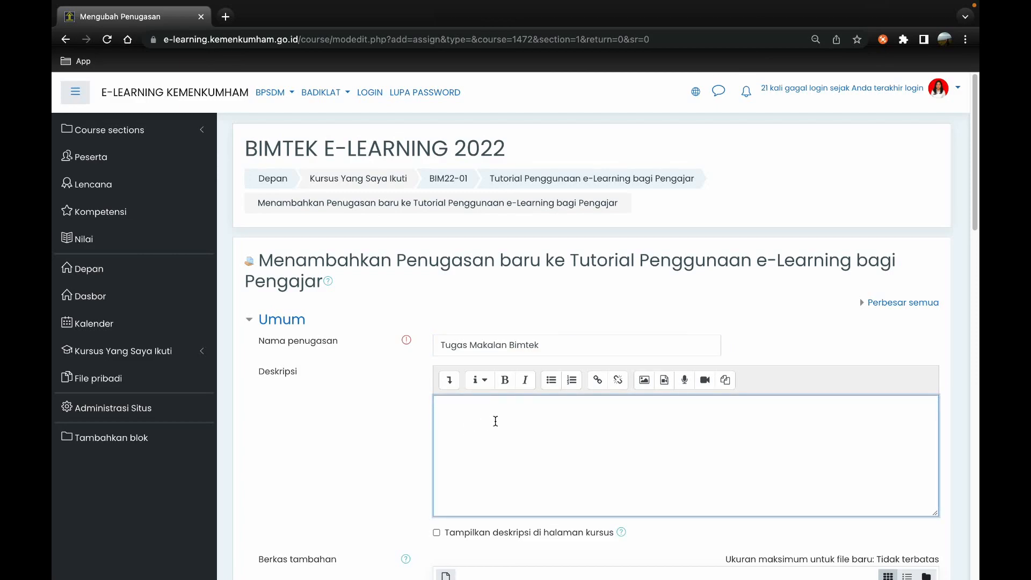
{"action": "type", "text": "Silakan kumpulkan tugas berupa pdf minial 3 halaman"}
{"action": "scroll", "coordinate": [447, 451], "scroll_direction": "down", "scroll_amount": 3}
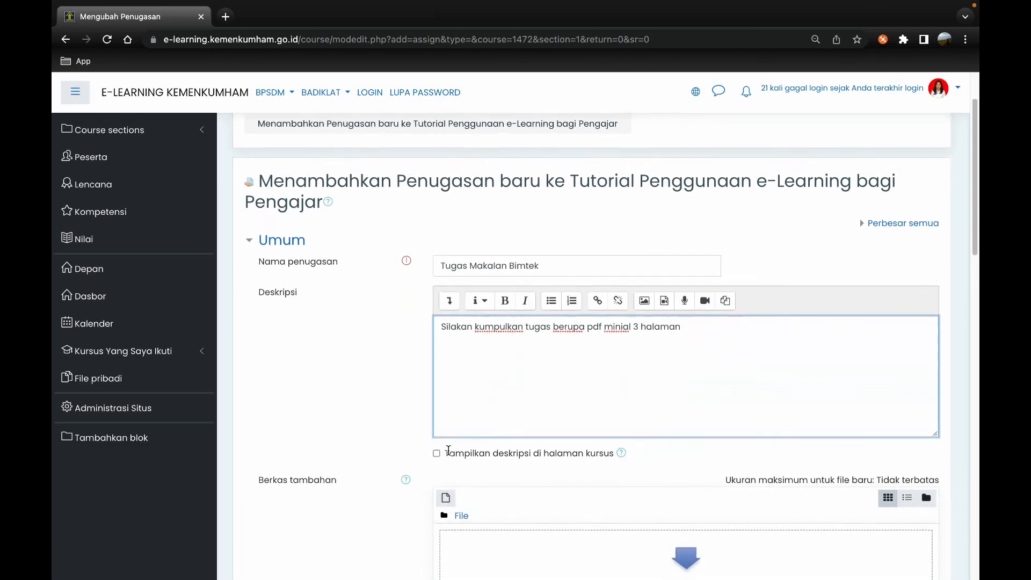
{"action": "left_click", "coordinate": [436, 378]}
- Upload the Word document "Deskripsi Penugasan" from Downloads as the assignment's additional file
{"action": "scroll", "coordinate": [536, 398], "scroll_direction": "down", "scroll_amount": 1}
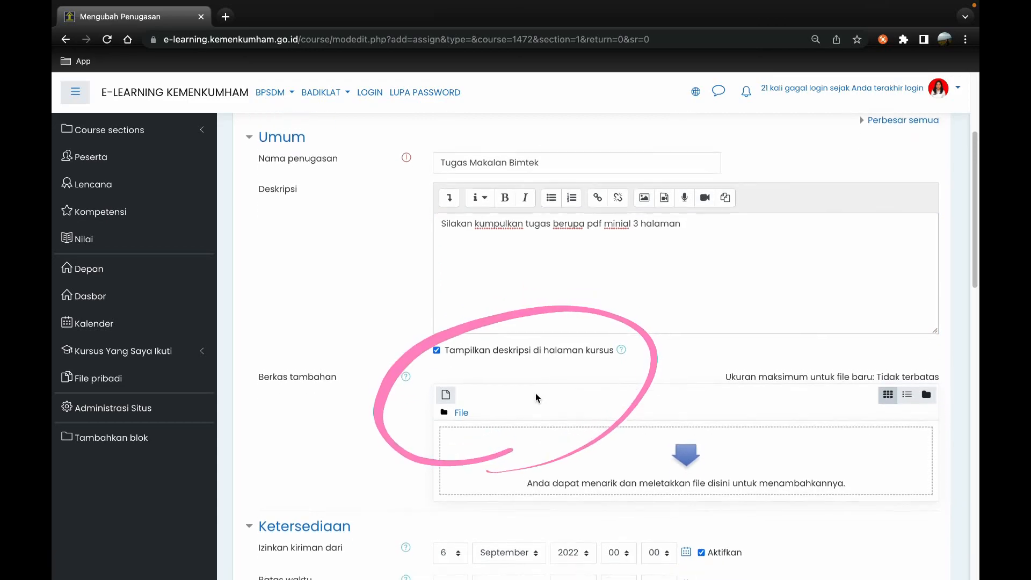
{"action": "scroll", "coordinate": [536, 396], "scroll_direction": "down", "scroll_amount": 1}
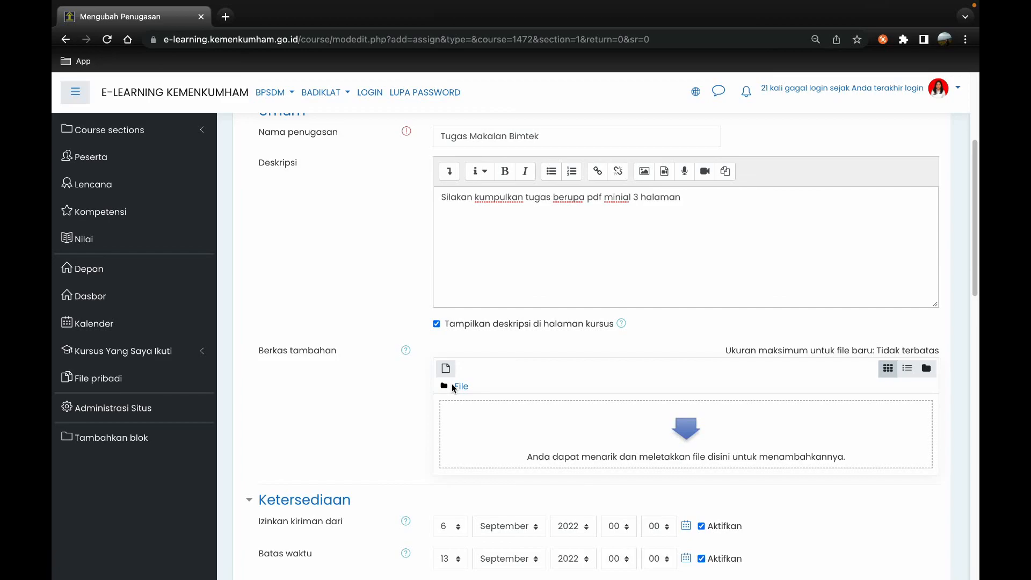
{"action": "left_click", "coordinate": [445, 368]}
{"action": "left_click", "coordinate": [421, 300]}
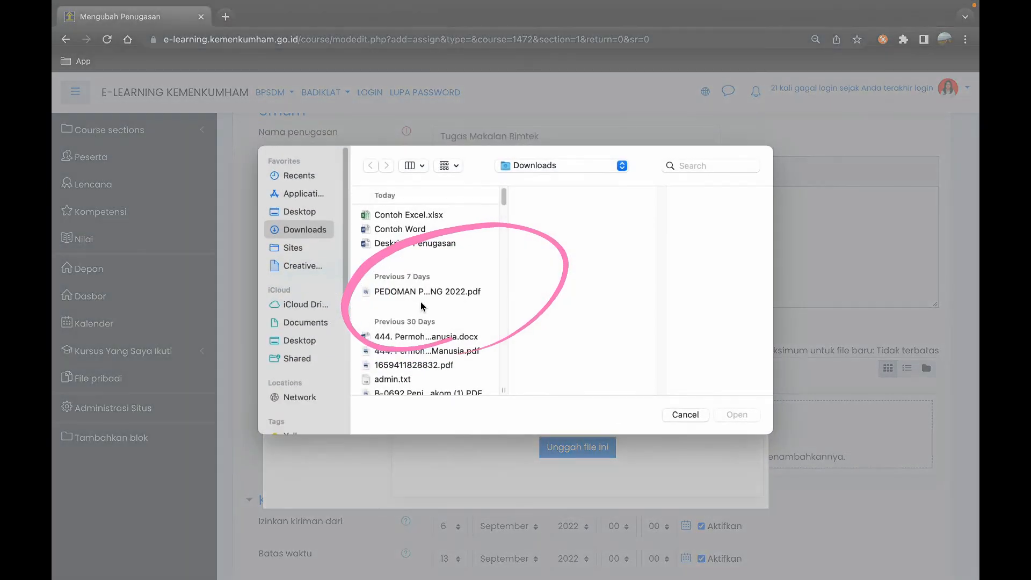
{"action": "left_click", "coordinate": [397, 243]}
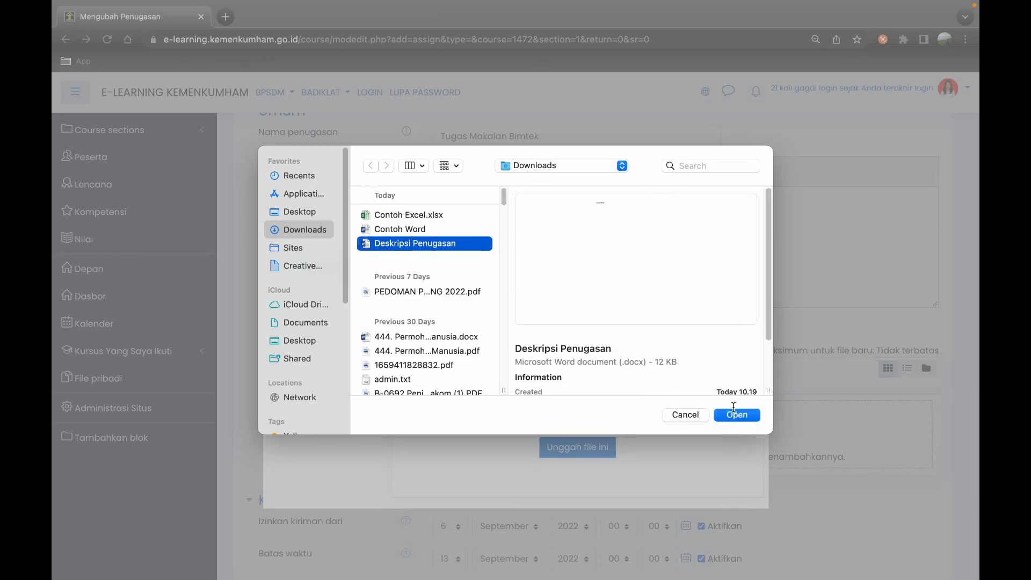
{"action": "left_click", "coordinate": [736, 416]}
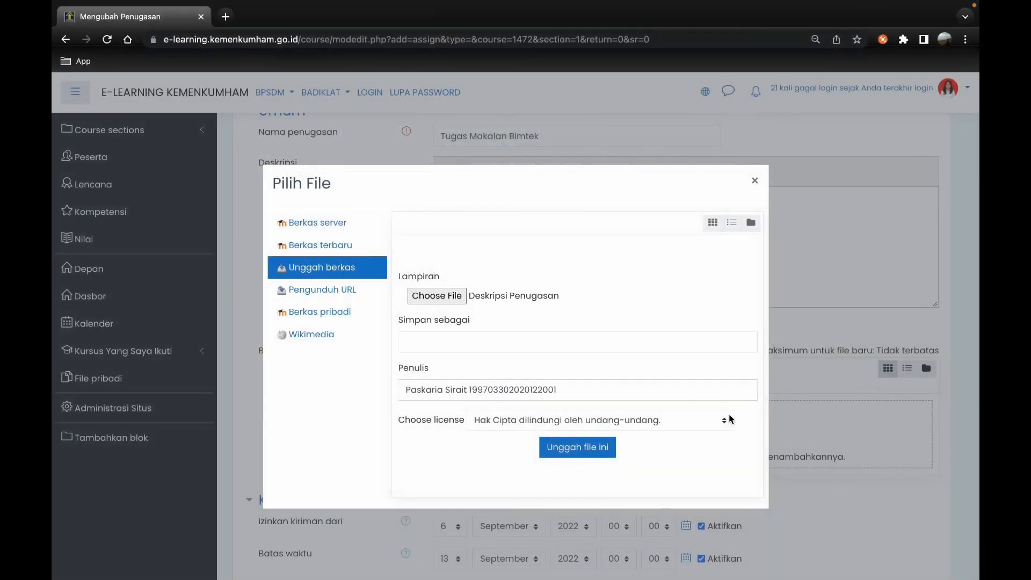
{"action": "left_click", "coordinate": [570, 456]}
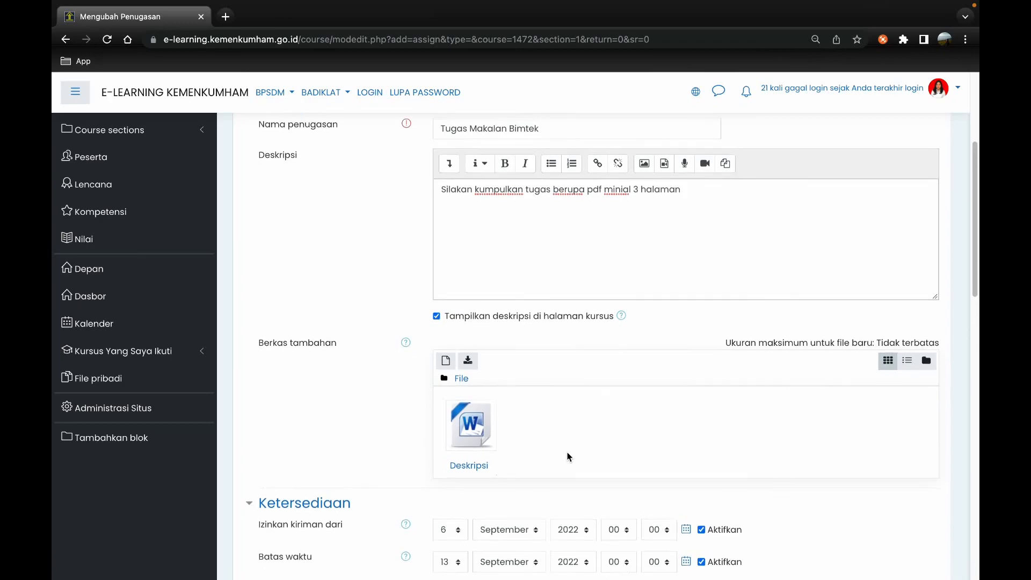
- Review the assignment's Ketersediaan dates and Jenis pengiriman settings, including file count, submission size and accepted file types
{"action": "scroll", "coordinate": [567, 455], "scroll_direction": "down", "scroll_amount": 4}
{"action": "scroll", "coordinate": [567, 456], "scroll_direction": "down", "scroll_amount": 2}
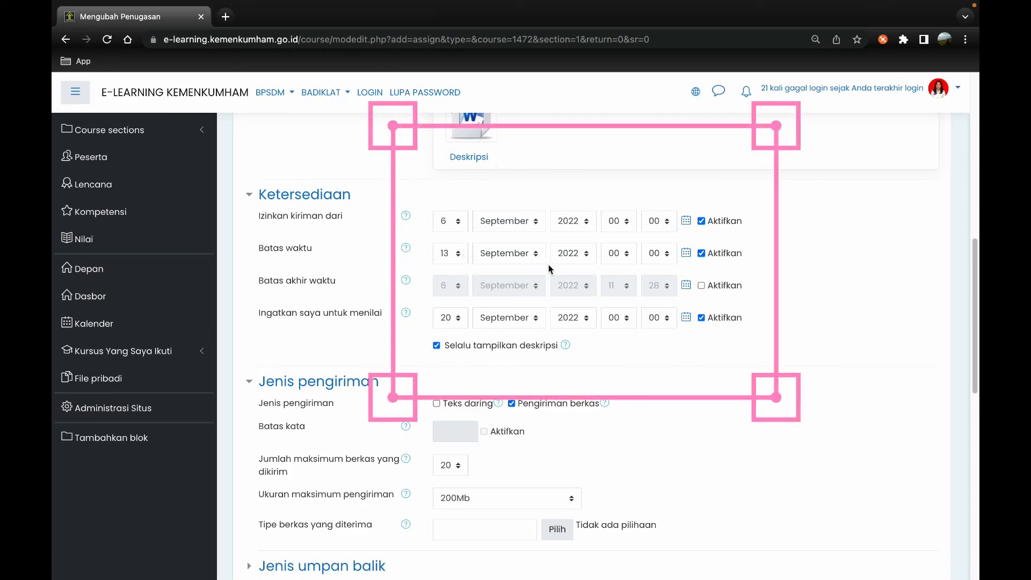
{"action": "scroll", "coordinate": [470, 381], "scroll_direction": "down", "scroll_amount": 3}
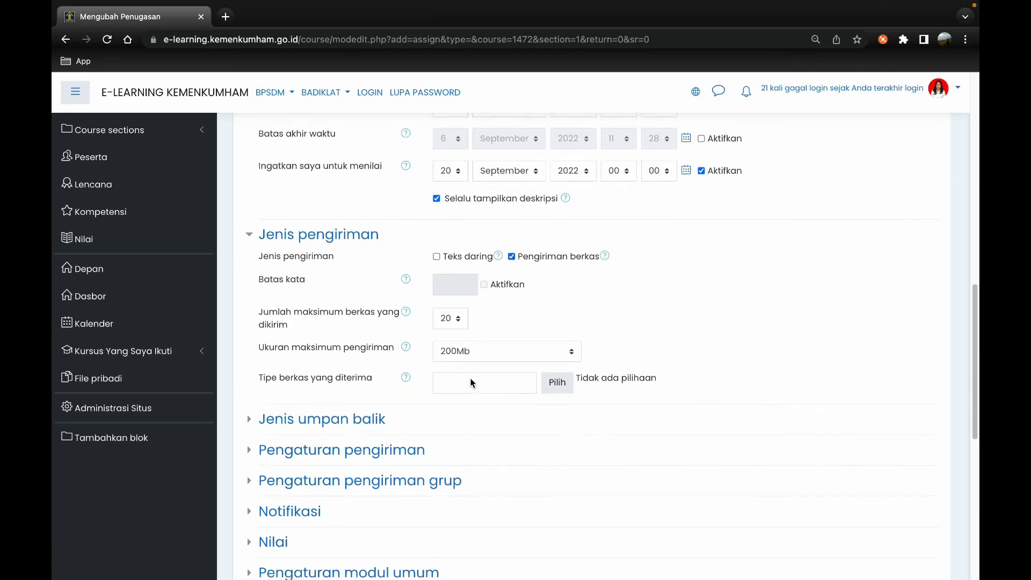
{"action": "scroll", "coordinate": [470, 378], "scroll_direction": "down", "scroll_amount": 1}
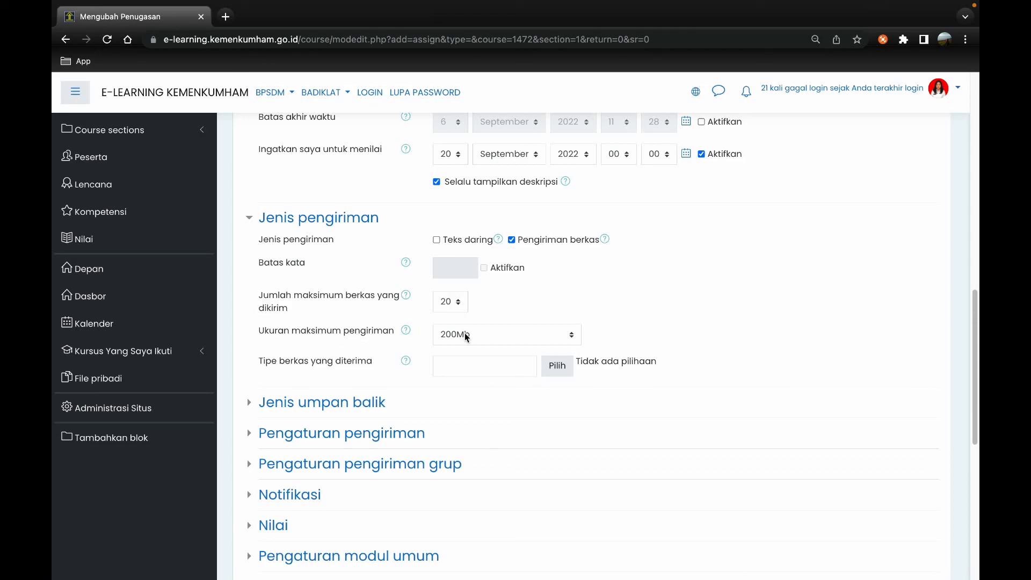
{"action": "scroll", "coordinate": [360, 344], "scroll_direction": "down", "scroll_amount": 1}
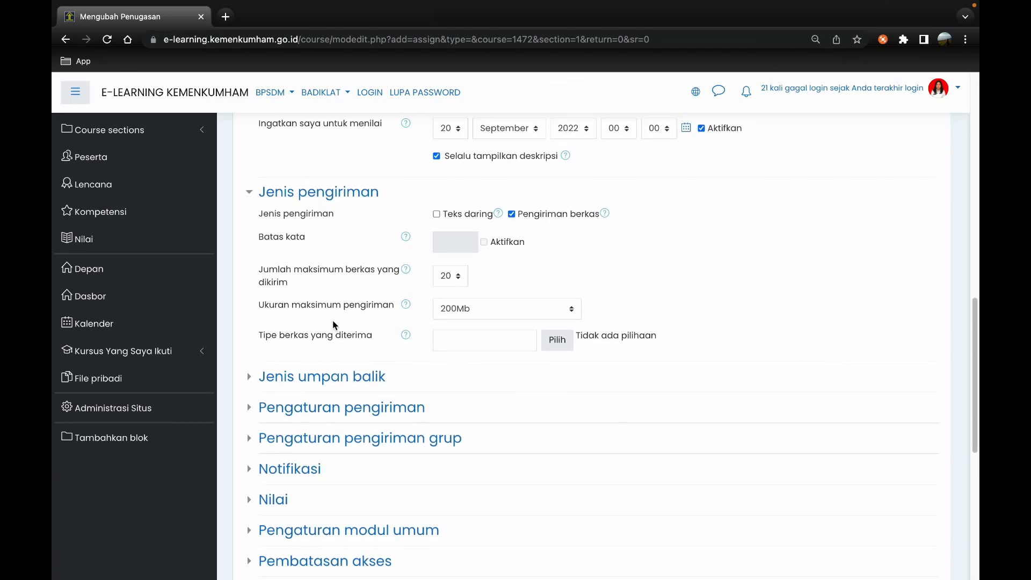
{"action": "scroll", "coordinate": [333, 323], "scroll_direction": "down", "scroll_amount": 3}
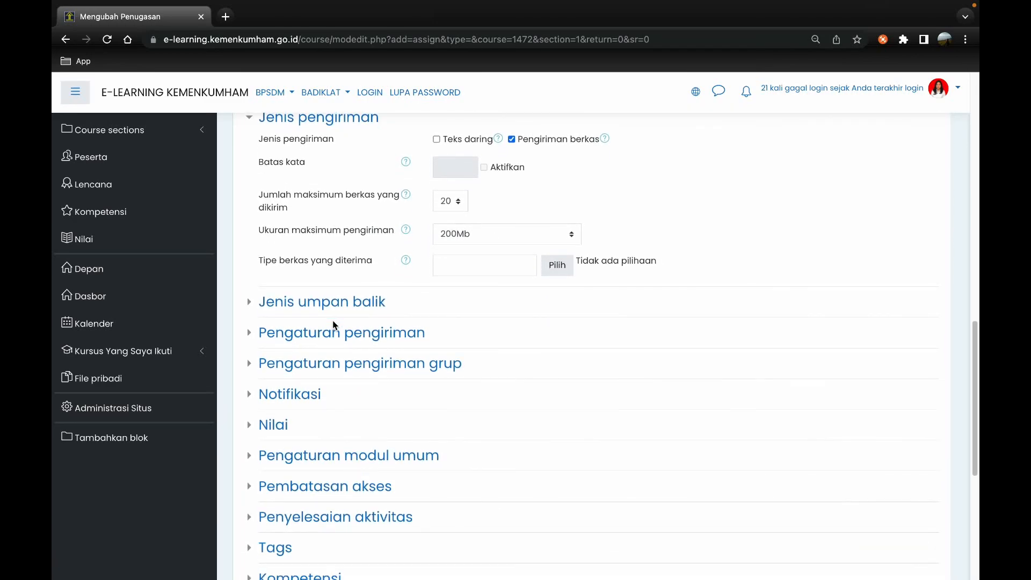
- Examine the assignment's Jenis umpan balik and Pengaturan pengiriman settings, collapsing each section after viewing it
{"action": "scroll", "coordinate": [336, 328], "scroll_direction": "down", "scroll_amount": 2}
{"action": "left_click", "coordinate": [258, 270]}
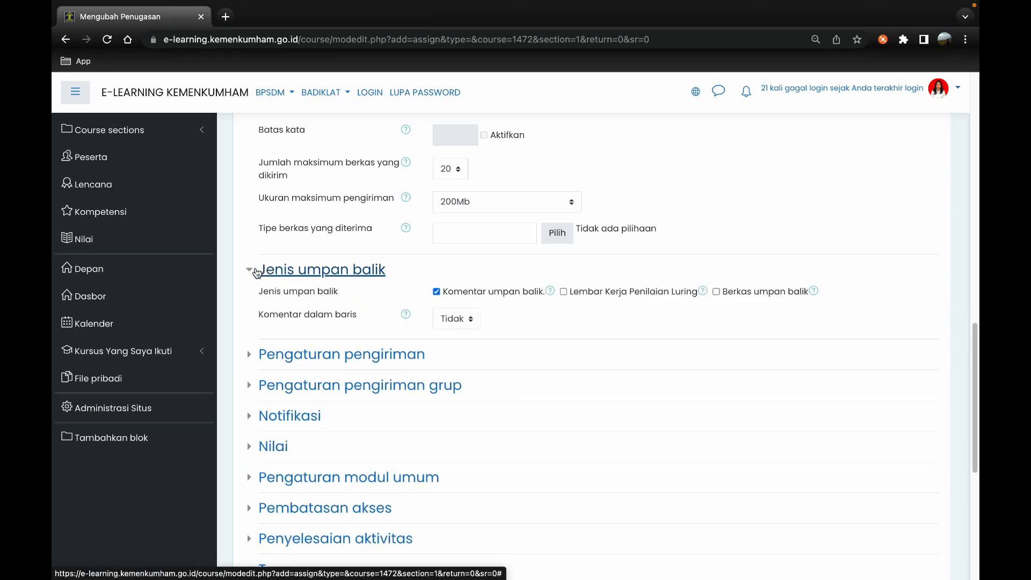
{"action": "left_click", "coordinate": [253, 271]}
{"action": "left_click", "coordinate": [263, 300]}
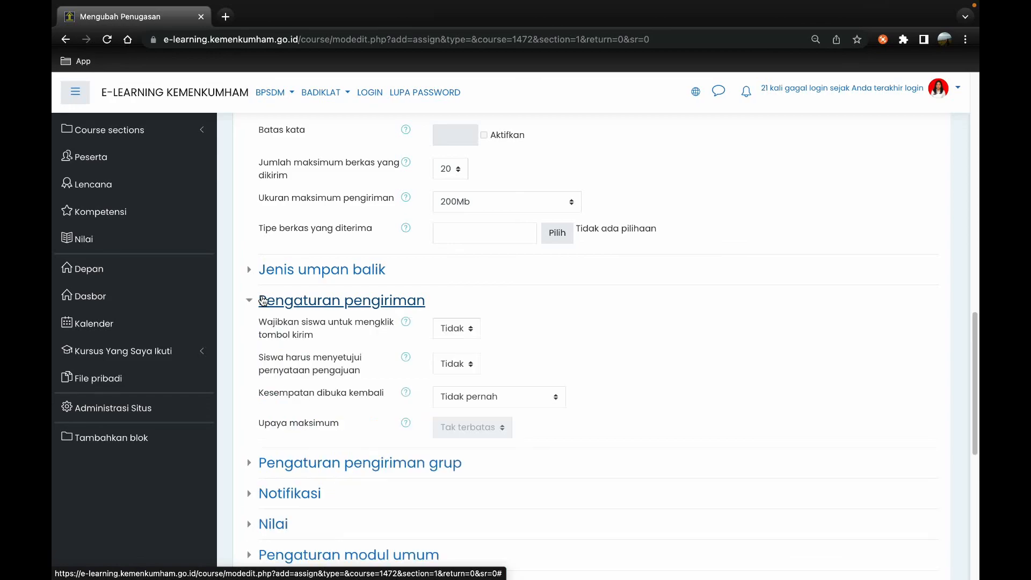
{"action": "scroll", "coordinate": [263, 300], "scroll_direction": "down", "scroll_amount": 3}
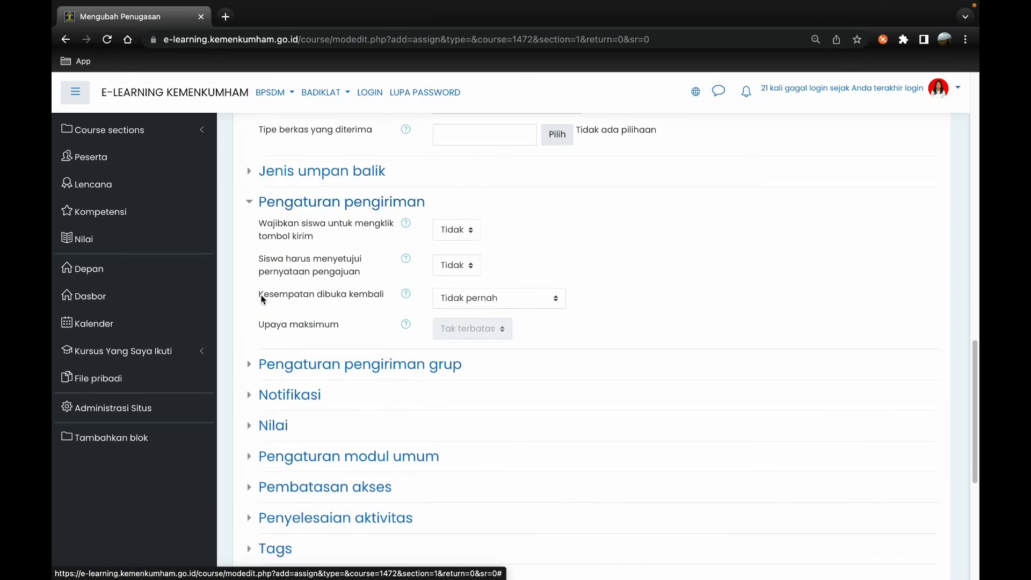
{"action": "left_click", "coordinate": [248, 203]}
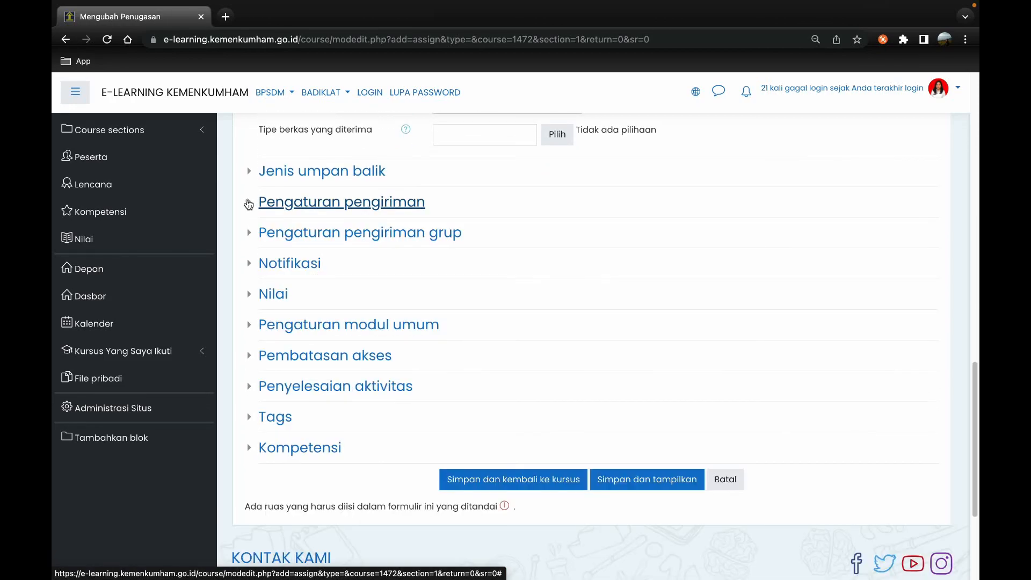
- Examine the assignment's Pengaturan pengiriman grup, Notifikasi and Nilai settings, collapsing each section after viewing it
{"action": "left_click", "coordinate": [256, 233]}
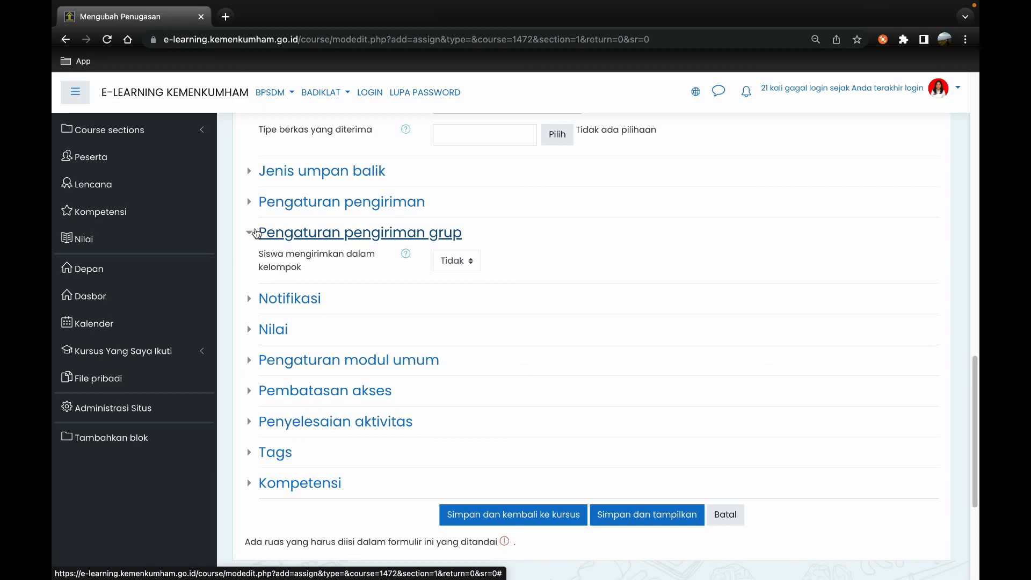
{"action": "left_click", "coordinate": [257, 234]}
{"action": "left_click", "coordinate": [263, 264]}
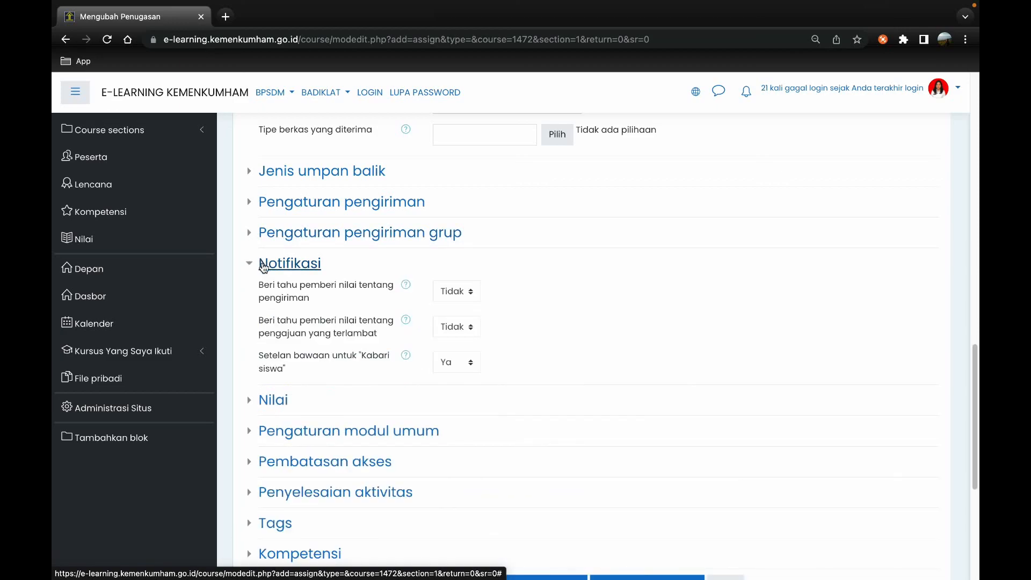
{"action": "left_click", "coordinate": [263, 265]}
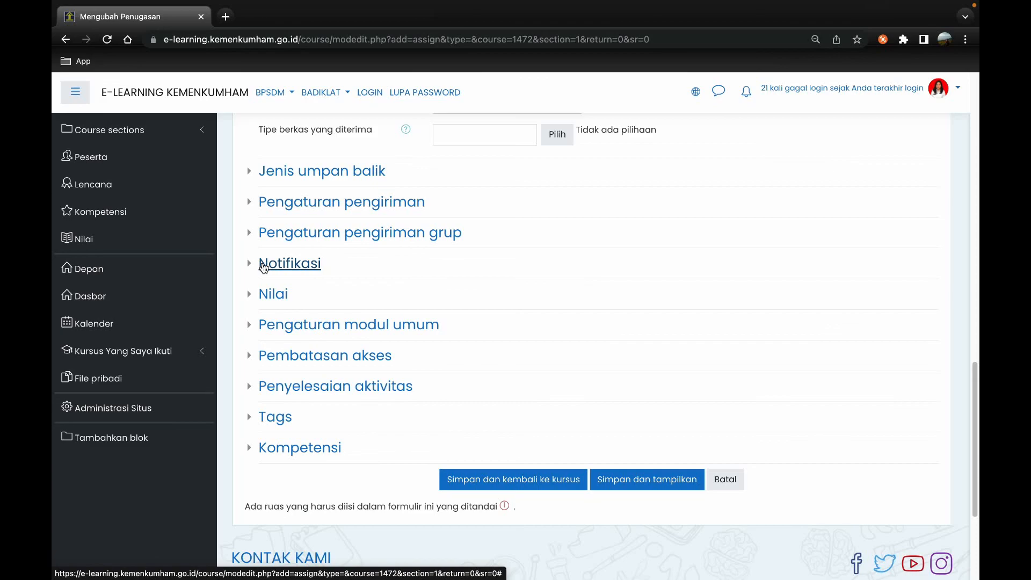
{"action": "left_click", "coordinate": [263, 301]}
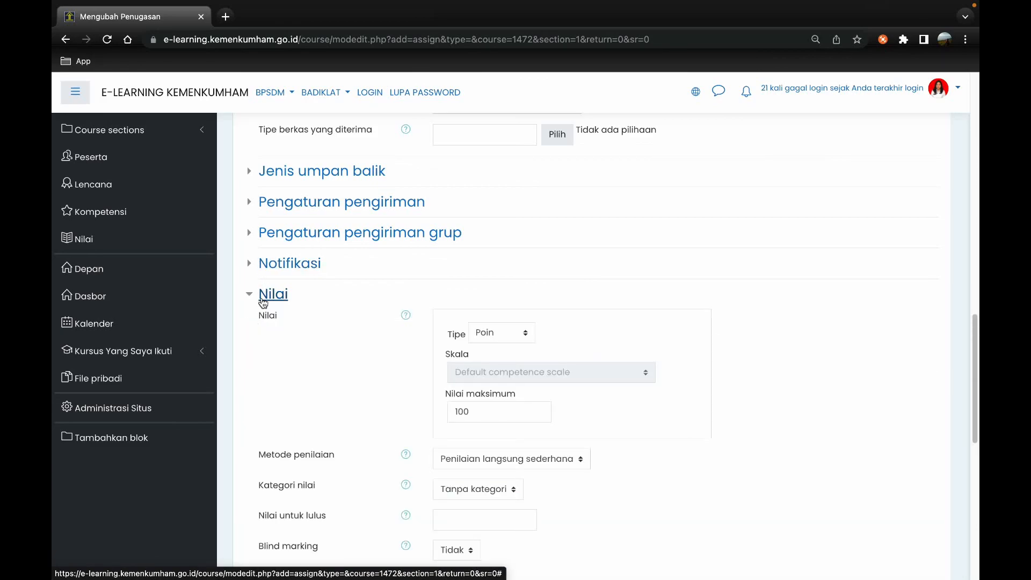
{"action": "scroll", "coordinate": [263, 302], "scroll_direction": "down", "scroll_amount": 5}
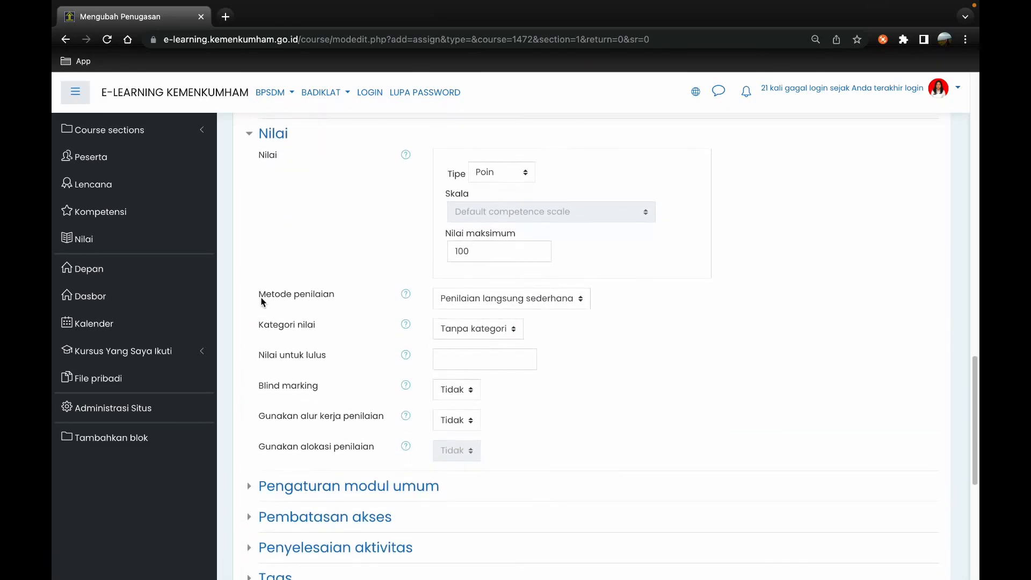
{"action": "scroll", "coordinate": [264, 224], "scroll_direction": "up", "scroll_amount": 2}
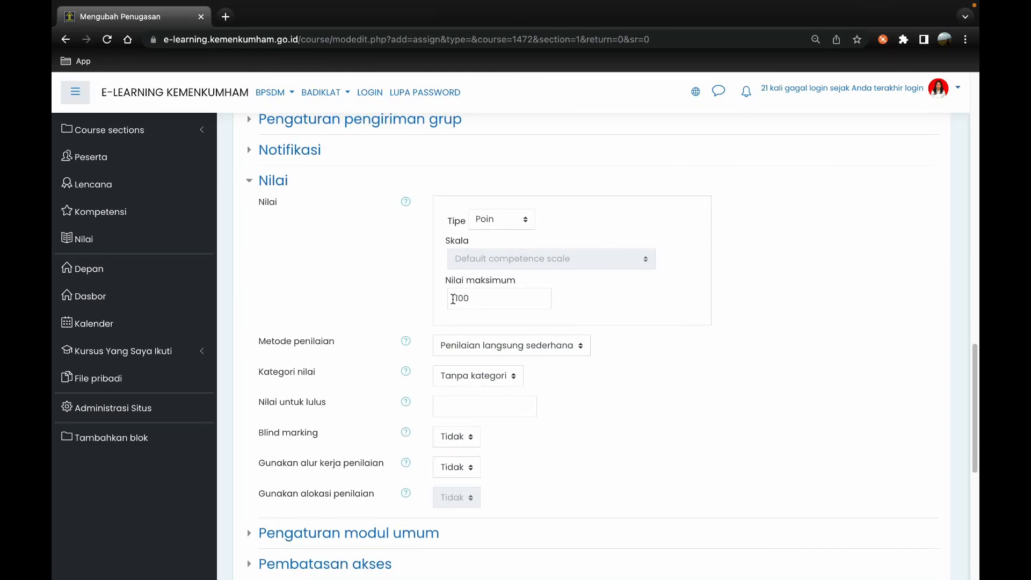
{"action": "left_click", "coordinate": [260, 186]}
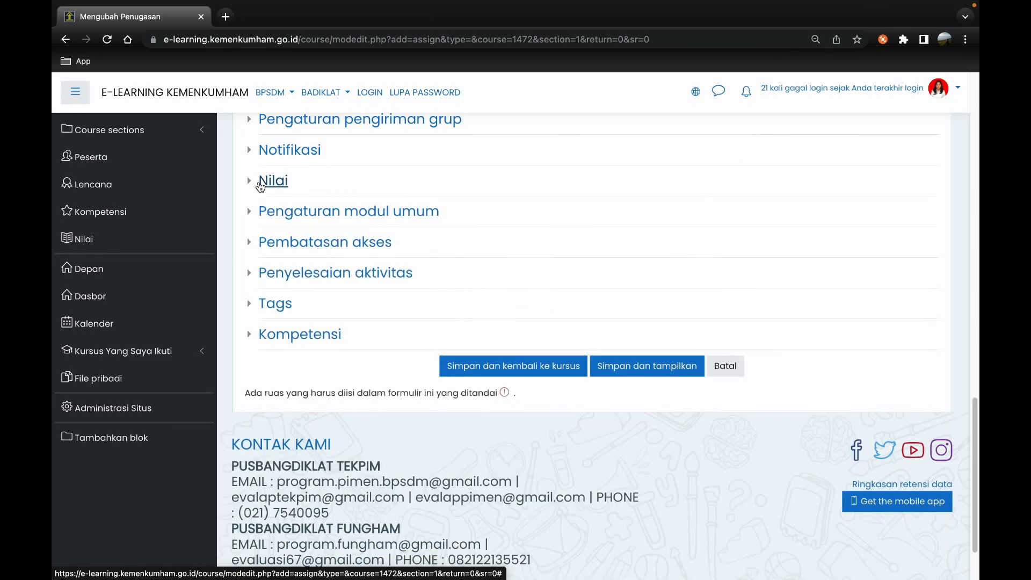
- Check the assignment's Pengaturan modul umum and Pembatasan akses settings and collapse both sections
{"action": "left_click", "coordinate": [269, 215]}
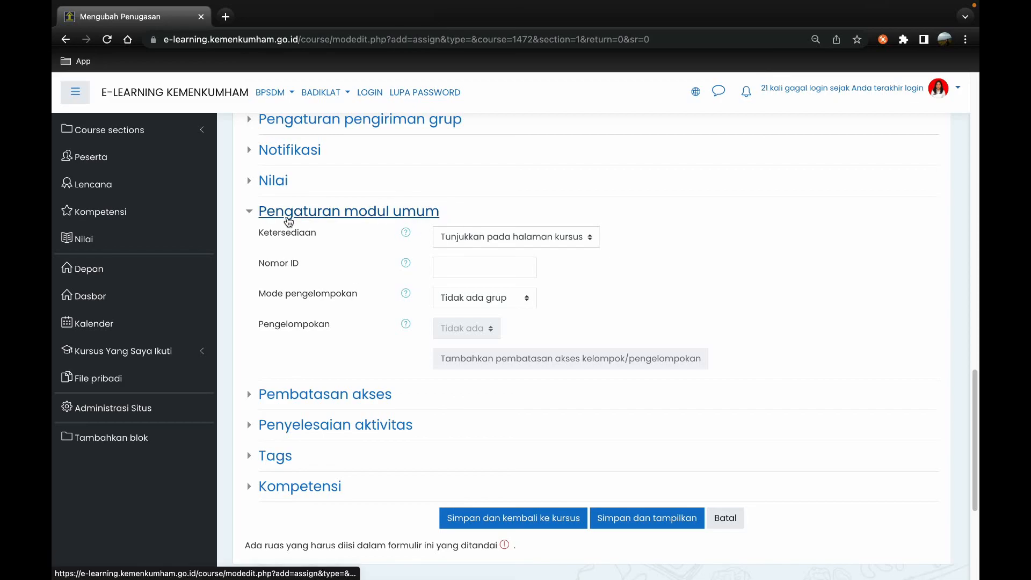
{"action": "left_click", "coordinate": [275, 215]}
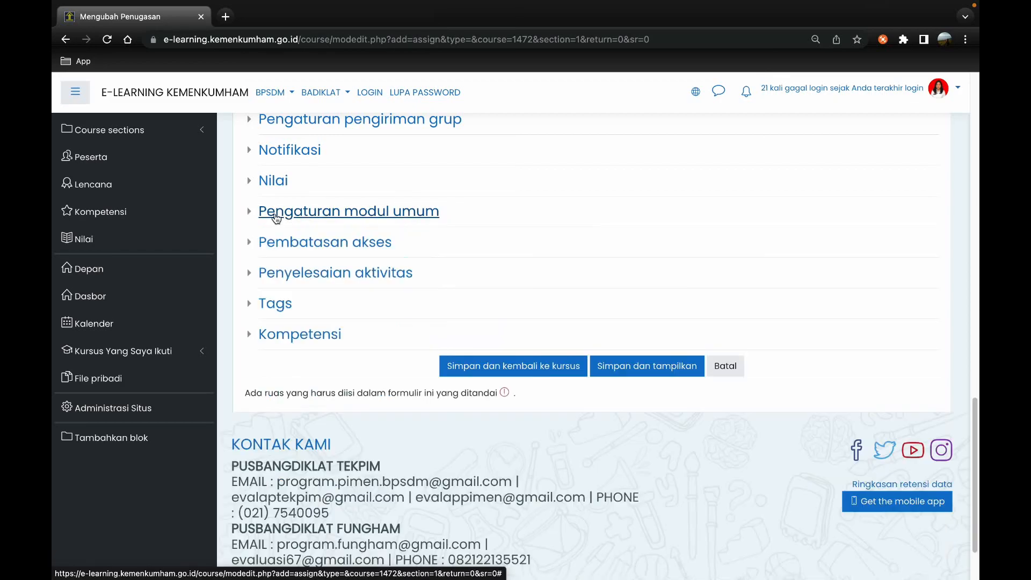
{"action": "left_click", "coordinate": [277, 246]}
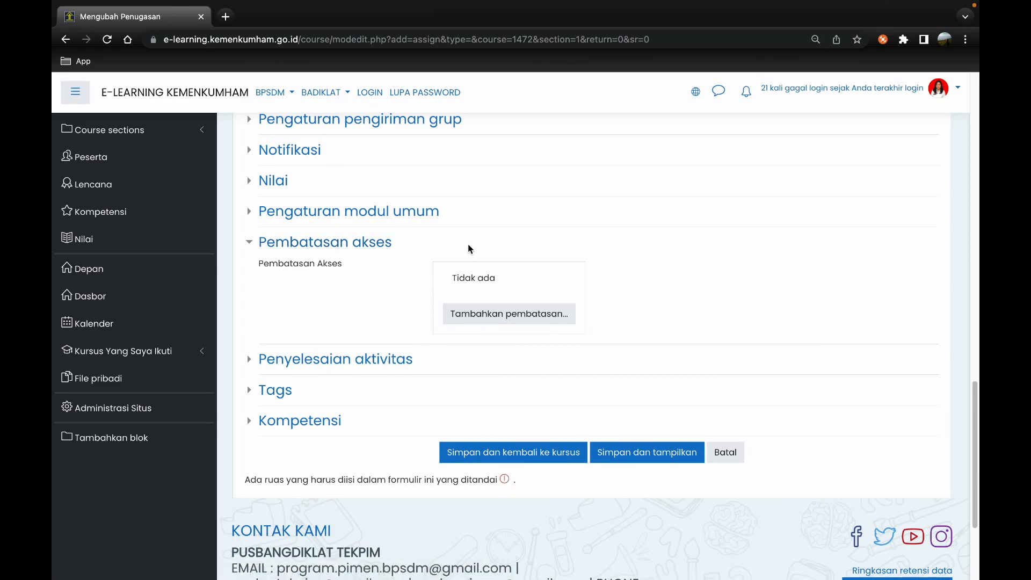
{"action": "left_click", "coordinate": [284, 247]}
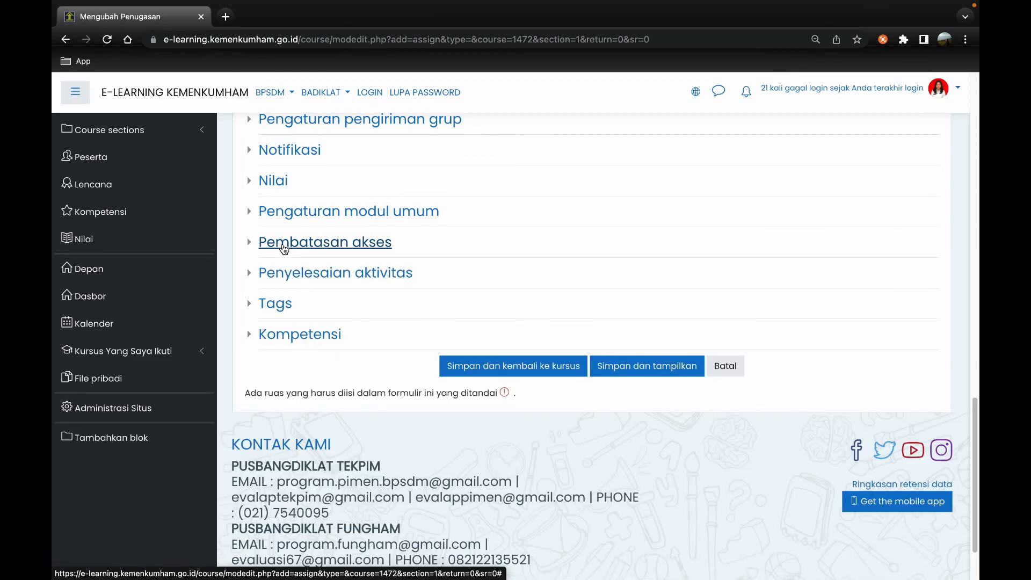
- Set the assignment's completion tracking under Penyelesaian aktivitas to "Aktivitas otomatis lengkap apabila kondisi terpenuhi"
{"action": "left_click", "coordinate": [273, 278]}
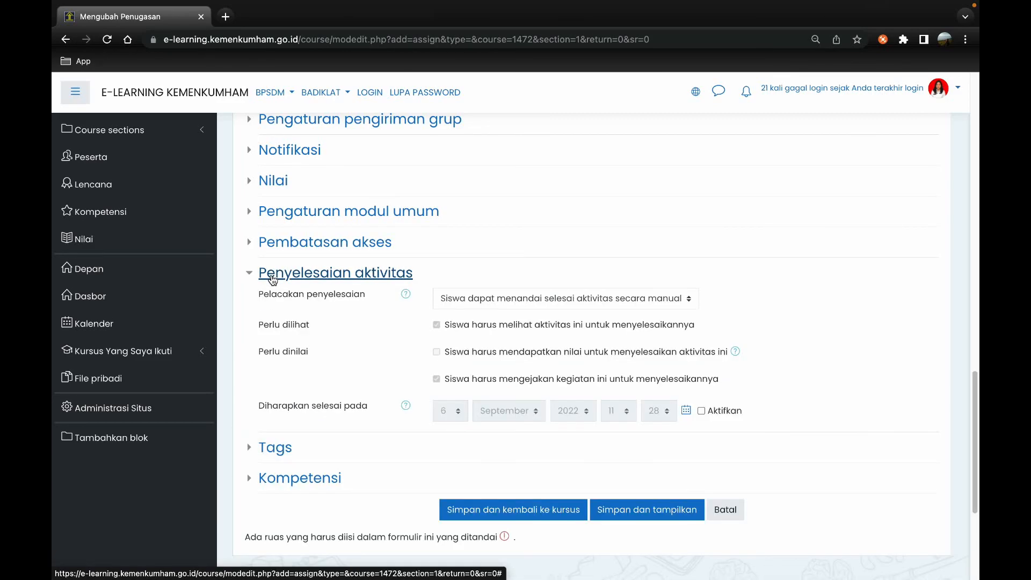
{"action": "left_click", "coordinate": [492, 303]}
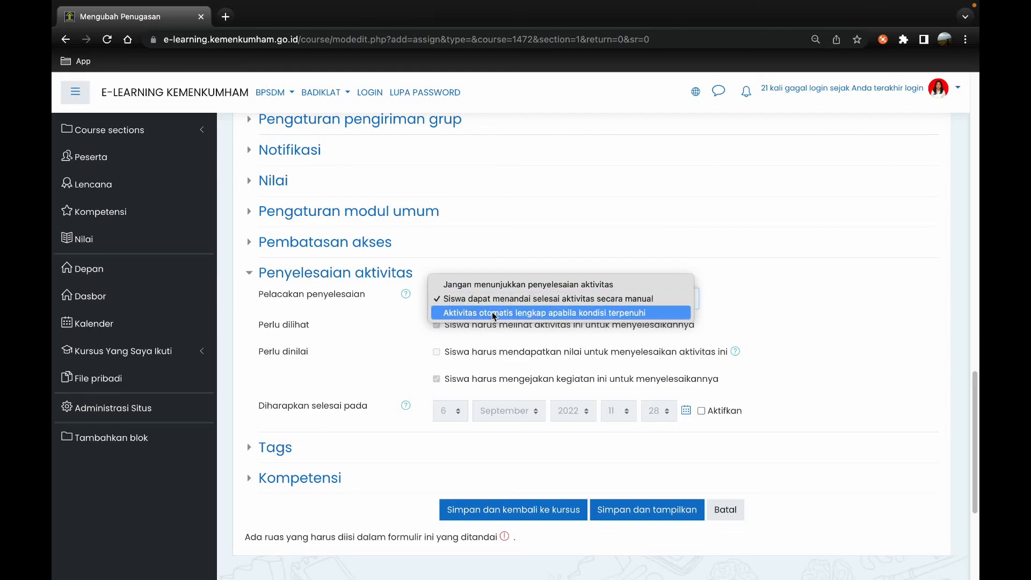
{"action": "left_click", "coordinate": [493, 313]}
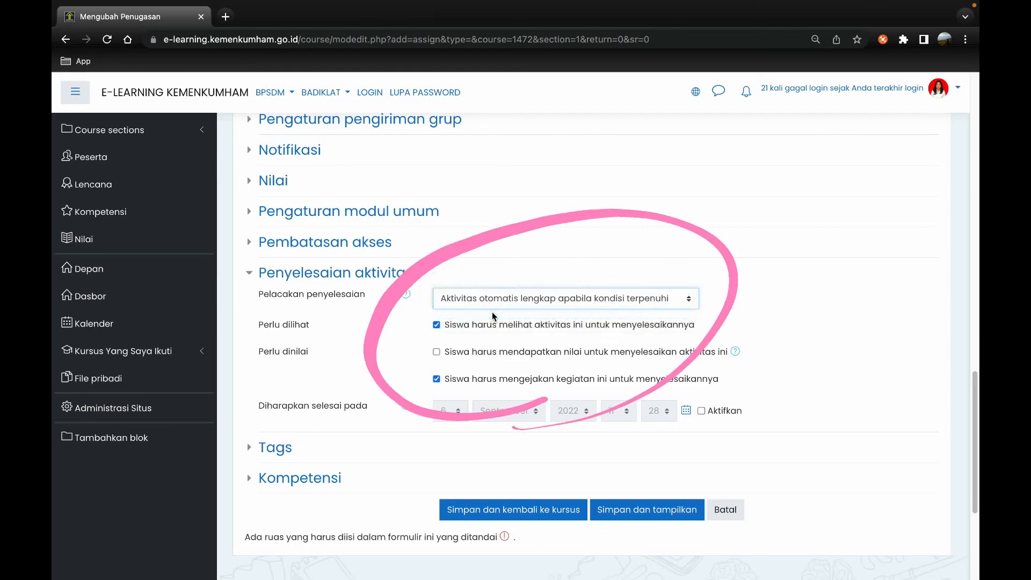
- Expand and review the assignment's Tags and Kompetensi sections
{"action": "scroll", "coordinate": [492, 312], "scroll_direction": "down", "scroll_amount": 2}
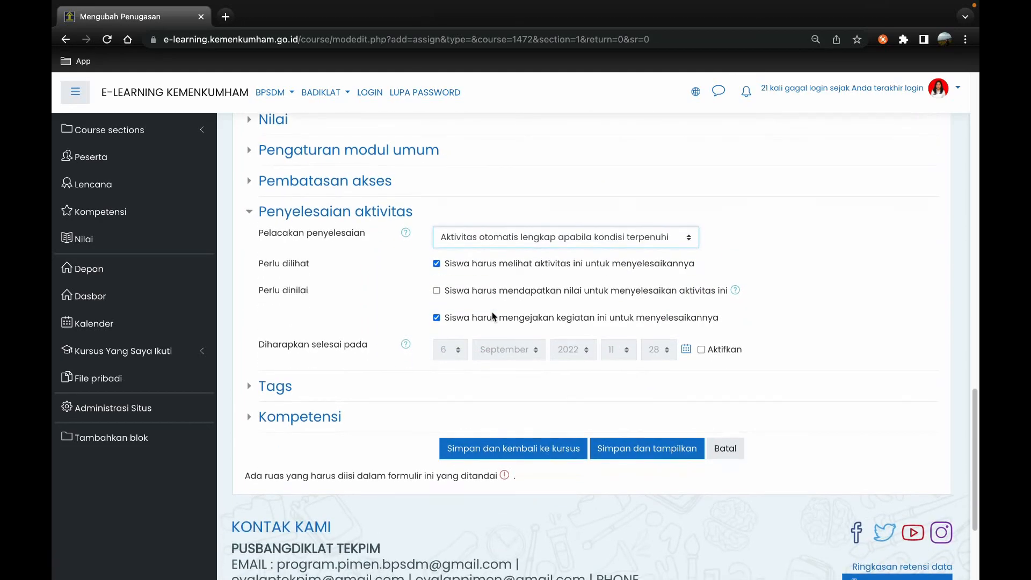
{"action": "scroll", "coordinate": [492, 315], "scroll_direction": "down", "scroll_amount": 1}
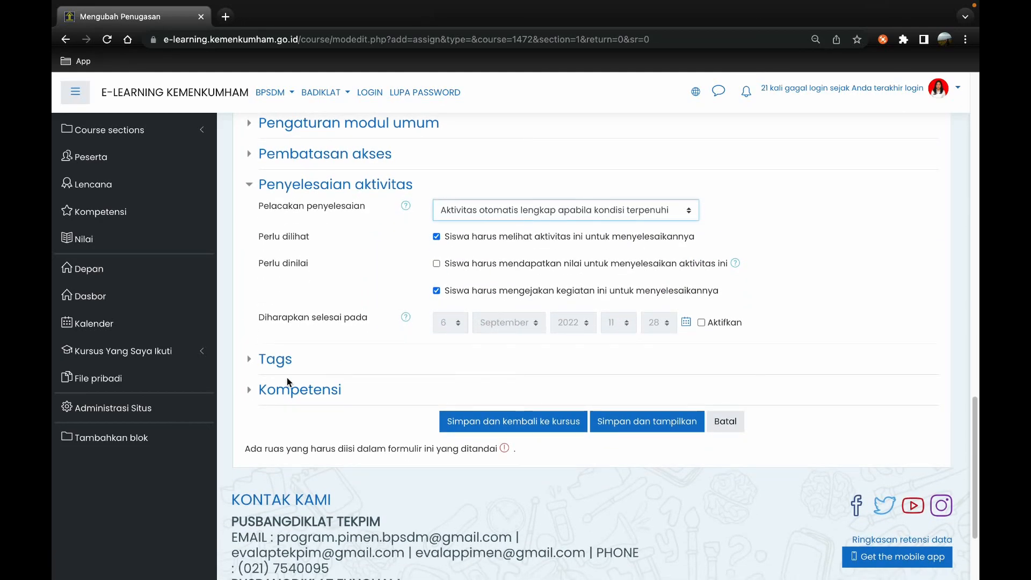
{"action": "left_click", "coordinate": [270, 359]}
{"action": "scroll", "coordinate": [269, 368], "scroll_direction": "down", "scroll_amount": 2}
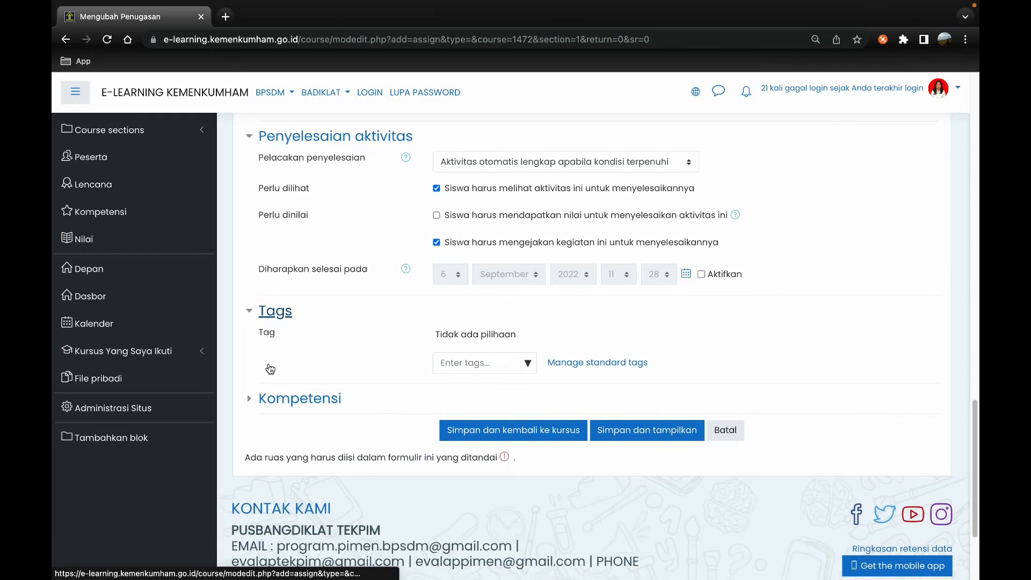
{"action": "left_click", "coordinate": [294, 398]}
{"action": "scroll", "coordinate": [295, 398], "scroll_direction": "down", "scroll_amount": 3}
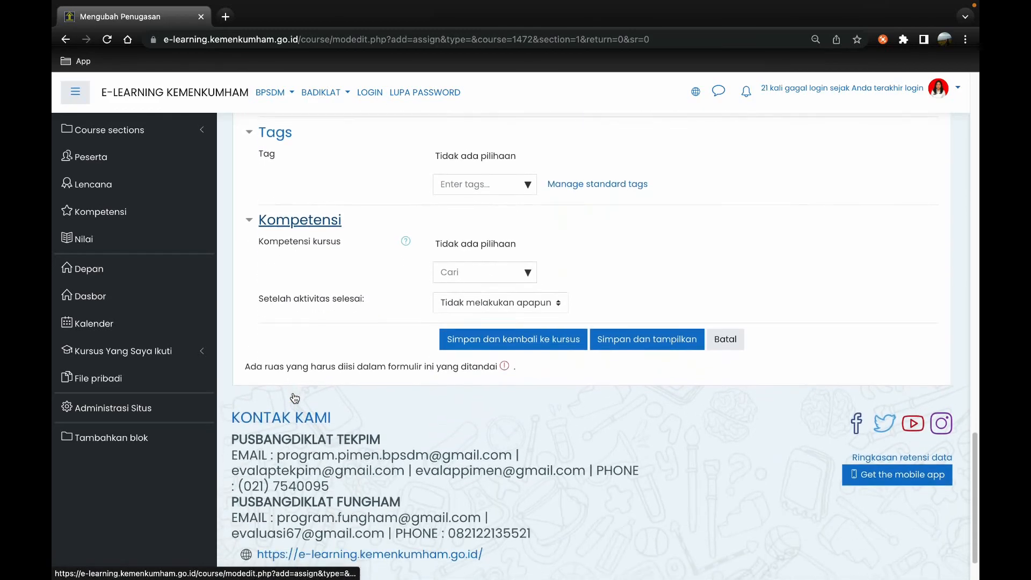
- Save the assignment and return to the course page to view it in the first topic
{"action": "scroll", "coordinate": [489, 368], "scroll_direction": "up", "scroll_amount": 20}
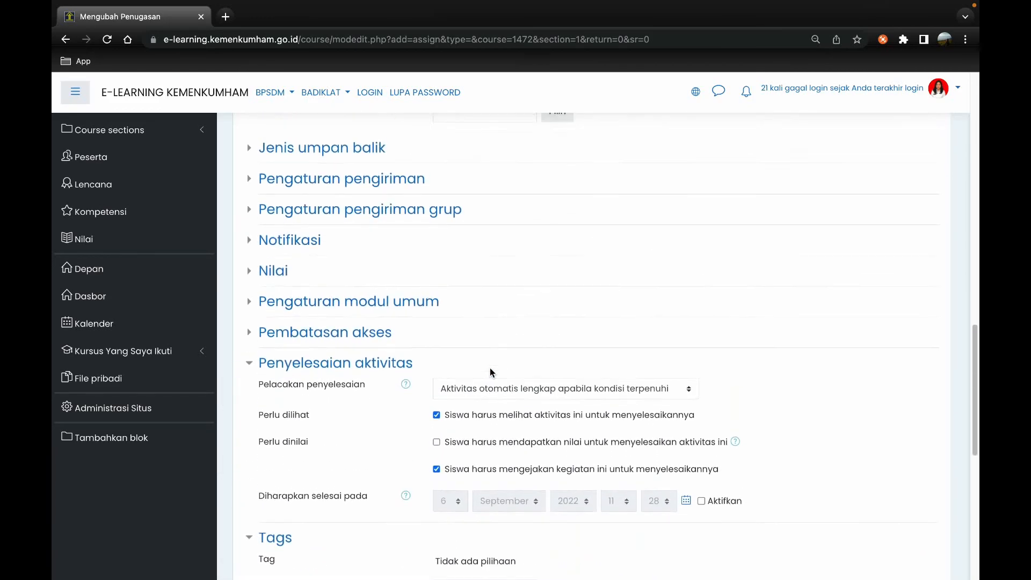
{"action": "scroll", "coordinate": [489, 369], "scroll_direction": "down", "scroll_amount": 20}
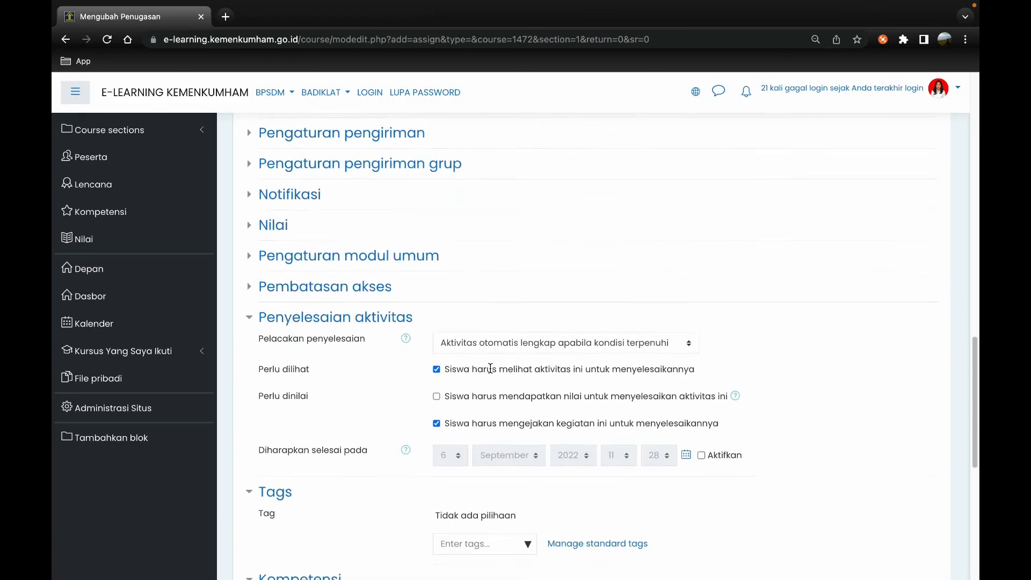
{"action": "left_click", "coordinate": [472, 325]}
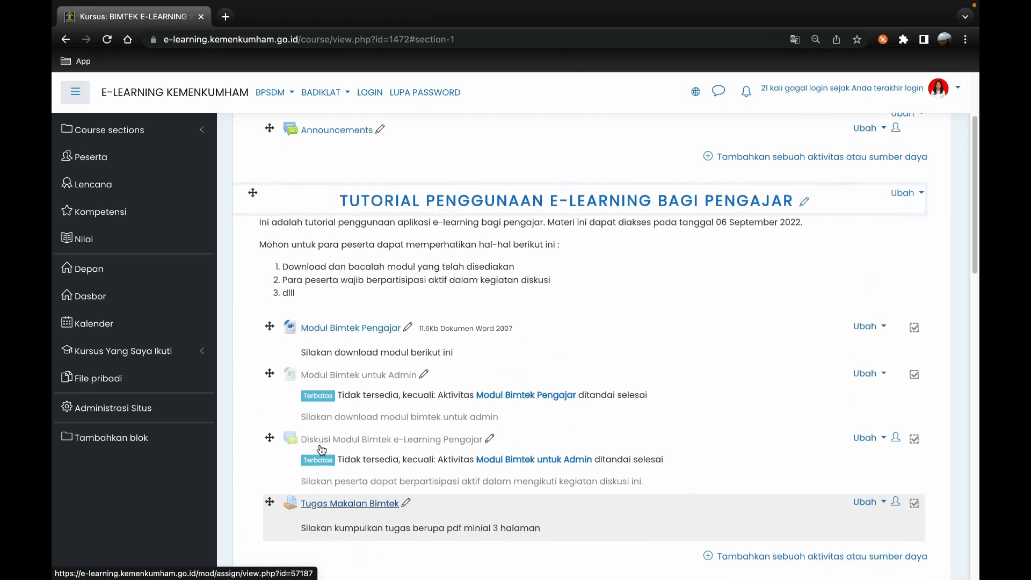
{"action": "scroll", "coordinate": [321, 450], "scroll_direction": "up", "scroll_amount": 1}
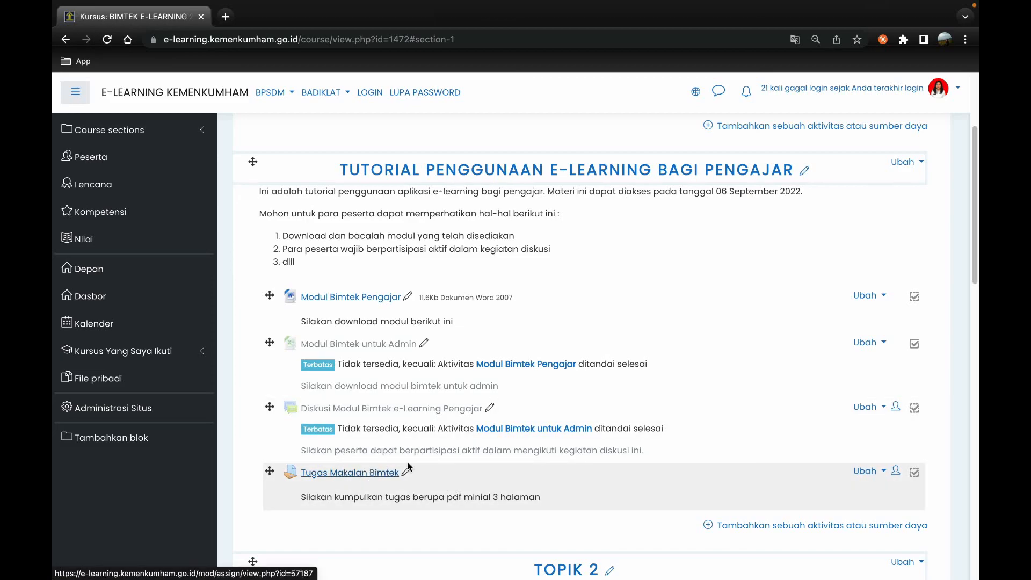
{"action": "scroll", "coordinate": [636, 418], "scroll_direction": "up", "scroll_amount": 1}
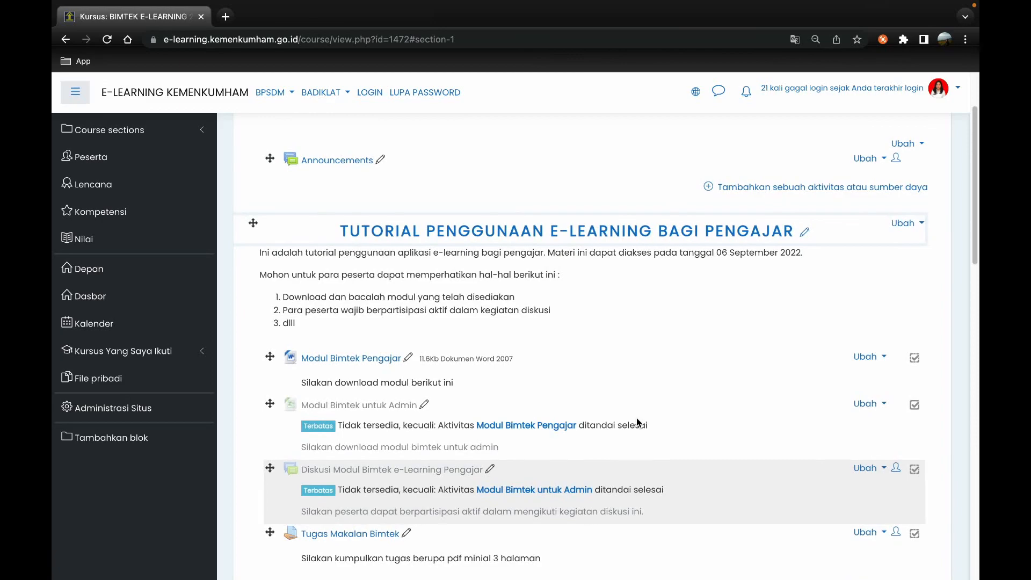
{"action": "scroll", "coordinate": [636, 418], "scroll_direction": "down", "scroll_amount": 1}
{"action": "scroll", "coordinate": [637, 422], "scroll_direction": "down", "scroll_amount": 1}
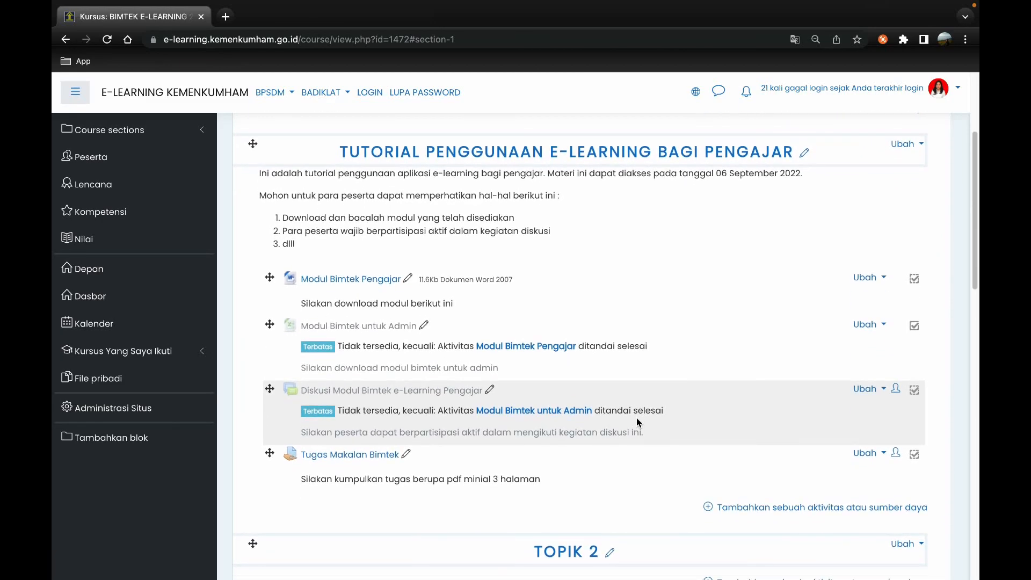